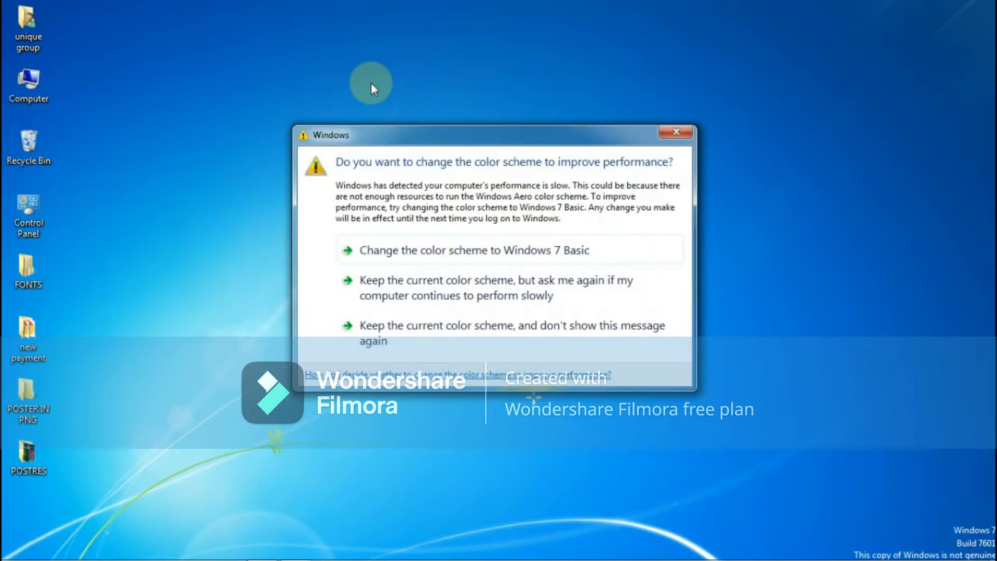
- Dismiss the colour scheme performance prompt and refresh the desktop
{"action": "left_click", "coordinate": [676, 131]}
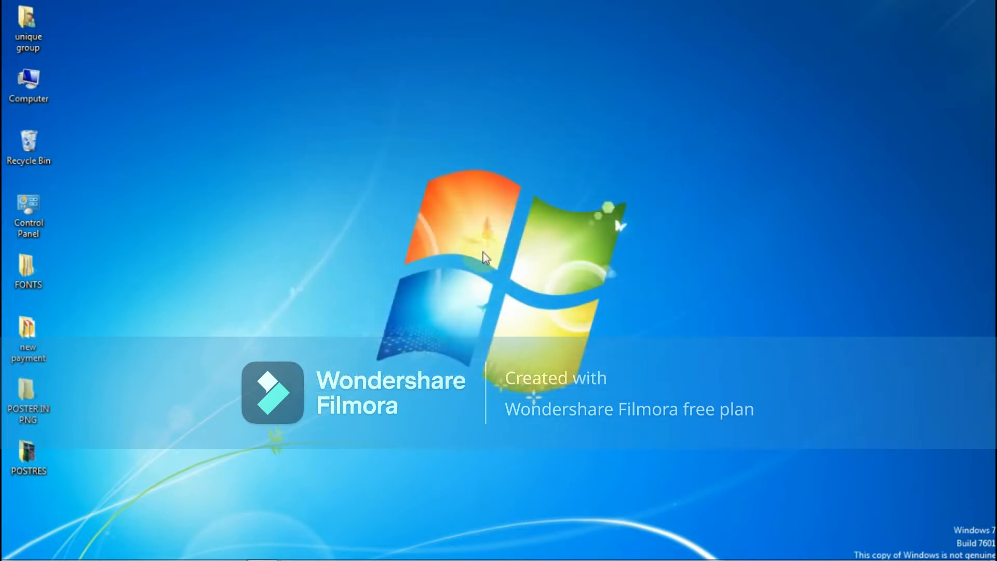
{"action": "right_click", "coordinate": [256, 103]}
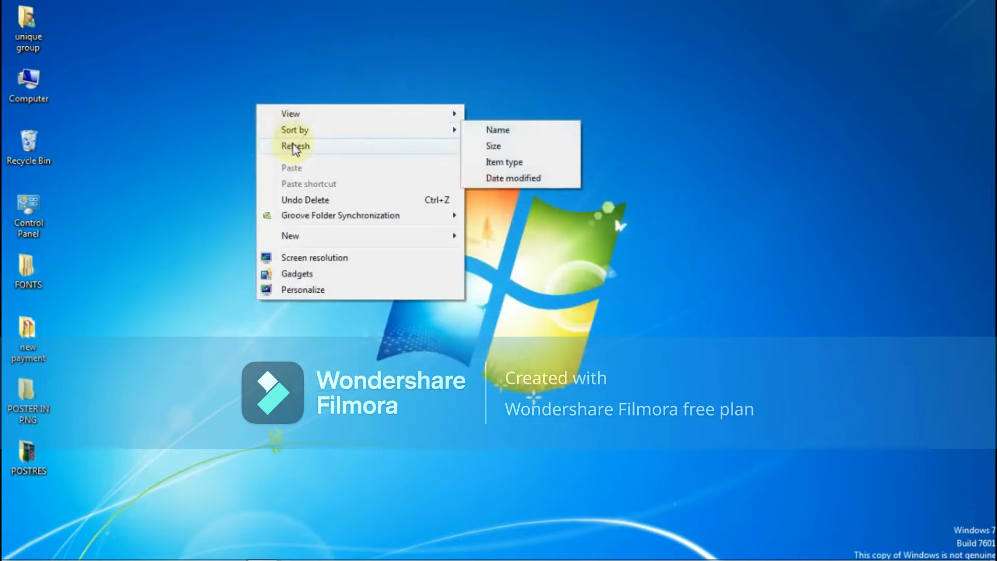
{"action": "left_click", "coordinate": [294, 144]}
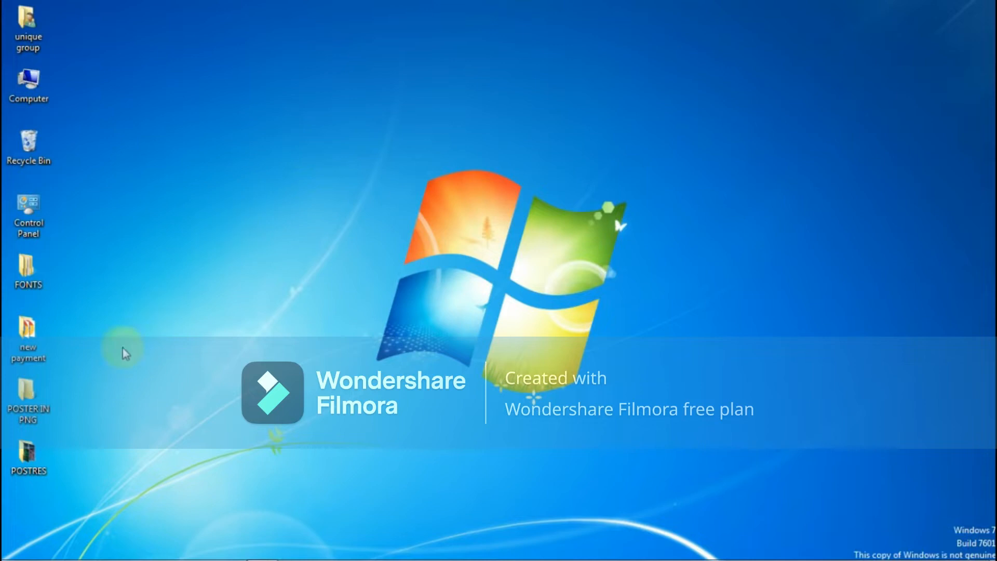
{"action": "mouse_move", "coordinate": [17, 555]}
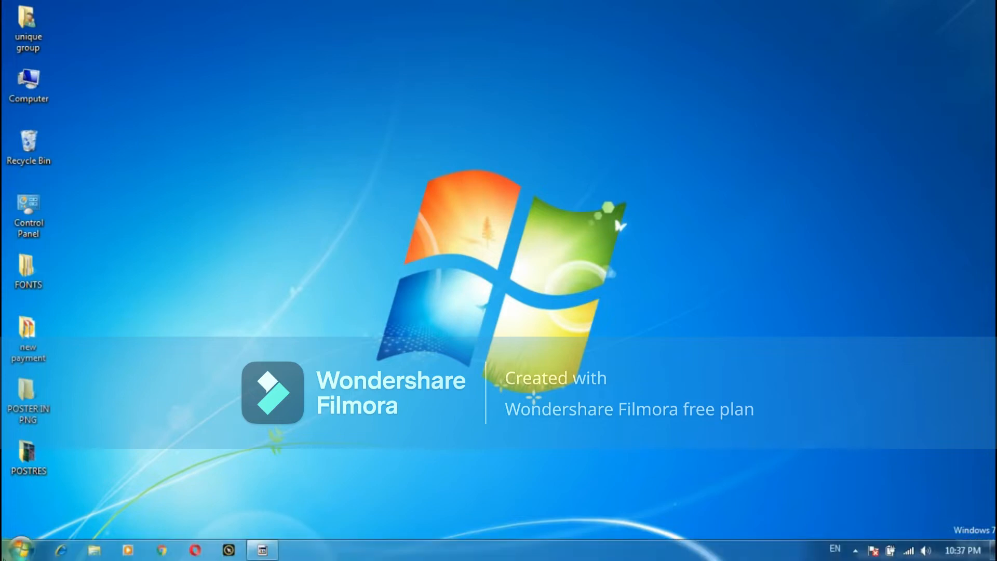
{"action": "left_click", "coordinate": [20, 556]}
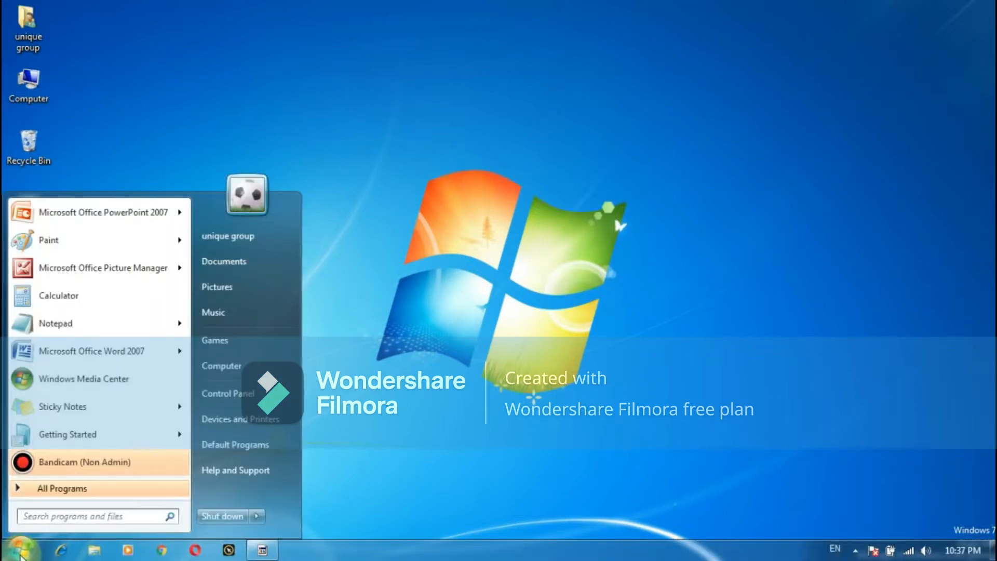
{"action": "left_click", "coordinate": [57, 490]}
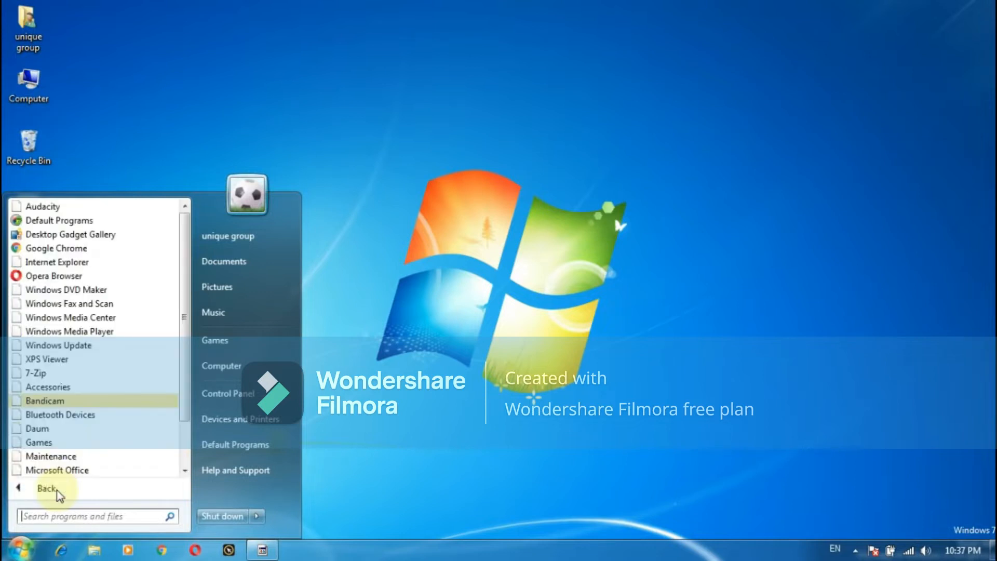
{"action": "left_click", "coordinate": [78, 470]}
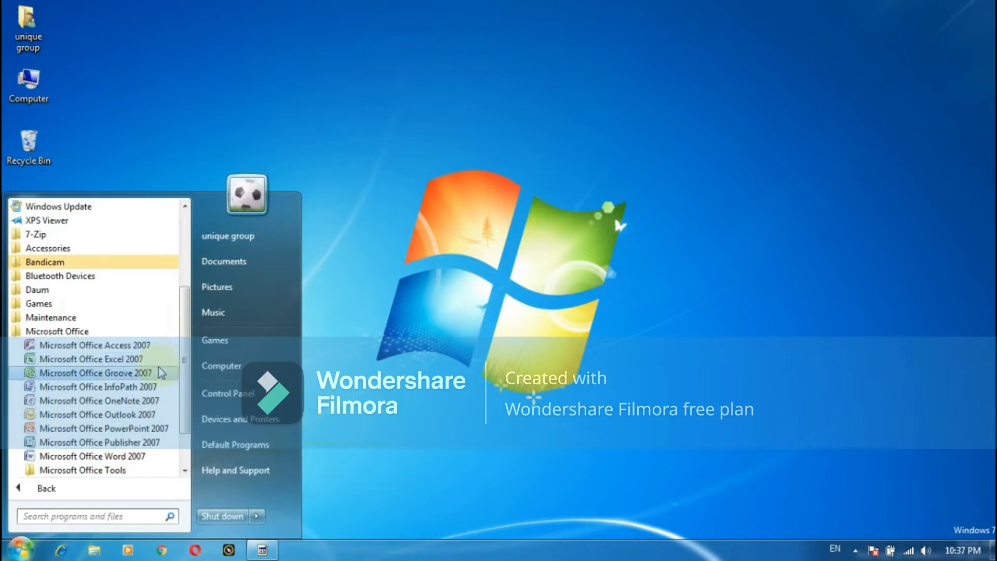
{"action": "left_click", "coordinate": [144, 447]}
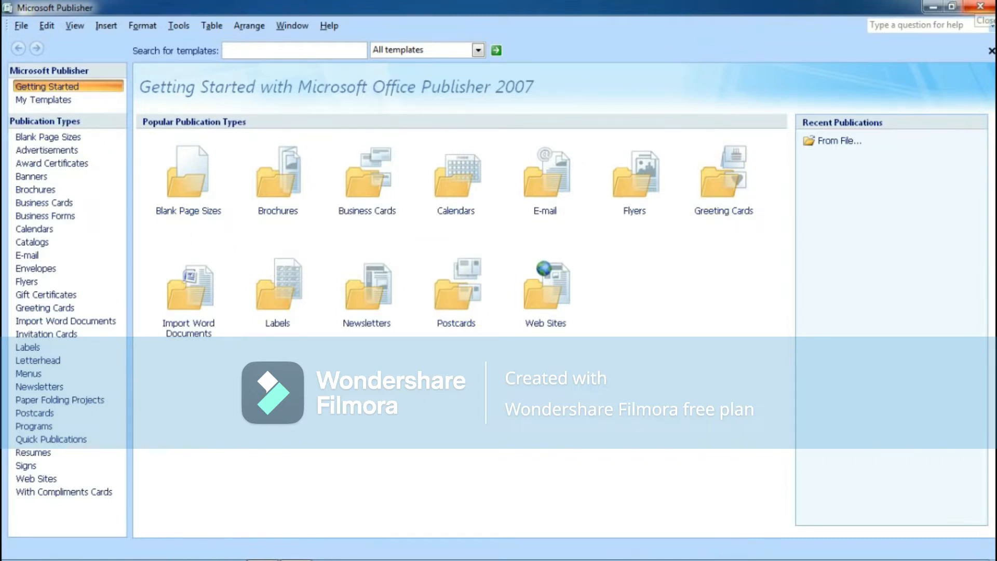
{"action": "left_click", "coordinate": [979, 6]}
- Launch Microsoft Office Word 2007 from the installed Microsoft Office programs and close it again
{"action": "left_click", "coordinate": [20, 549]}
{"action": "left_click", "coordinate": [61, 488]}
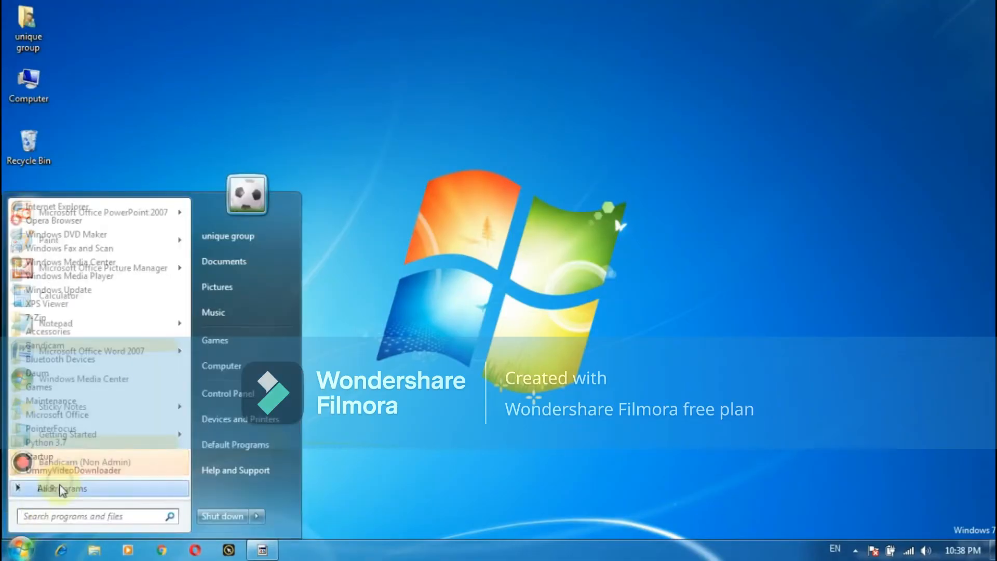
{"action": "left_click", "coordinate": [91, 420]}
{"action": "left_click", "coordinate": [116, 455]}
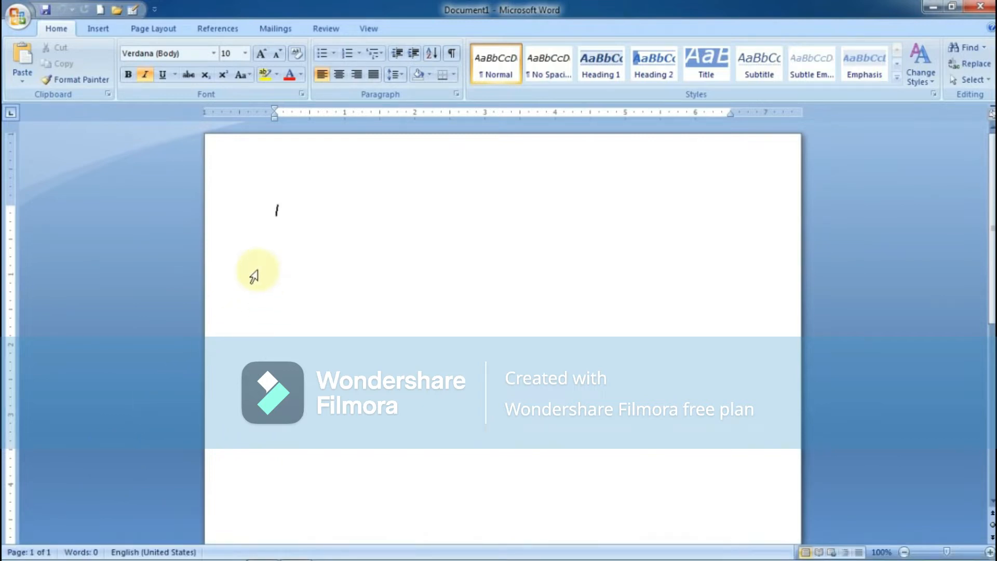
{"action": "left_click", "coordinate": [989, 6]}
{"action": "left_click", "coordinate": [20, 549]}
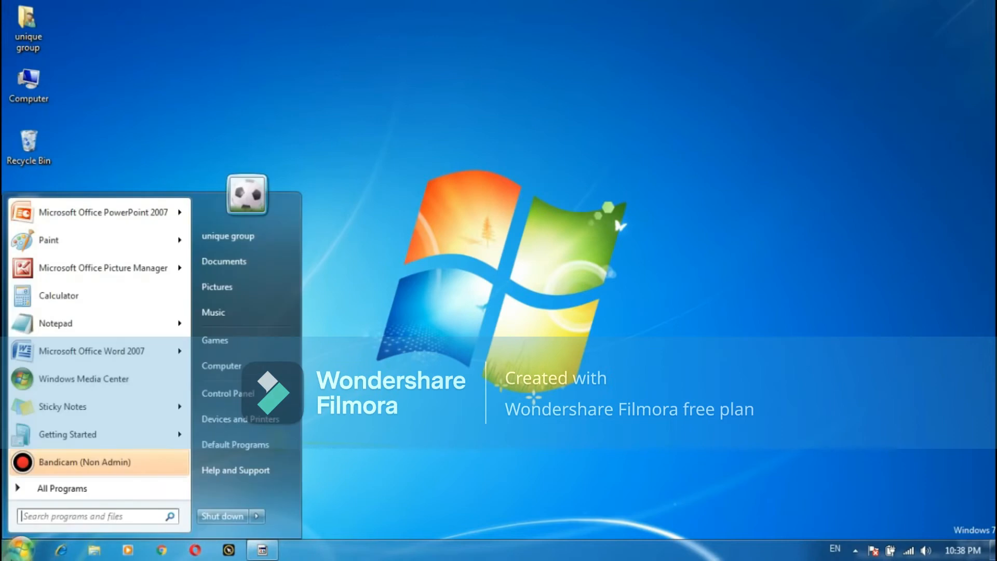
{"action": "left_click", "coordinate": [483, 304]}
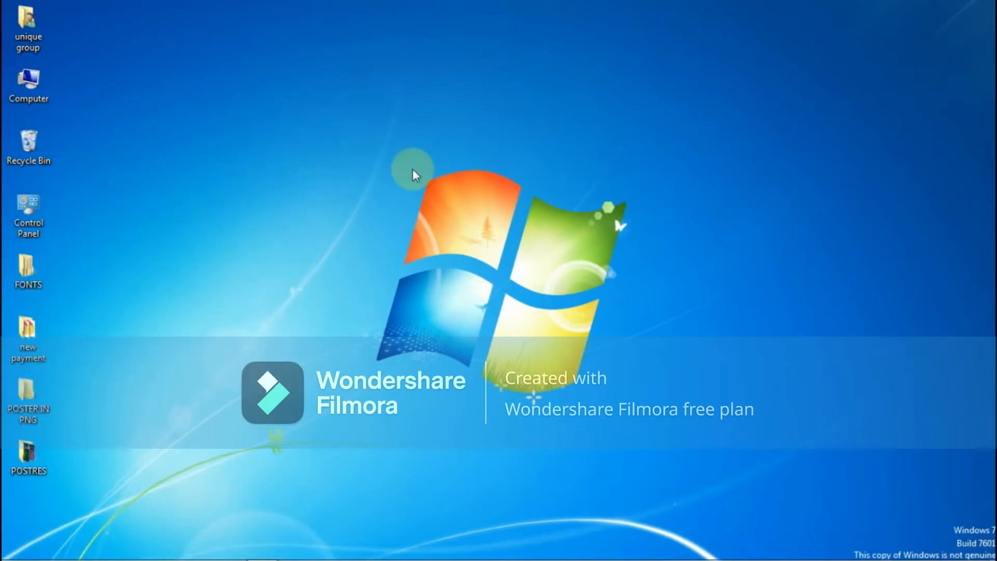
- Start Word by running the command winword
{"action": "key", "text": "super+r"}
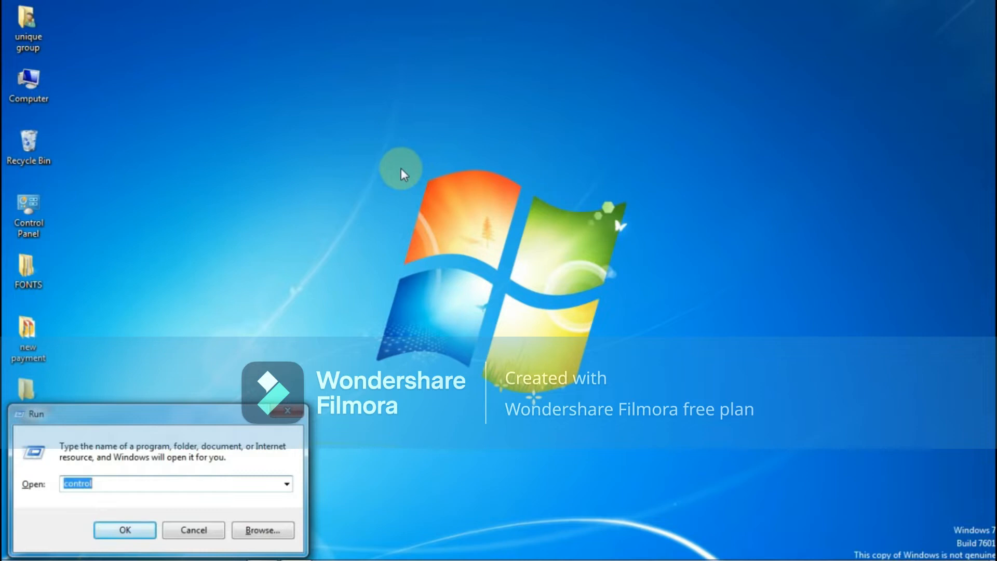
{"action": "left_click", "coordinate": [137, 482]}
{"action": "key", "text": "BackSpace"}
{"action": "key", "text": "BackSpace"}
{"action": "key", "text": "BackSpace"}
{"action": "key", "text": "BackSpace"}
{"action": "key", "text": "BackSpace"}
{"action": "key", "text": "BackSpace"}
{"action": "key", "text": "BackSpace"}
{"action": "type", "text": "w"}
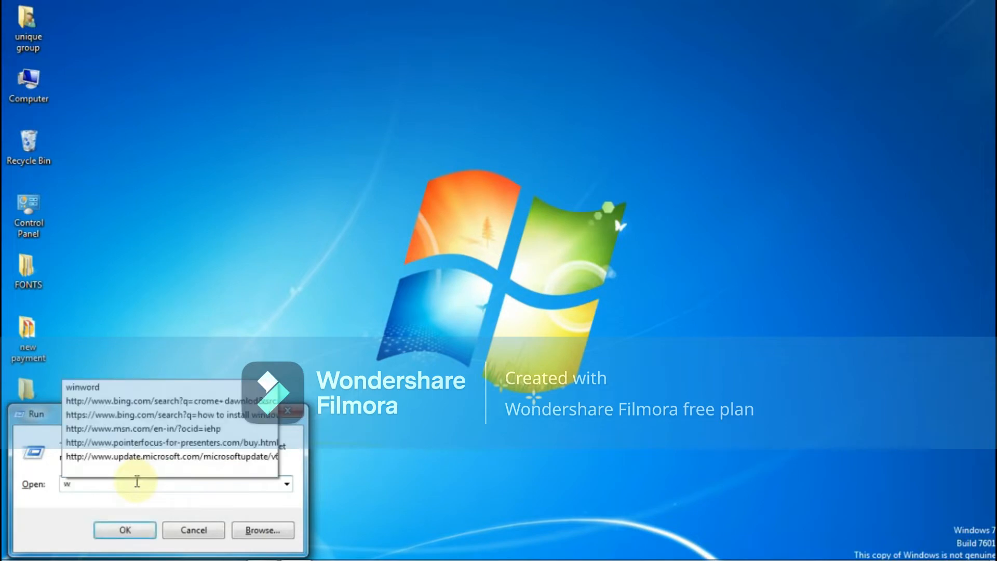
{"action": "type", "text": "inw"}
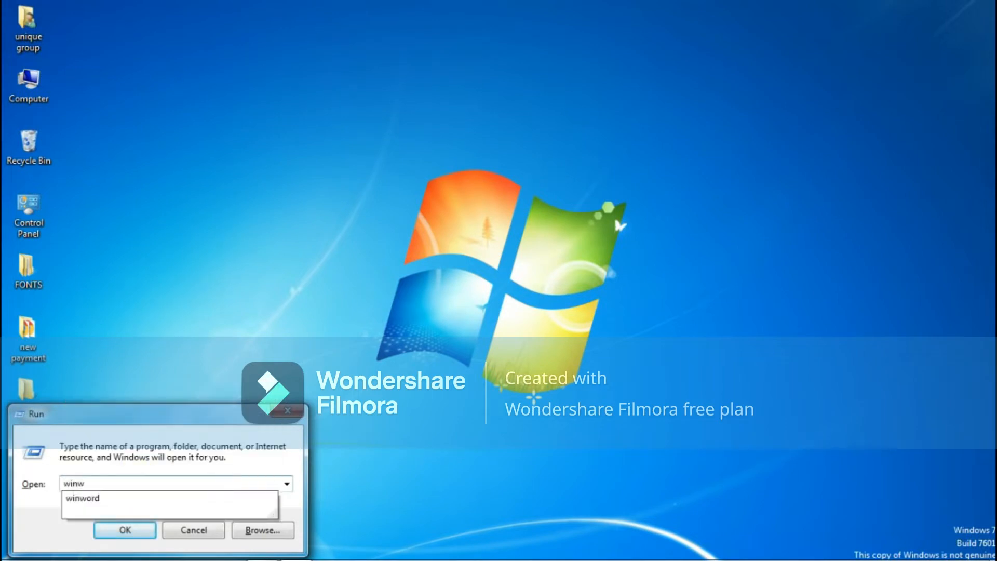
{"action": "type", "text": "ord"}
{"action": "key", "text": "Return"}
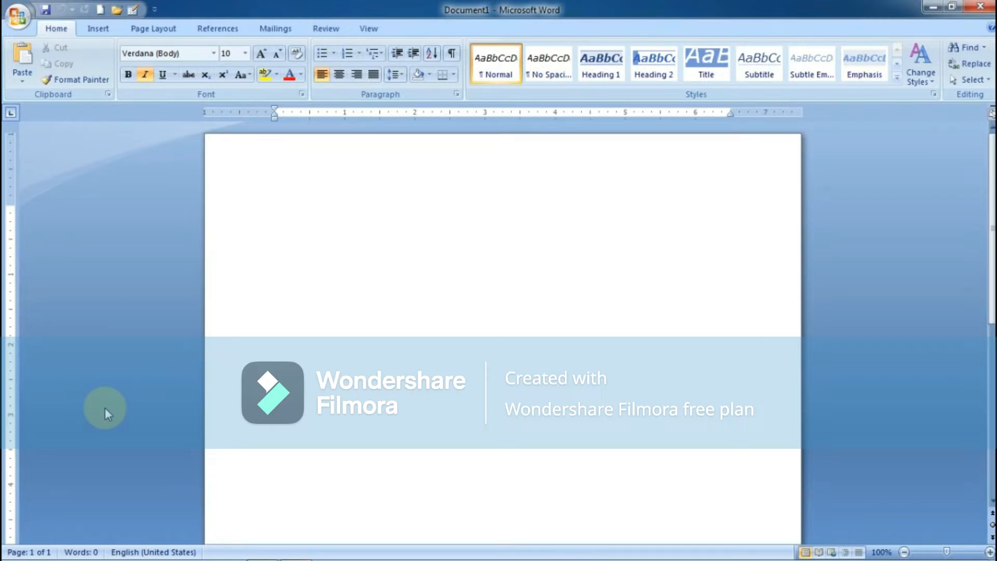
- Turn off italic formatting in the blank document and dismiss the Windows software counterfeiting notice
{"action": "left_click", "coordinate": [145, 74]}
{"action": "left_click", "coordinate": [272, 202]}
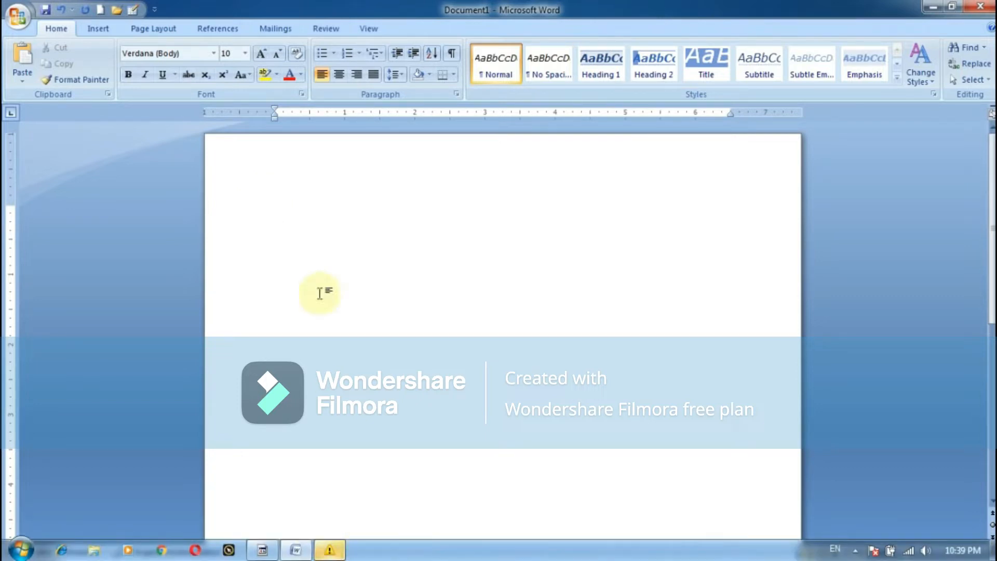
{"action": "left_click", "coordinate": [334, 550]}
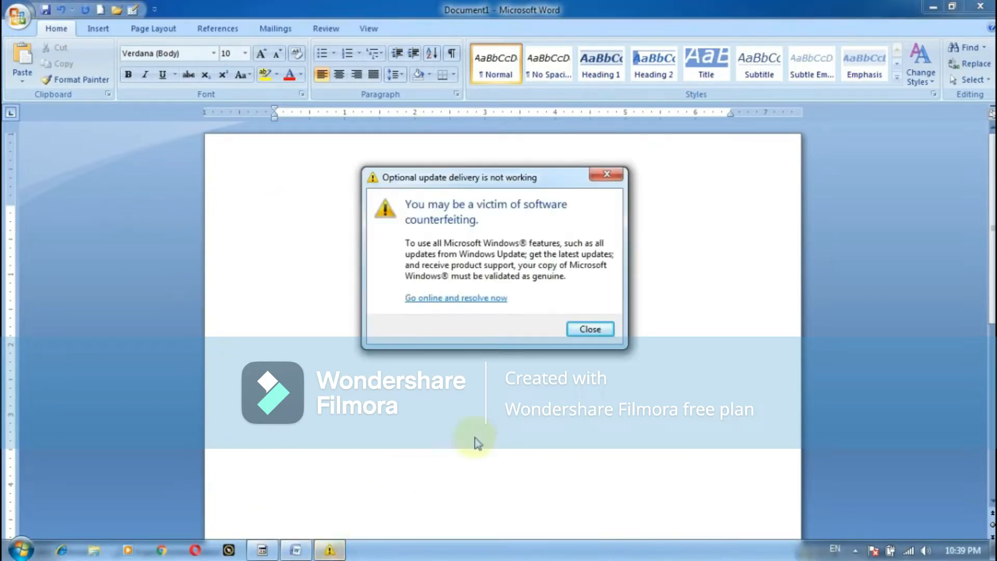
{"action": "left_click", "coordinate": [591, 329]}
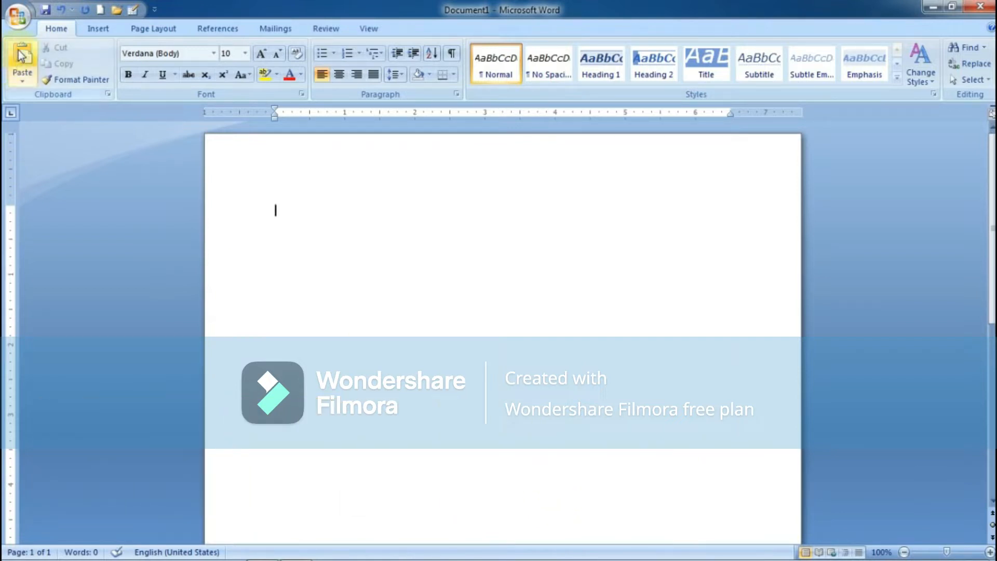
- Examine the document's Save and Save As commands, dismissing the colour scheme performance prompts
{"action": "left_click", "coordinate": [18, 16]}
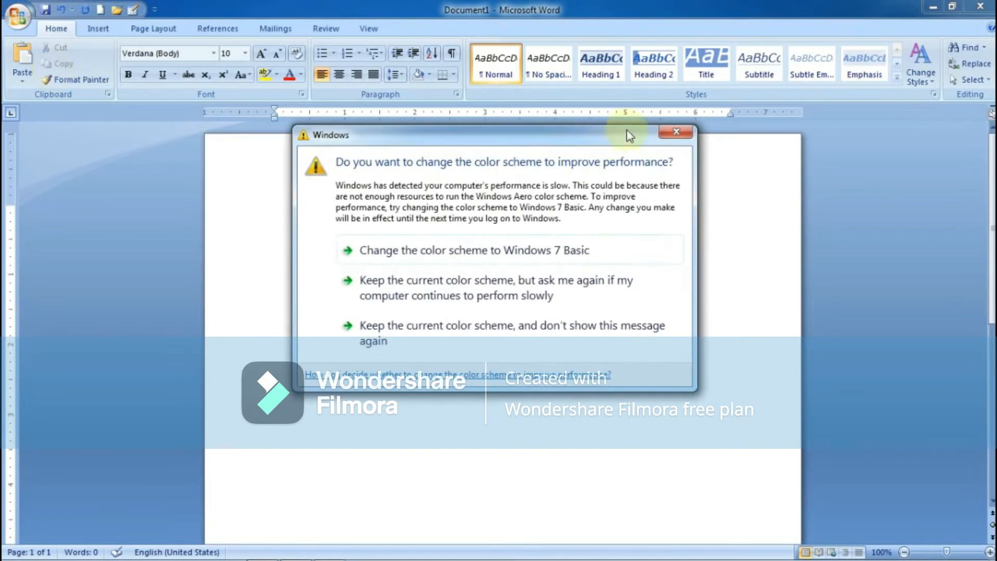
{"action": "left_click", "coordinate": [676, 132]}
{"action": "left_click", "coordinate": [17, 16]}
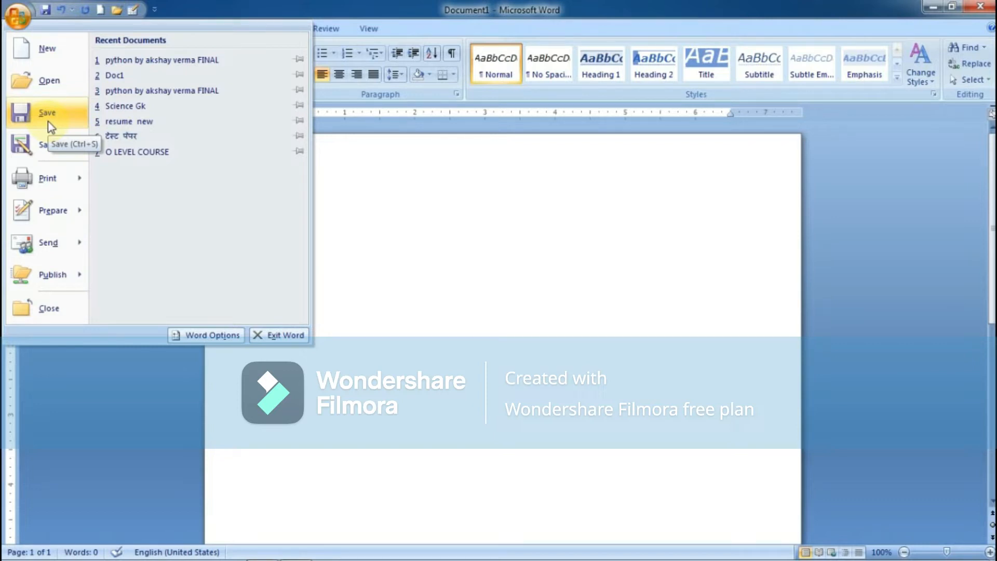
{"action": "mouse_move", "coordinate": [55, 157]}
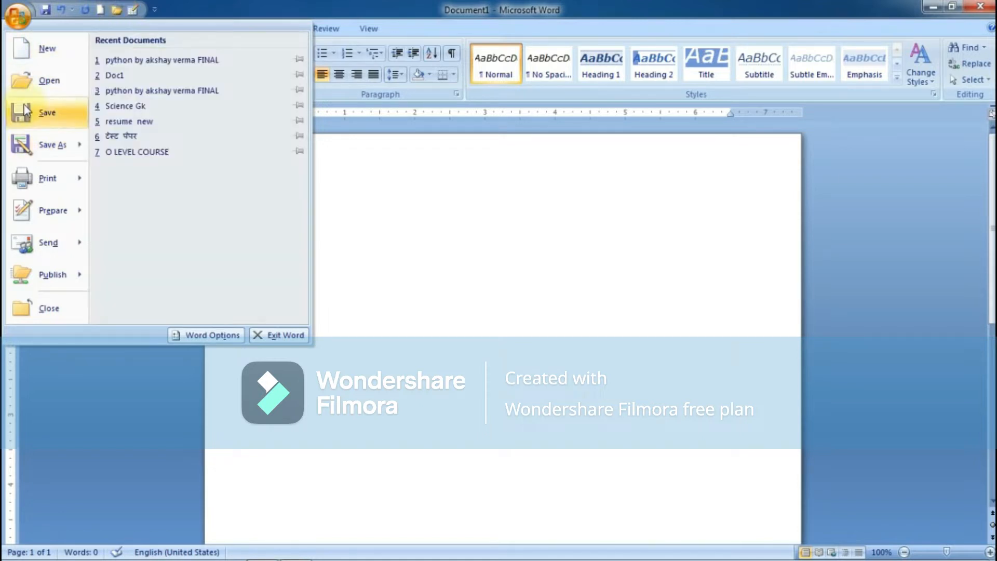
{"action": "mouse_move", "coordinate": [38, 173]}
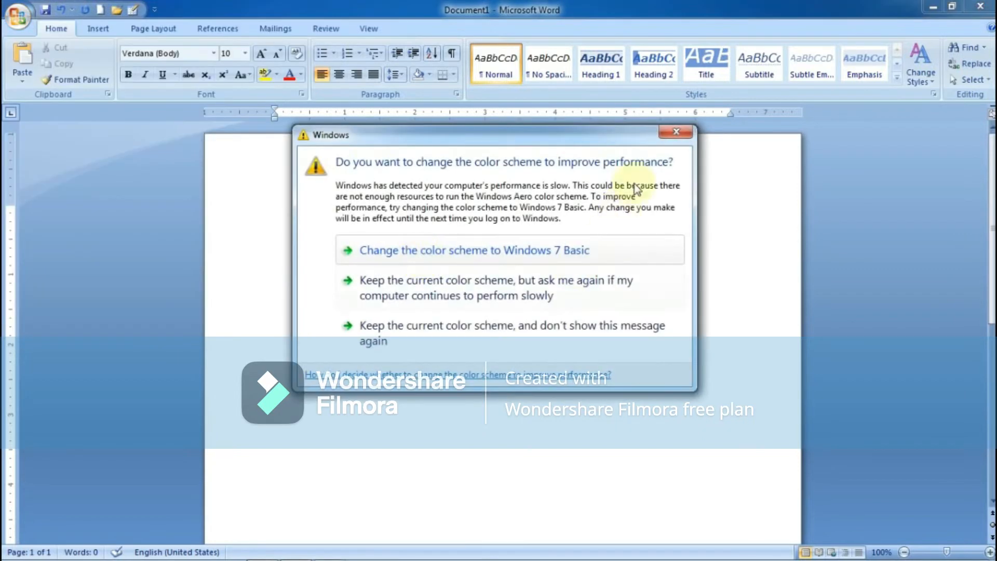
{"action": "left_click", "coordinate": [676, 131]}
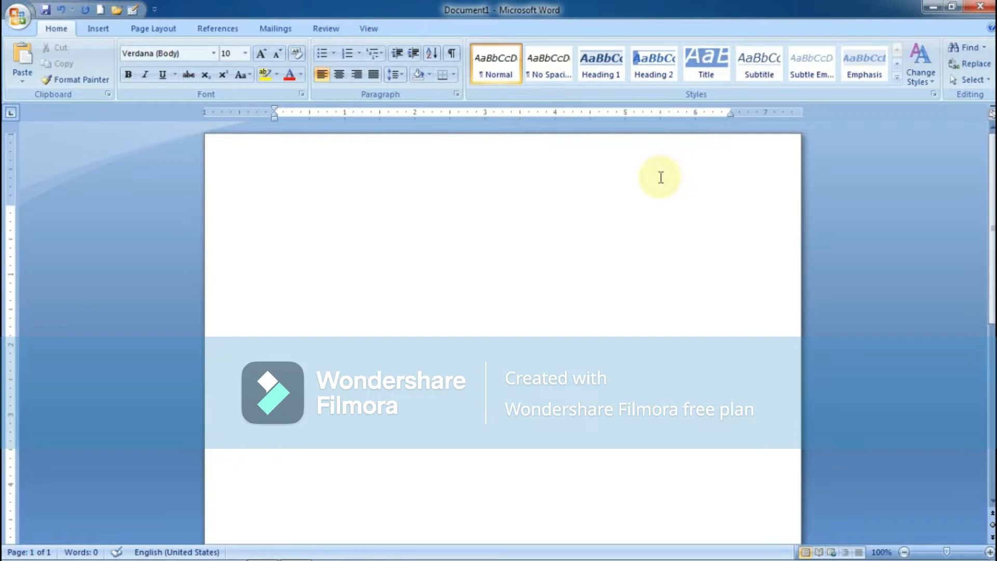
- Print all pages of the blank document with the Send To OneNote 2007 printer
{"action": "left_click", "coordinate": [18, 19]}
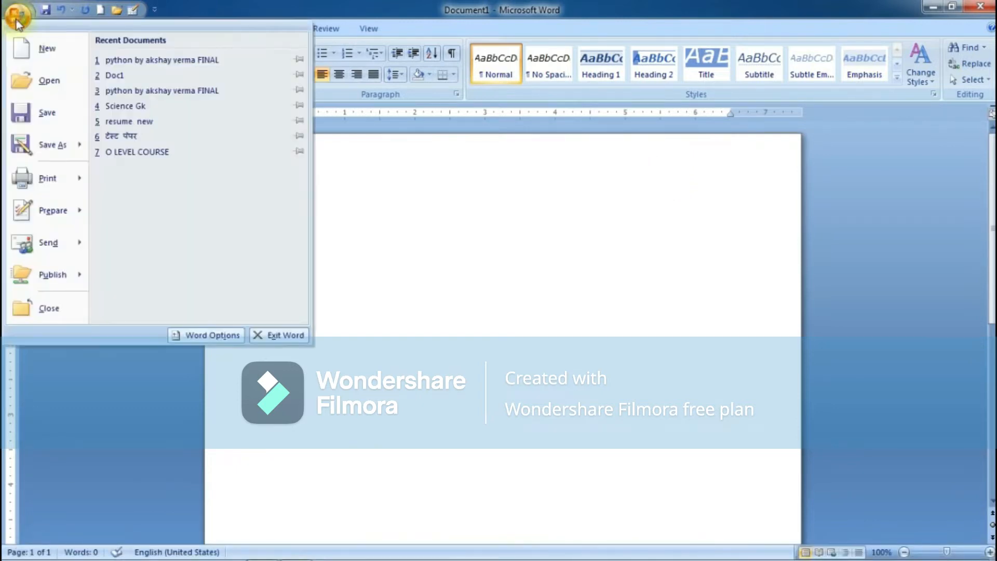
{"action": "mouse_move", "coordinate": [56, 186]}
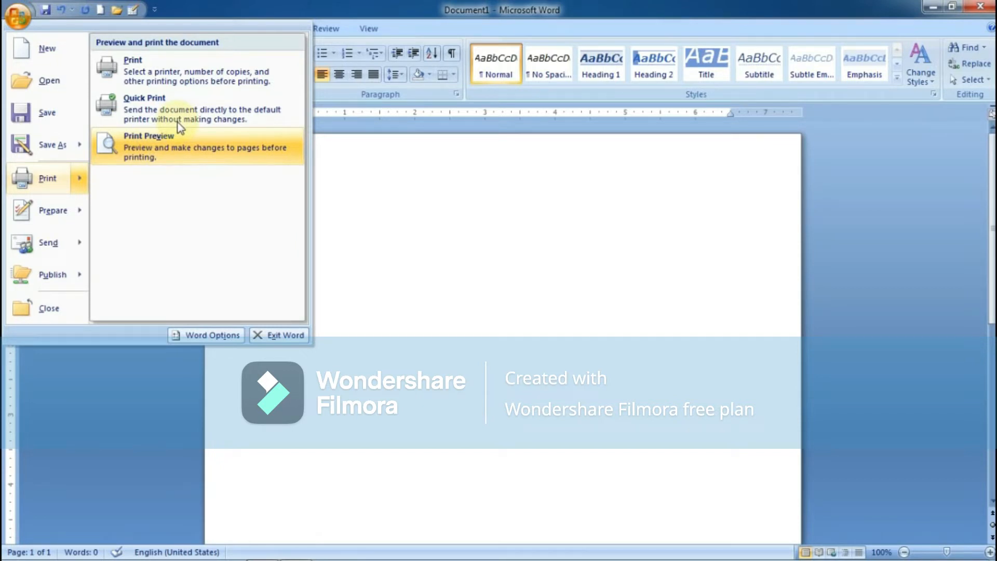
{"action": "left_click", "coordinate": [200, 78]}
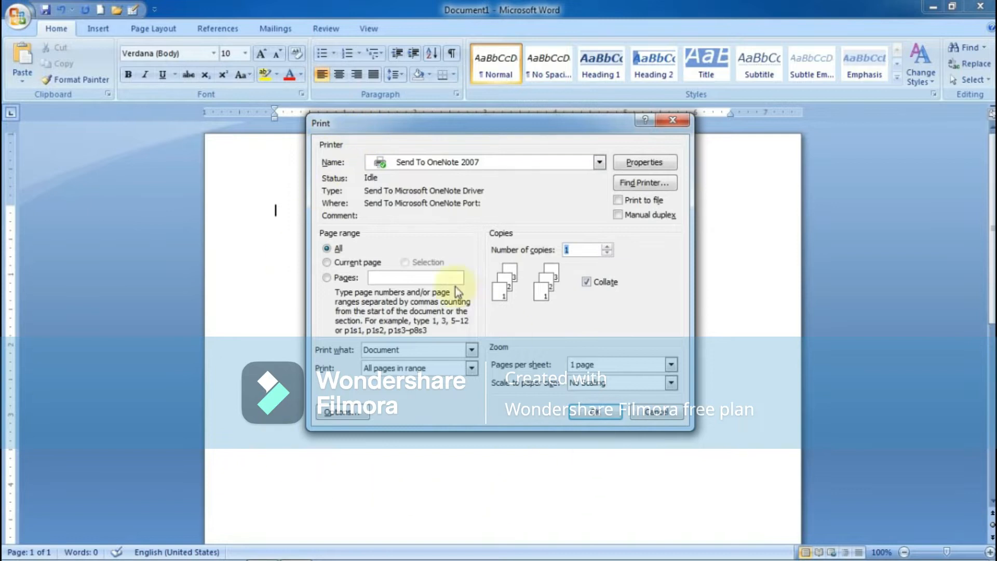
{"action": "left_click", "coordinate": [439, 162]}
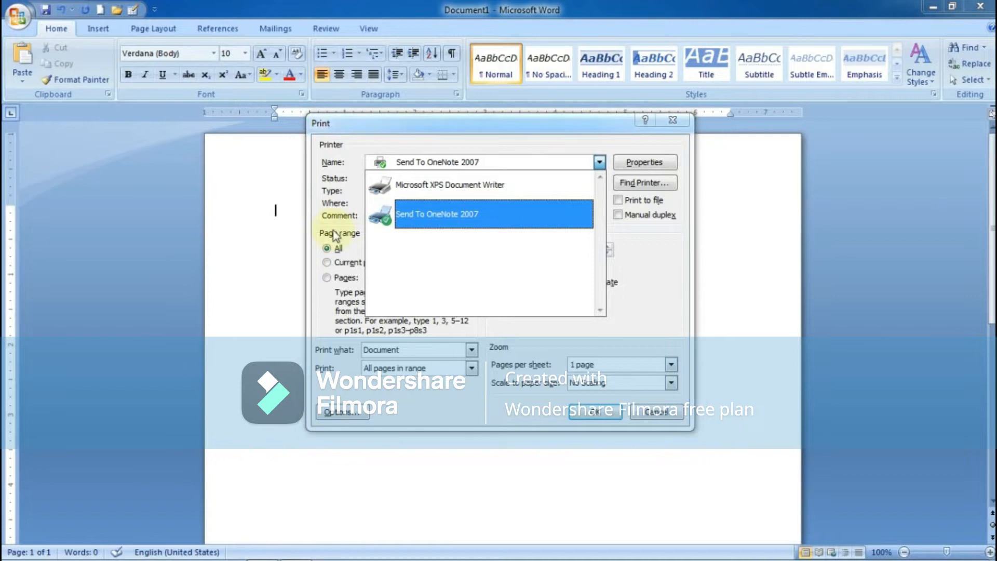
{"action": "left_click", "coordinate": [619, 374]}
{"action": "left_click", "coordinate": [592, 414]}
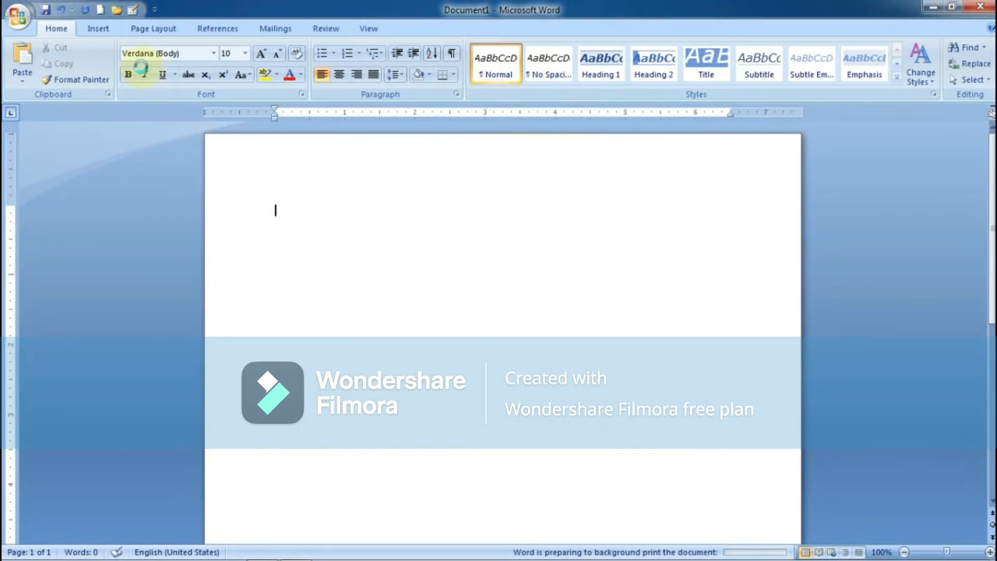
- Examine the Print, Prepare, Send and Publish options, and start closing the document but cancel at the save request
{"action": "left_click", "coordinate": [19, 17]}
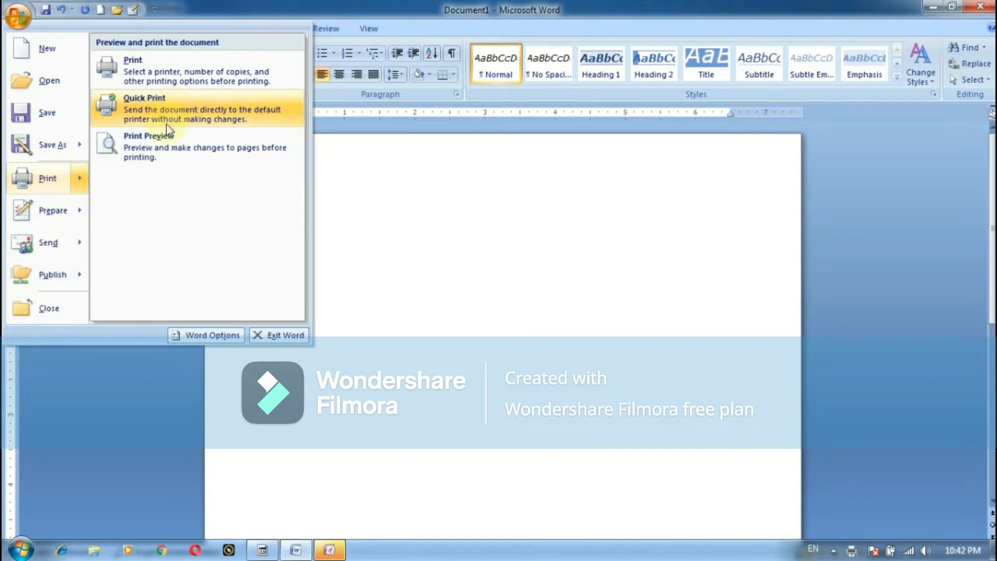
{"action": "mouse_move", "coordinate": [60, 222]}
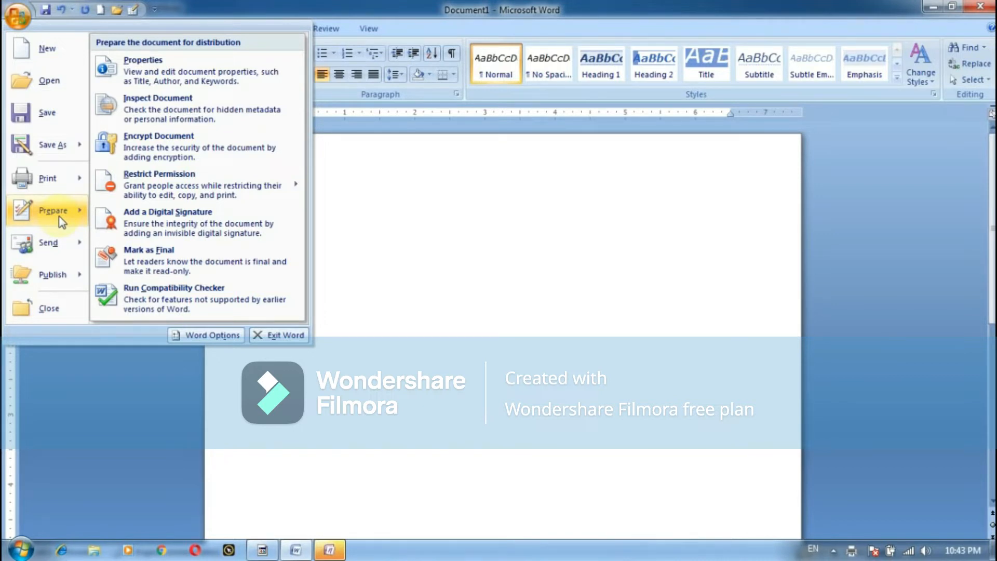
{"action": "mouse_move", "coordinate": [65, 254]}
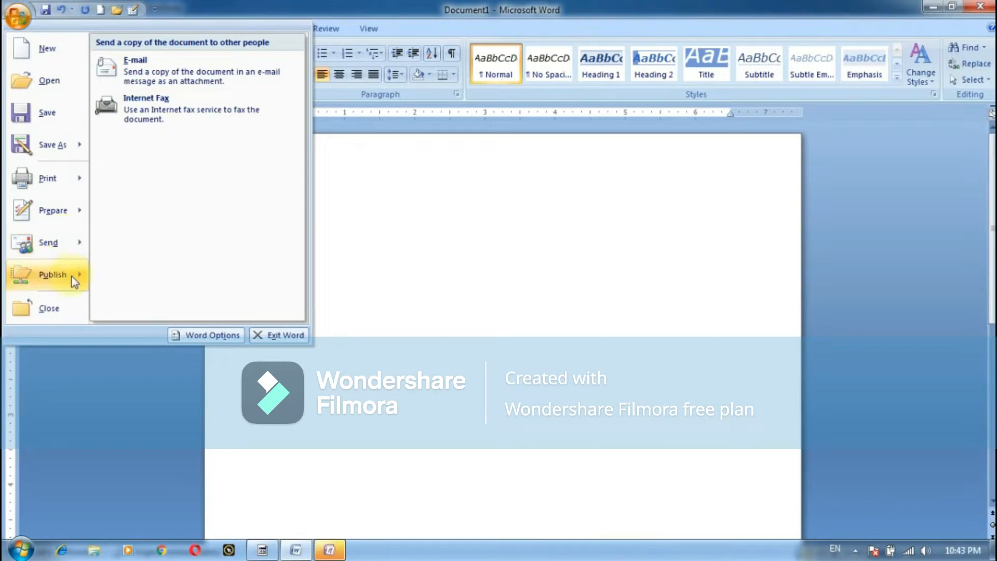
{"action": "mouse_move", "coordinate": [71, 276]}
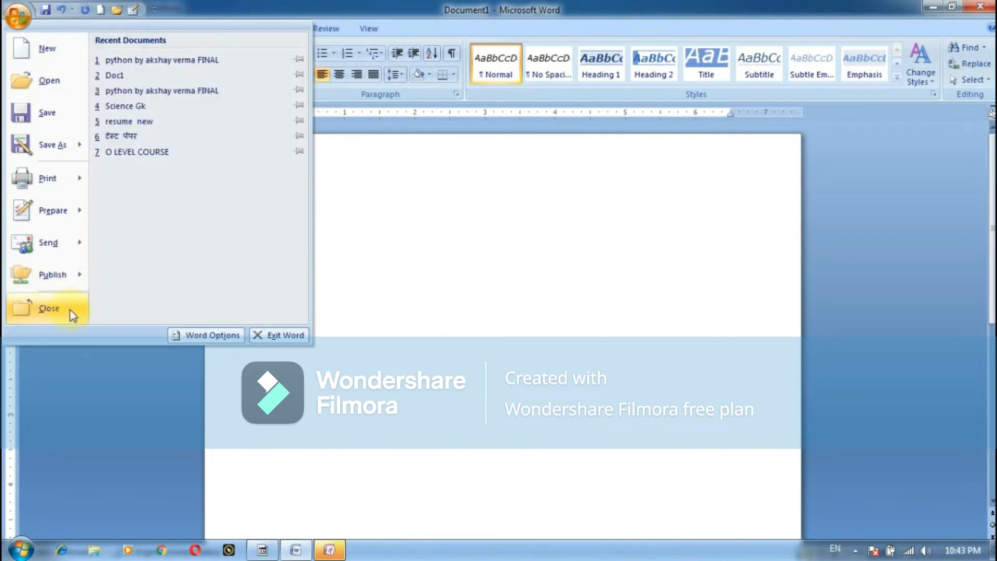
{"action": "left_click", "coordinate": [71, 311]}
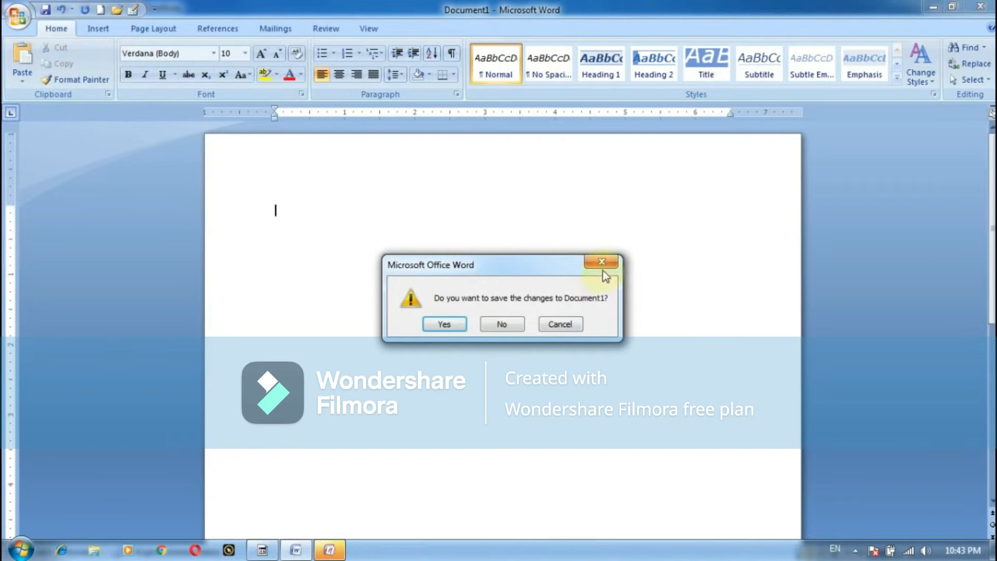
{"action": "left_click", "coordinate": [553, 325]}
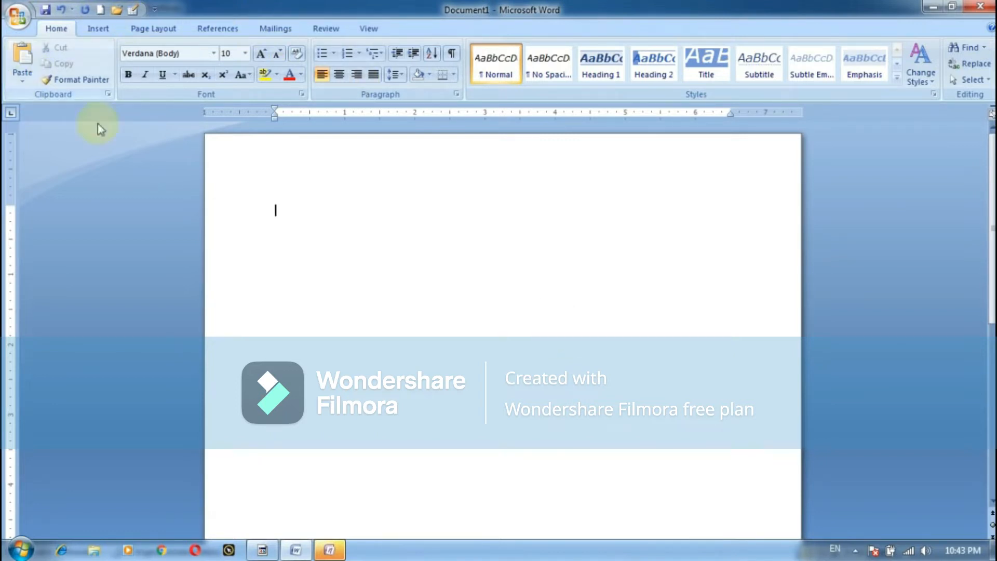
- Paste the copied Python article into the blank document and return to its beginning
{"action": "left_click", "coordinate": [299, 202]}
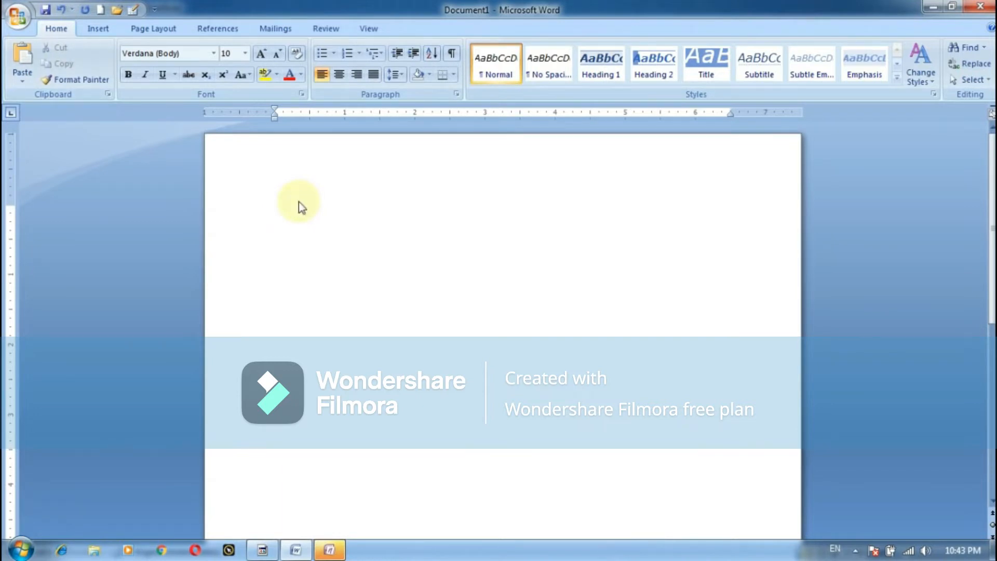
{"action": "key", "text": "ctrl+v"}
{"action": "scroll", "coordinate": [410, 229], "scroll_direction": "up", "scroll_amount": 15}
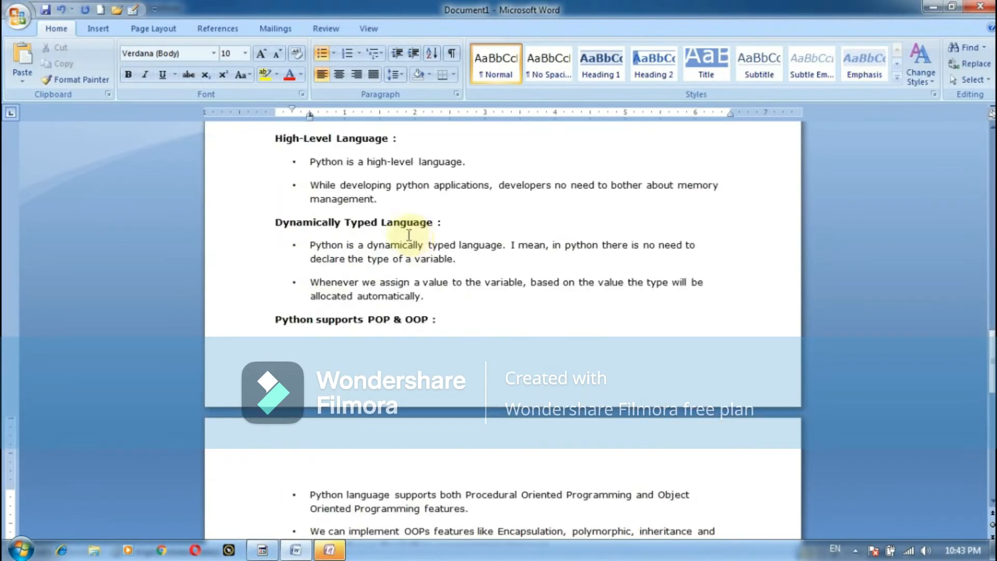
{"action": "scroll", "coordinate": [419, 211], "scroll_direction": "up", "scroll_amount": 8}
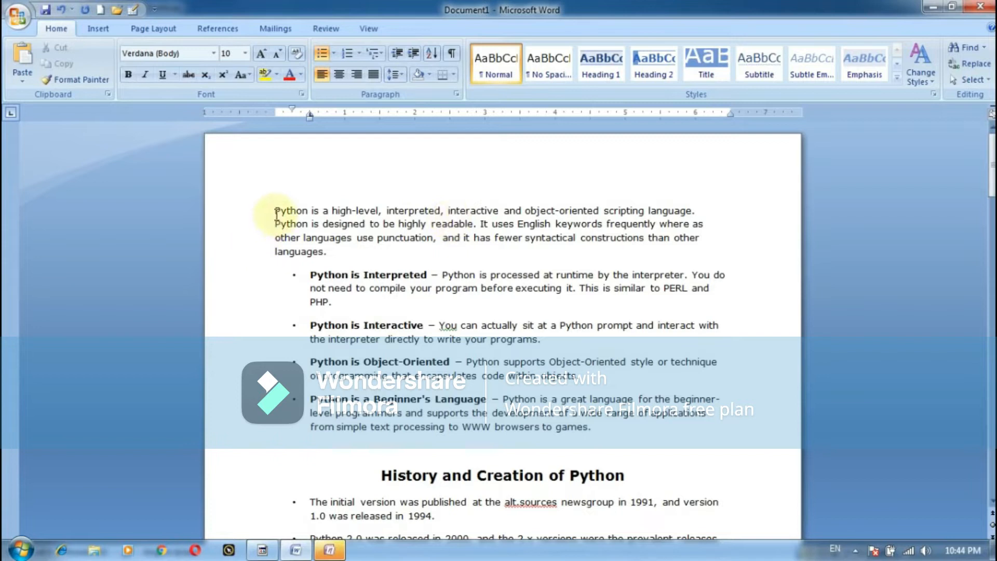
- Examine the available Paste options at the "Python is Interactive" bullet without choosing one
{"action": "left_click_drag", "start_coordinate": [276, 212], "coordinate": [396, 222]}
{"action": "left_click", "coordinate": [294, 318]}
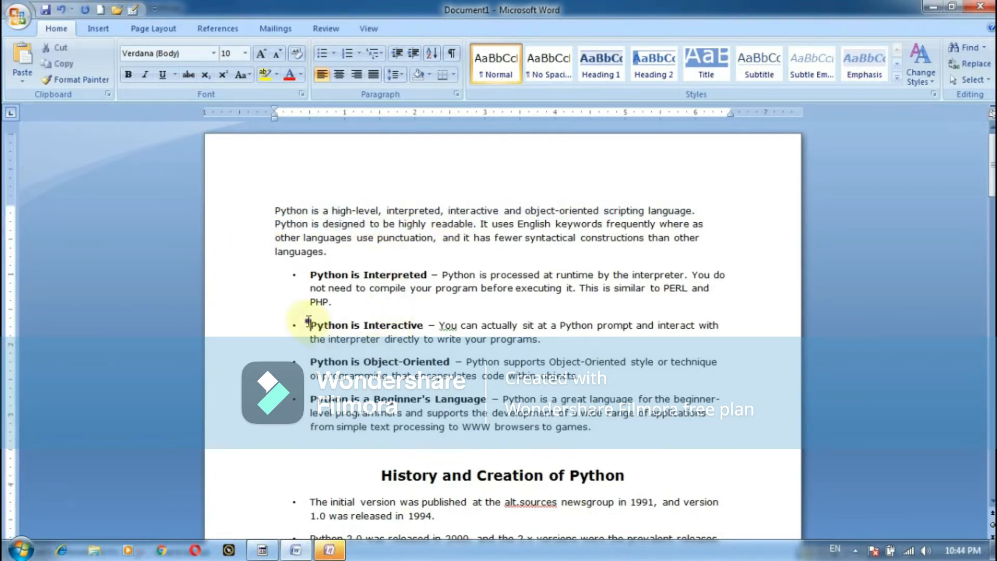
{"action": "left_click", "coordinate": [19, 79]}
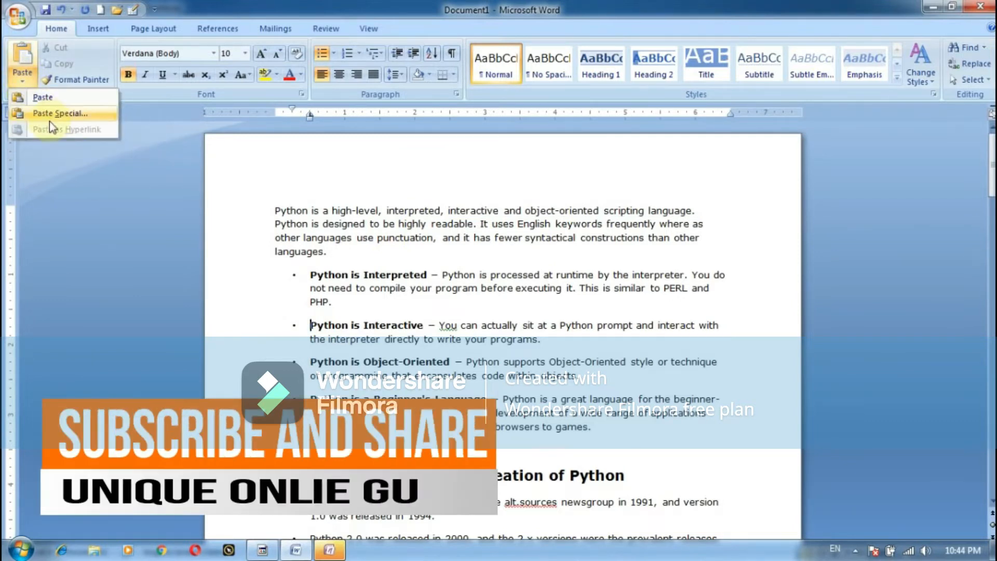
{"action": "left_click", "coordinate": [98, 241]}
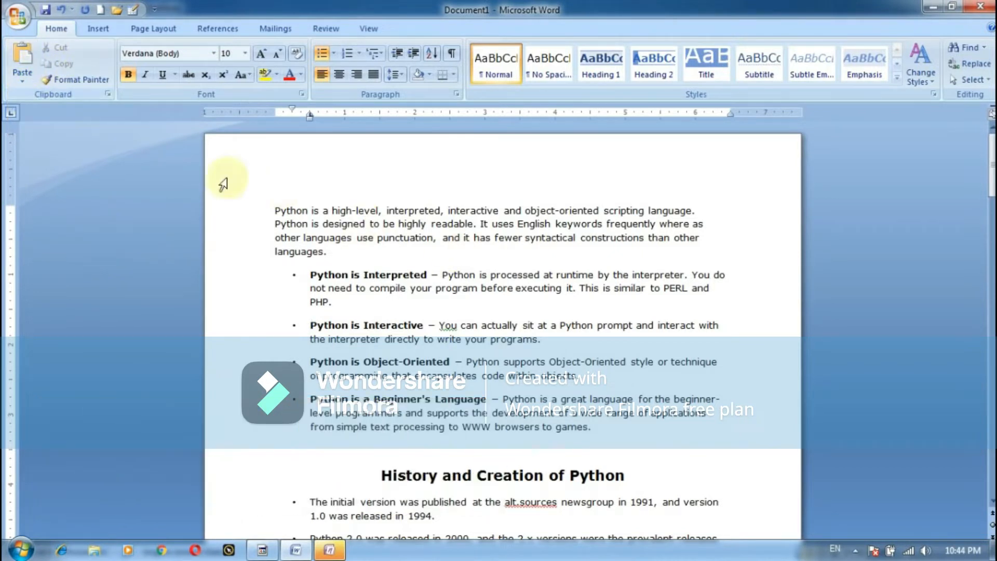
- Copy the first two lines of the intro paragraph and paste them twice directly after the originals
{"action": "left_click_drag", "start_coordinate": [275, 210], "coordinate": [702, 223]}
{"action": "left_click", "coordinate": [52, 65]}
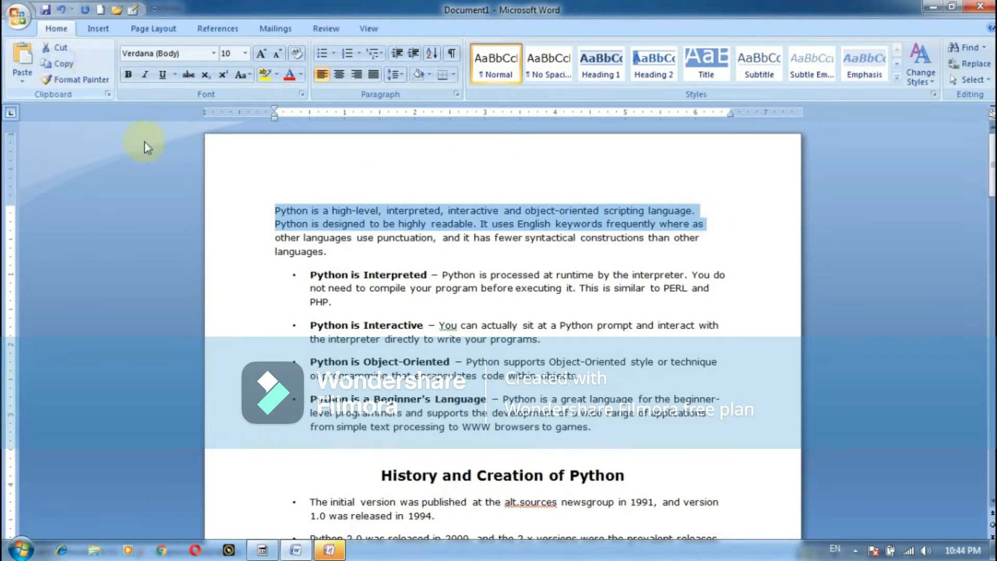
{"action": "left_click", "coordinate": [707, 225]}
{"action": "key", "text": "ctrl+v"}
{"action": "key", "text": "ctrl+v"}
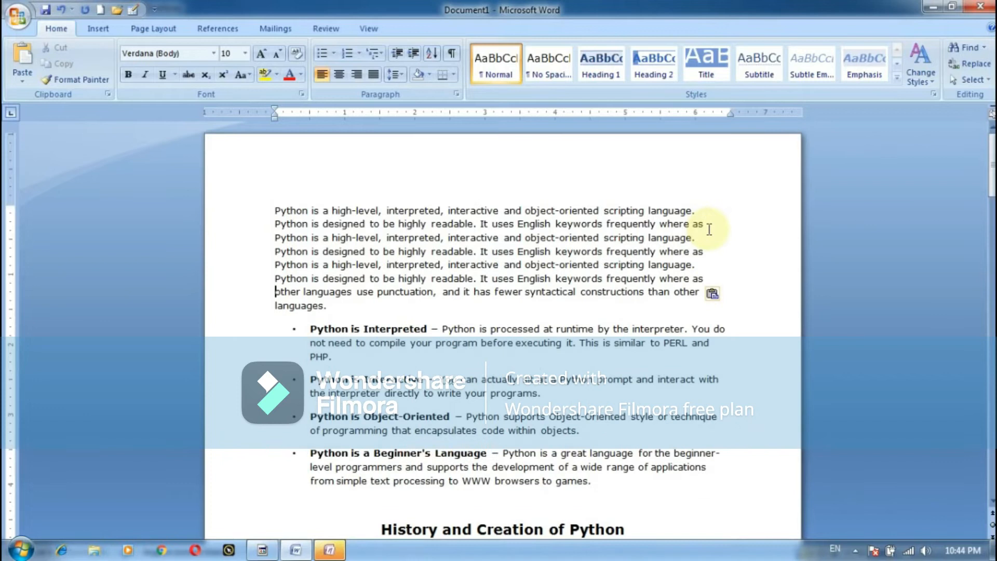
- Paste the copied two intro lines seven more times at the insertion point
{"action": "left_click", "coordinate": [23, 60]}
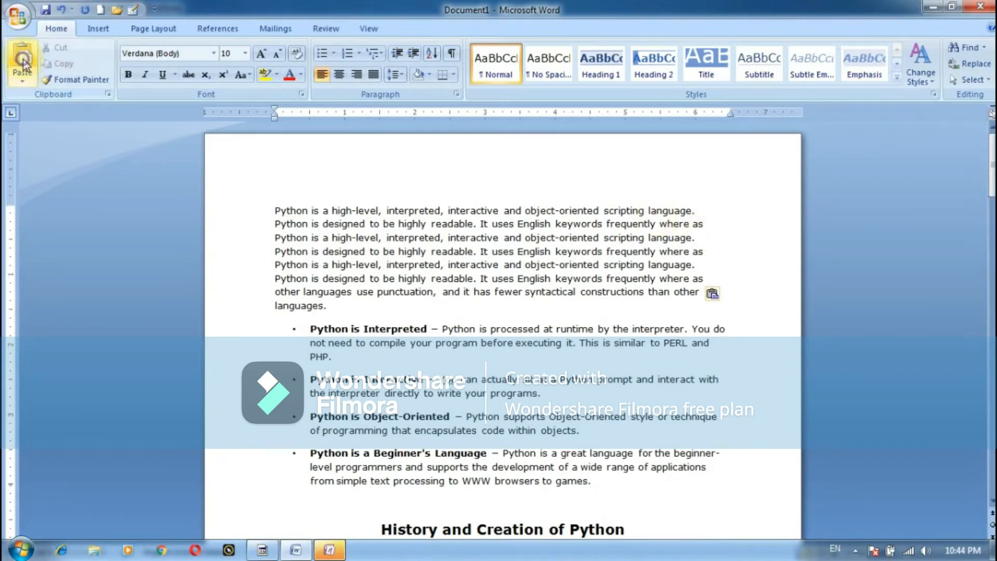
{"action": "left_click", "coordinate": [24, 60]}
{"action": "left_click", "coordinate": [23, 60]}
{"action": "left_click", "coordinate": [23, 60]}
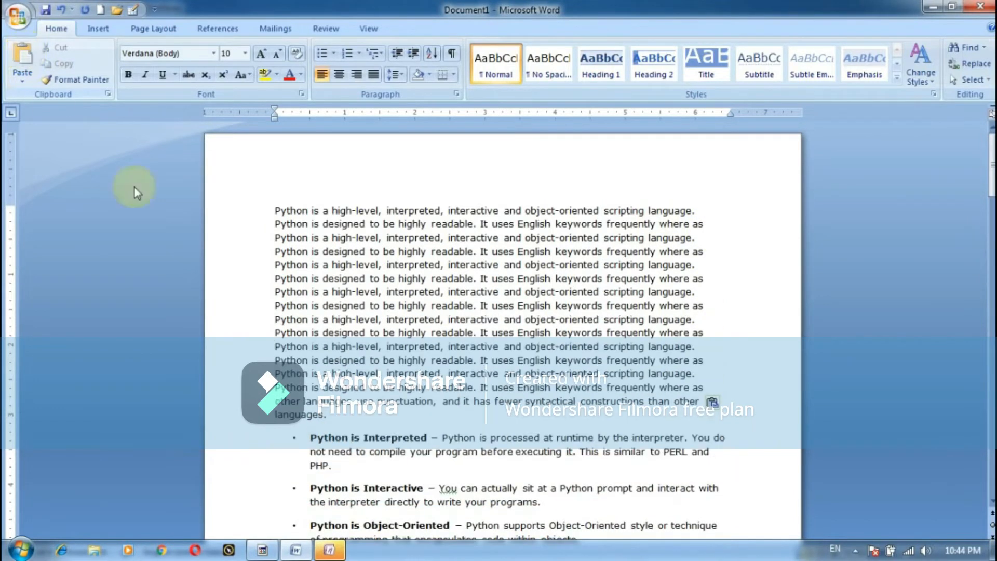
{"action": "left_click", "coordinate": [23, 60]}
{"action": "left_click", "coordinate": [23, 59]}
{"action": "left_click", "coordinate": [29, 56]}
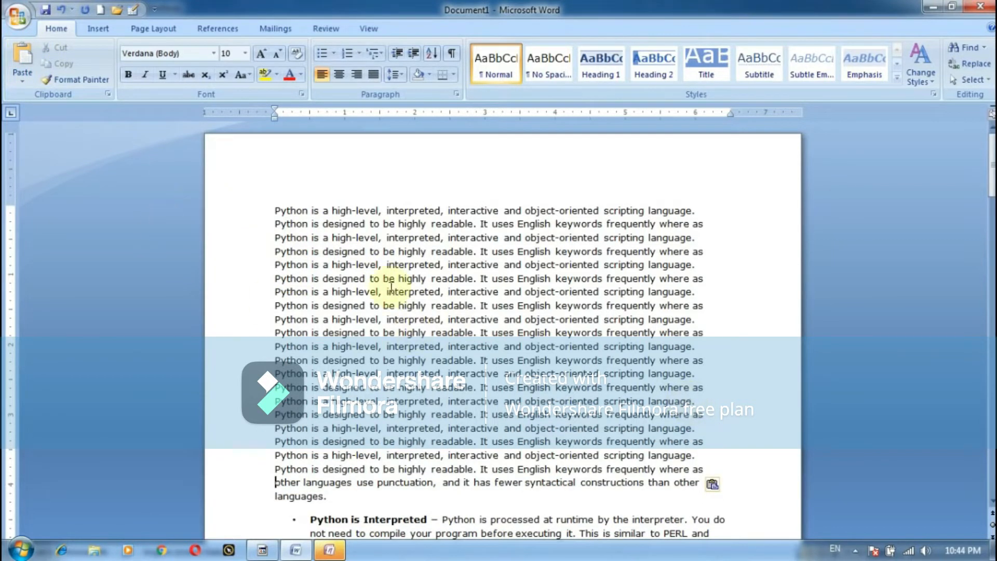
- Cut the opening lines up to the second "scripting language", and cut the whole remaining intro paragraph above the bullets
{"action": "left_click_drag", "start_coordinate": [273, 210], "coordinate": [678, 240]}
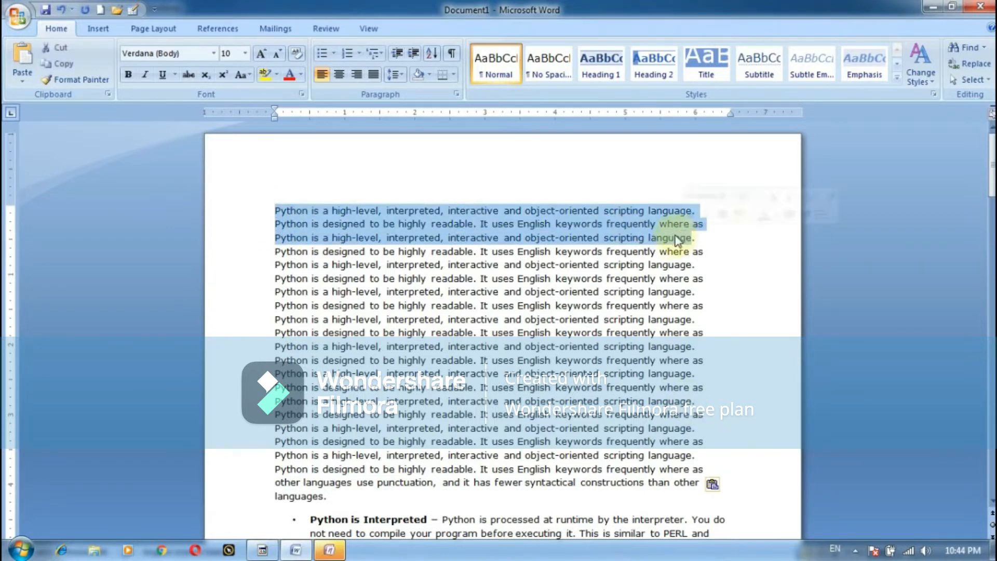
{"action": "left_click", "coordinate": [55, 49]}
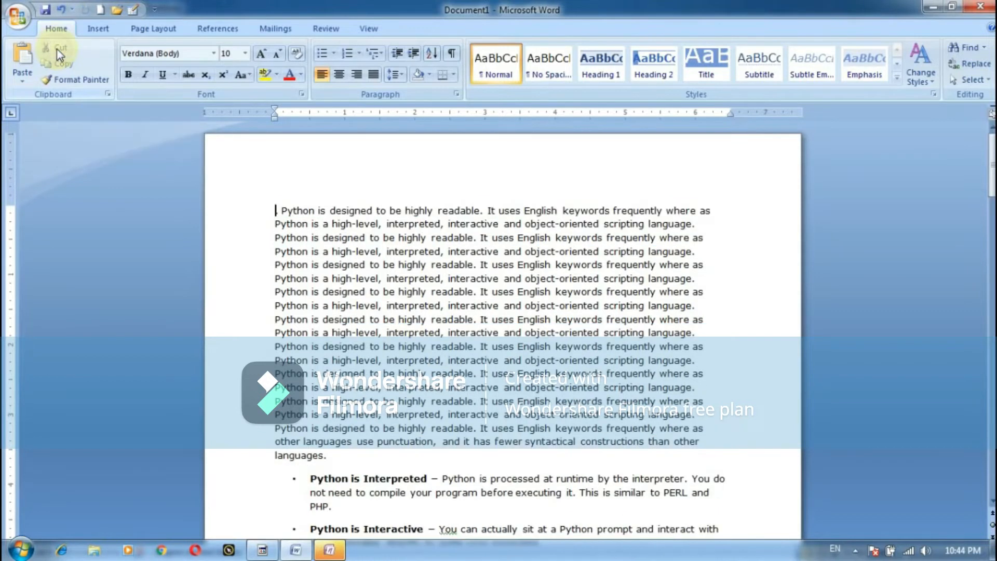
{"action": "left_click_drag", "start_coordinate": [273, 210], "coordinate": [574, 462]}
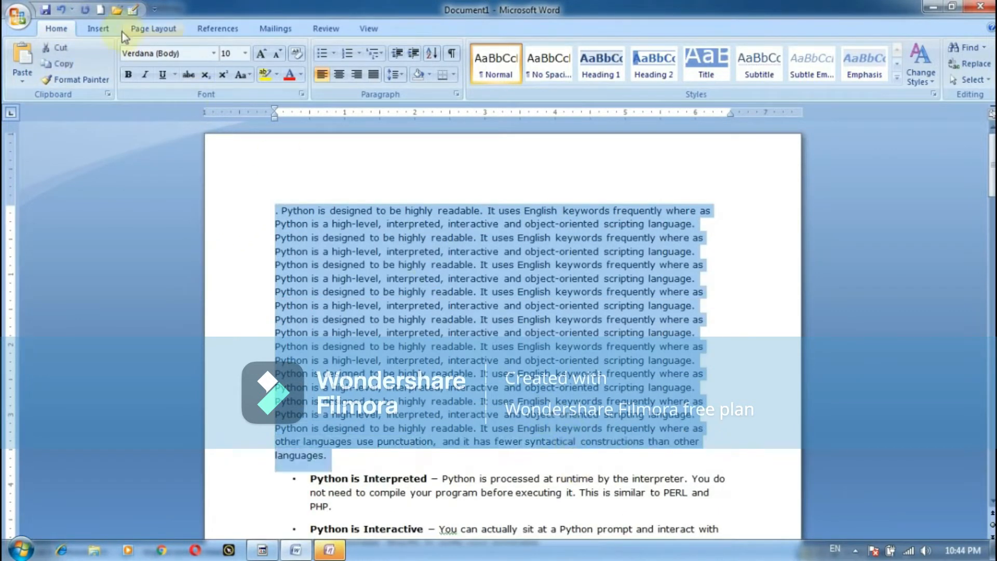
{"action": "left_click", "coordinate": [77, 50]}
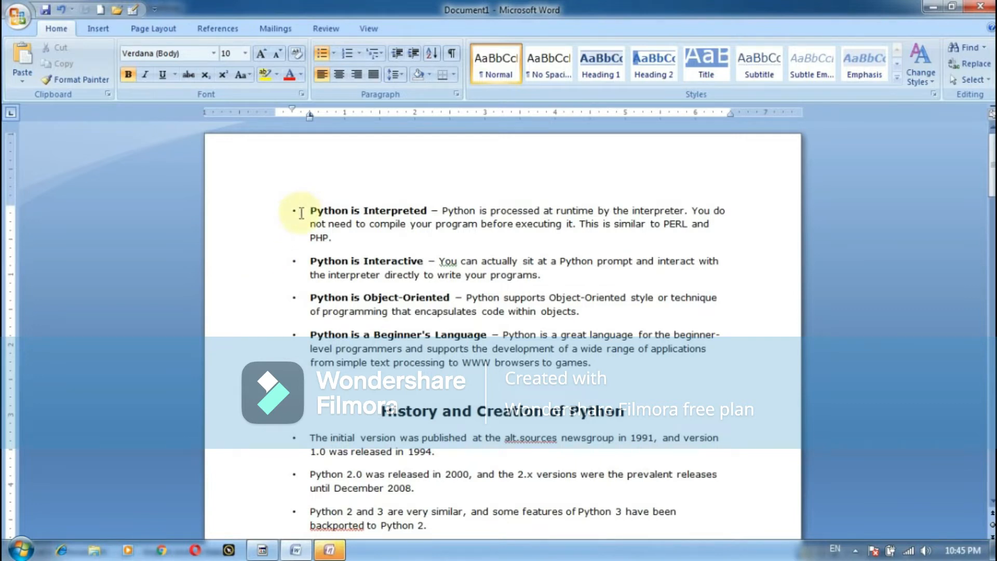
- Try Format Painter from the "Python is Interpreted" bullet on the "Python is Interactive" bullet, and paste the cut paragraph before "programs"
{"action": "left_click_drag", "start_coordinate": [306, 214], "coordinate": [709, 251]}
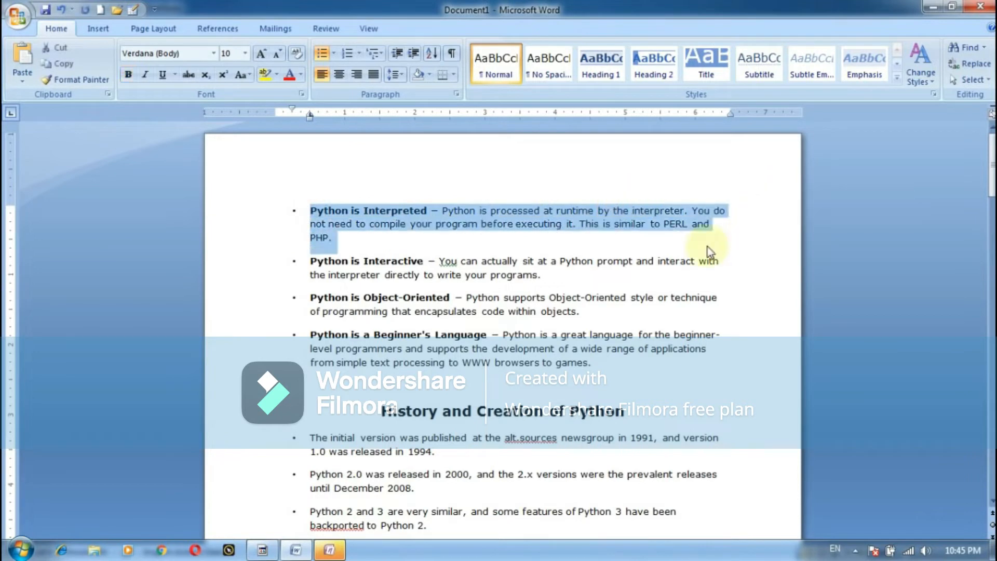
{"action": "left_click", "coordinate": [75, 80]}
{"action": "left_click", "coordinate": [491, 274]}
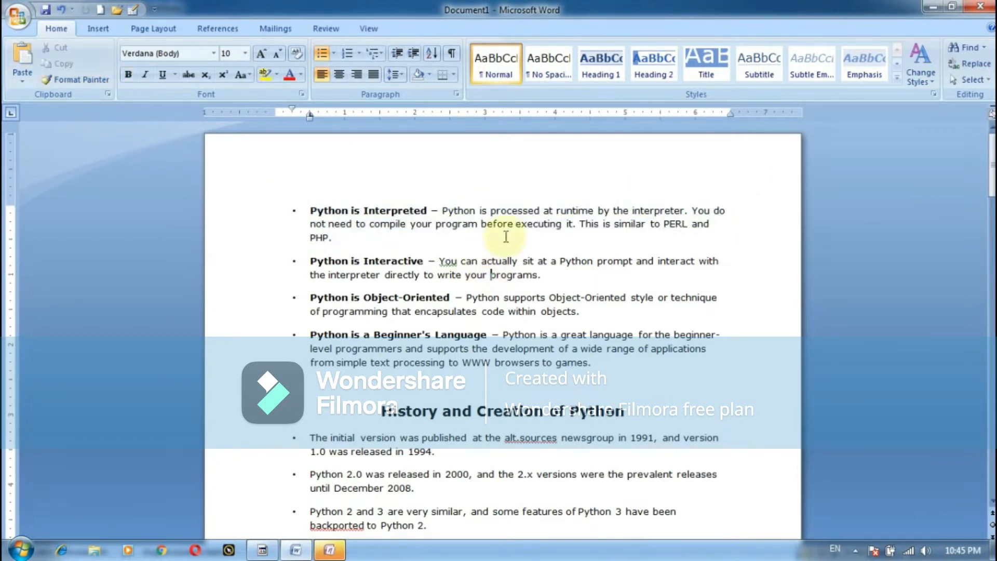
{"action": "key", "text": "ctrl+v"}
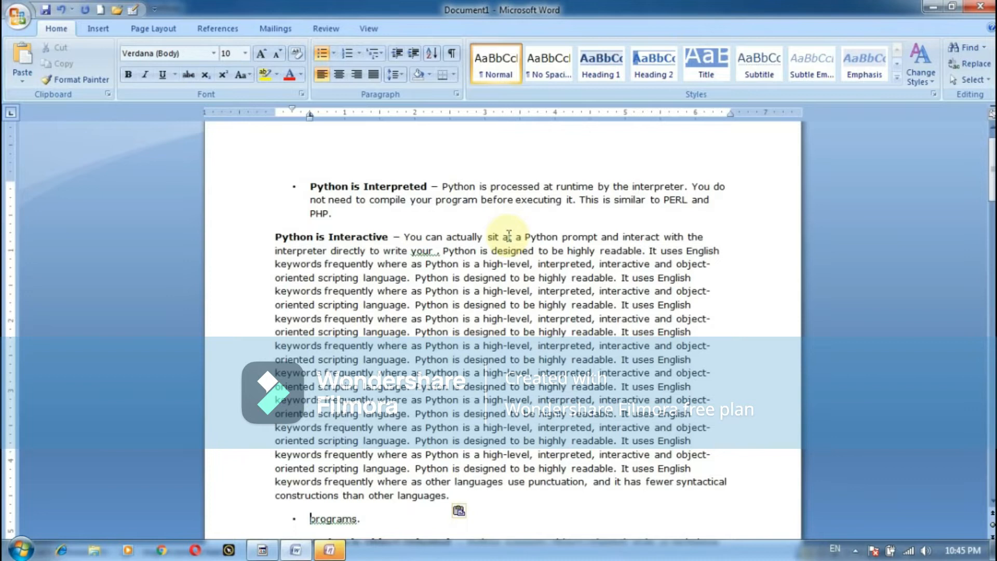
{"action": "left_click_drag", "start_coordinate": [271, 235], "coordinate": [716, 250]}
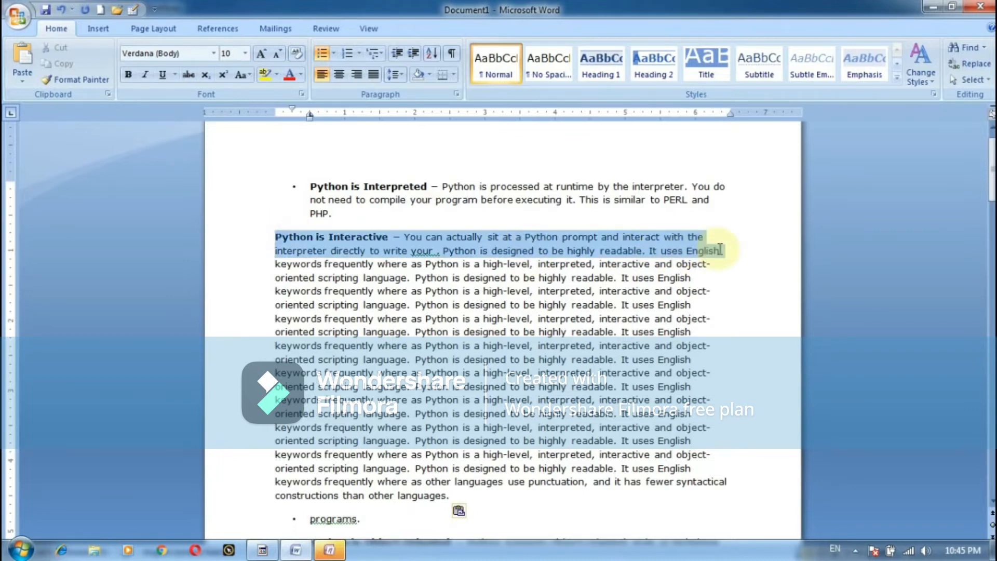
{"action": "scroll", "coordinate": [602, 369], "scroll_direction": "down", "scroll_amount": 1}
{"action": "scroll", "coordinate": [604, 369], "scroll_direction": "down", "scroll_amount": 2}
{"action": "scroll", "coordinate": [603, 369], "scroll_direction": "up", "scroll_amount": 4}
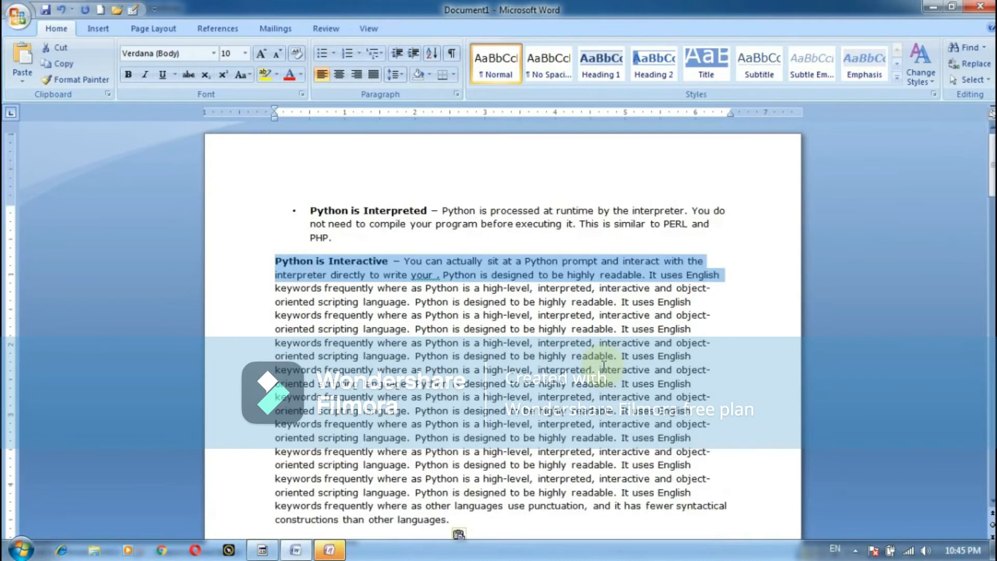
{"action": "left_click", "coordinate": [214, 53]}
{"action": "left_click", "coordinate": [400, 247]}
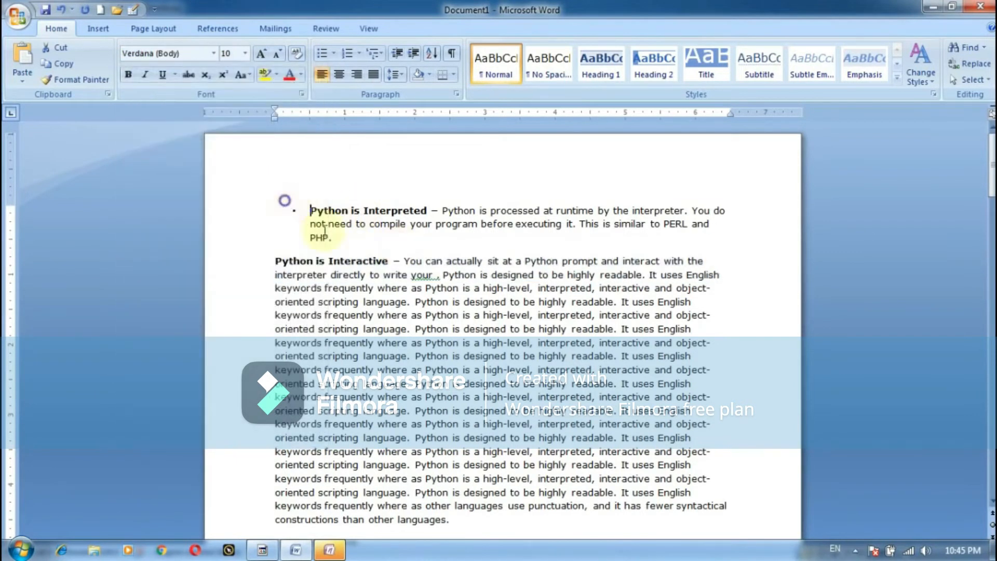
- Change the "Python is Interpreted" bullet's font to a heavy serif typeface
{"action": "double_click", "coordinate": [282, 204]}
{"action": "left_click", "coordinate": [213, 53]}
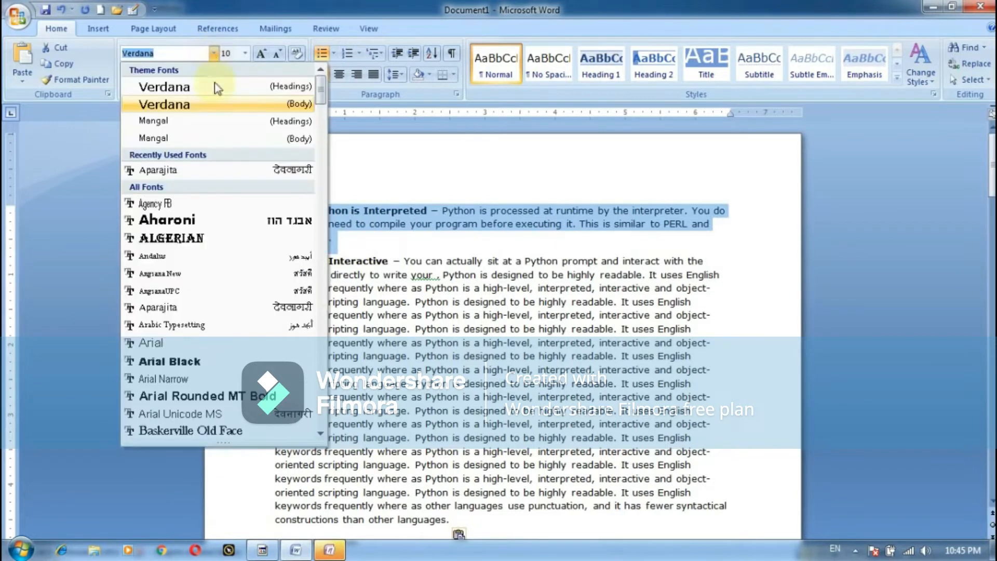
{"action": "scroll", "coordinate": [195, 280], "scroll_direction": "down", "scroll_amount": 4}
{"action": "scroll", "coordinate": [197, 283], "scroll_direction": "down", "scroll_amount": 15}
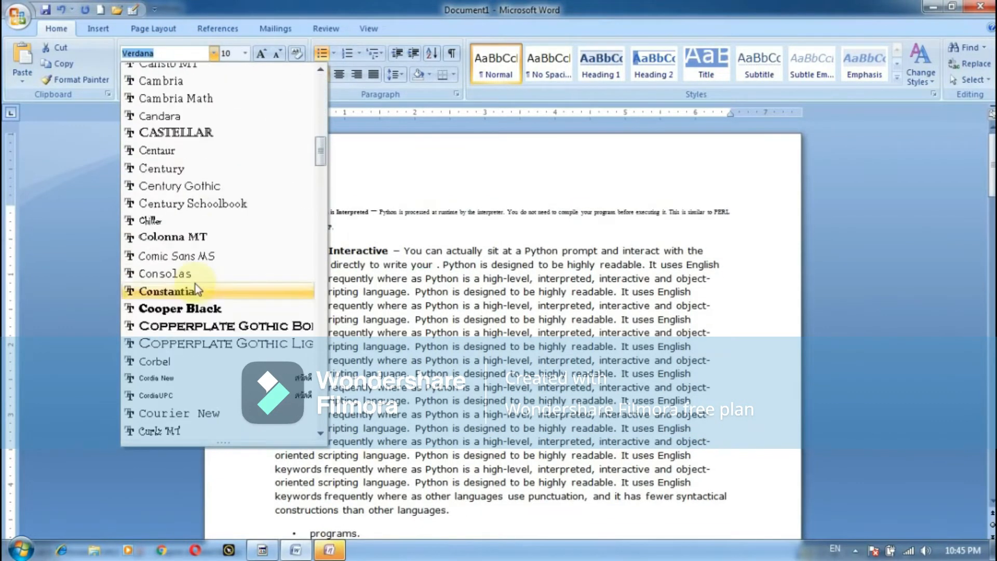
{"action": "scroll", "coordinate": [214, 244], "scroll_direction": "up", "scroll_amount": 3}
{"action": "left_click", "coordinate": [257, 150]}
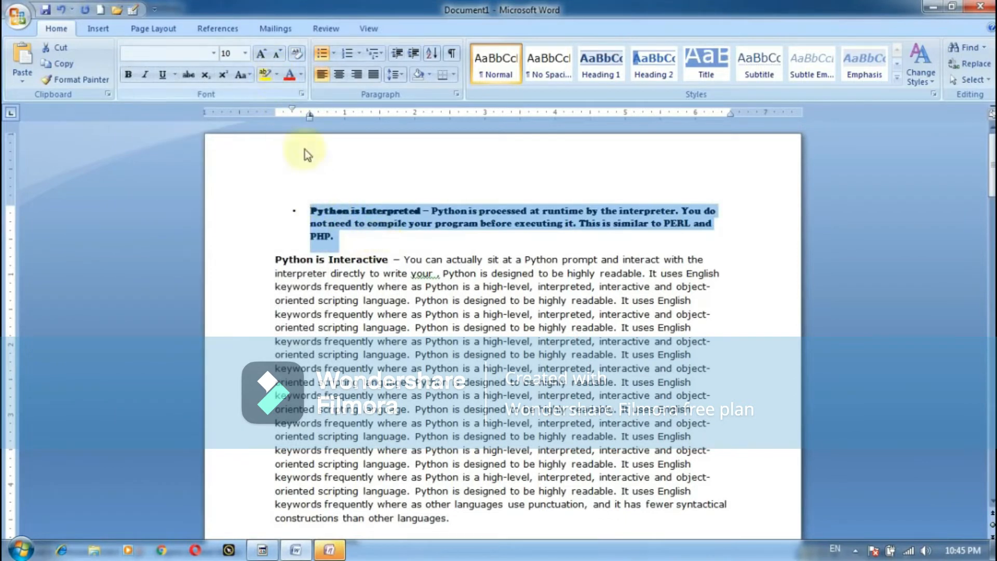
{"action": "left_click", "coordinate": [458, 259]}
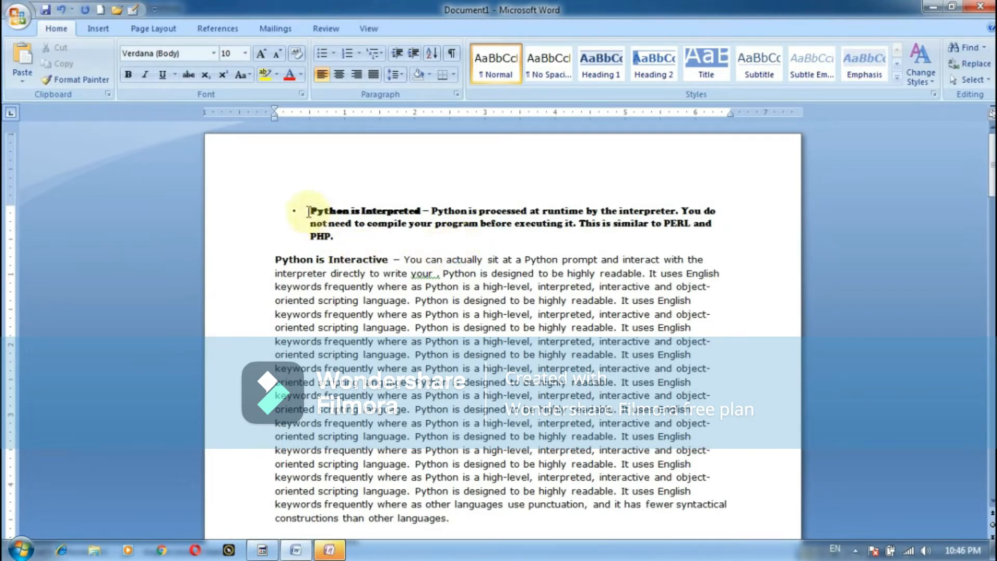
- Bold the block of repeated lines in the middle of the "Python is Interactive" paragraph
{"action": "left_click_drag", "start_coordinate": [308, 212], "coordinate": [331, 237]}
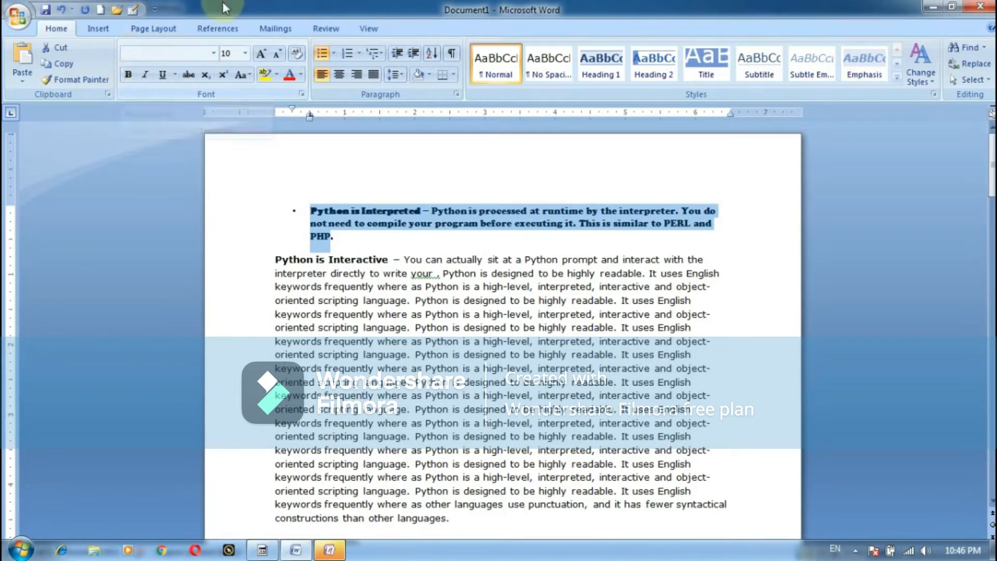
{"action": "left_click_drag", "start_coordinate": [294, 341], "coordinate": [646, 450]}
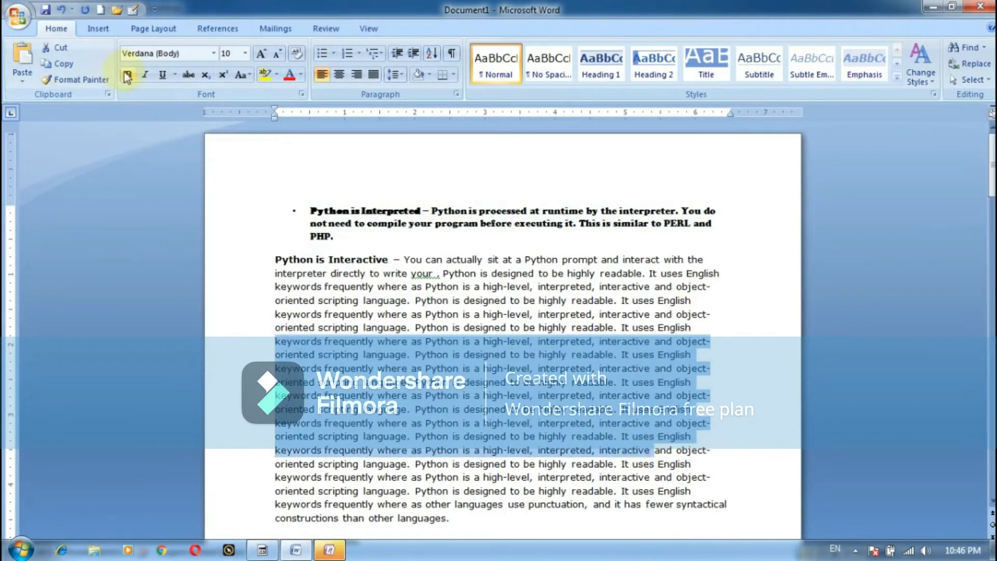
{"action": "key", "text": "ctrl+b"}
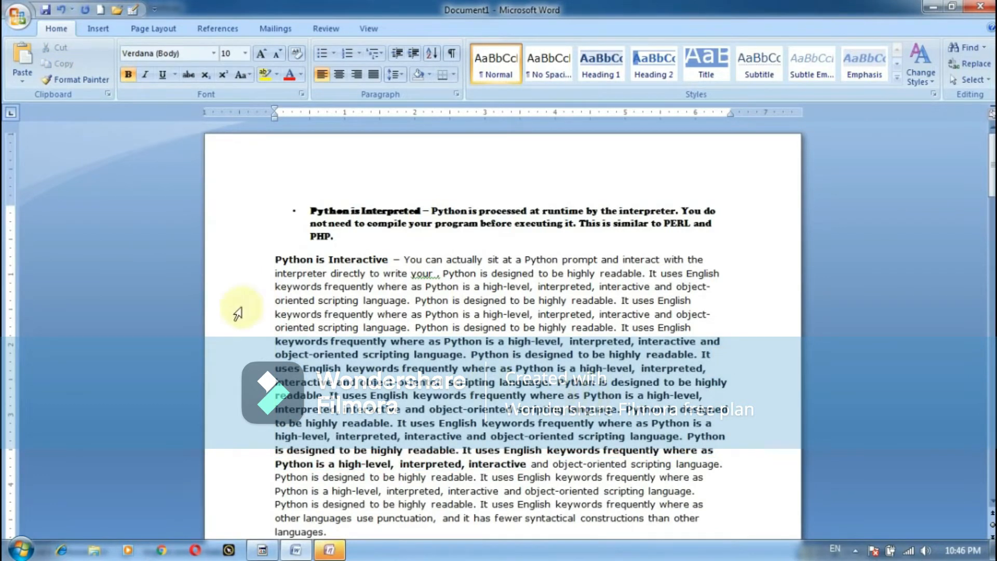
- Underline the first six lines of the "Python is Interactive" paragraph
{"action": "left_click_drag", "start_coordinate": [276, 259], "coordinate": [693, 327]}
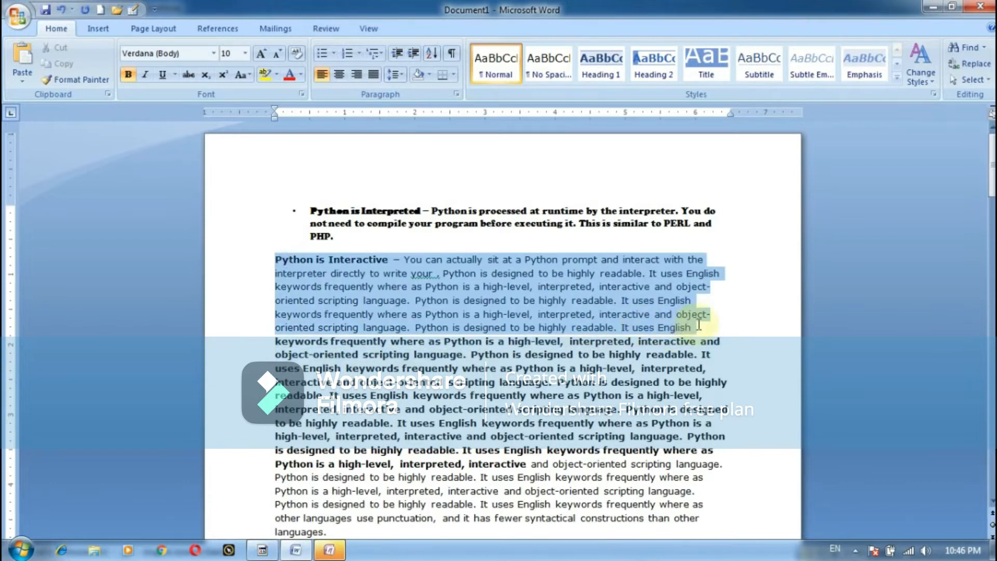
{"action": "left_click", "coordinate": [163, 76]}
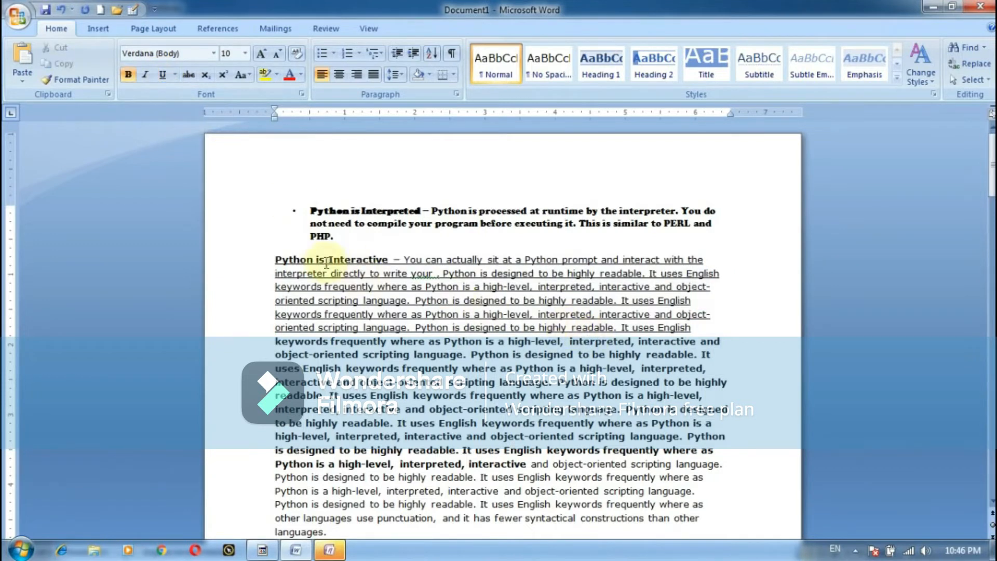
{"action": "left_click_drag", "start_coordinate": [274, 260], "coordinate": [712, 340]}
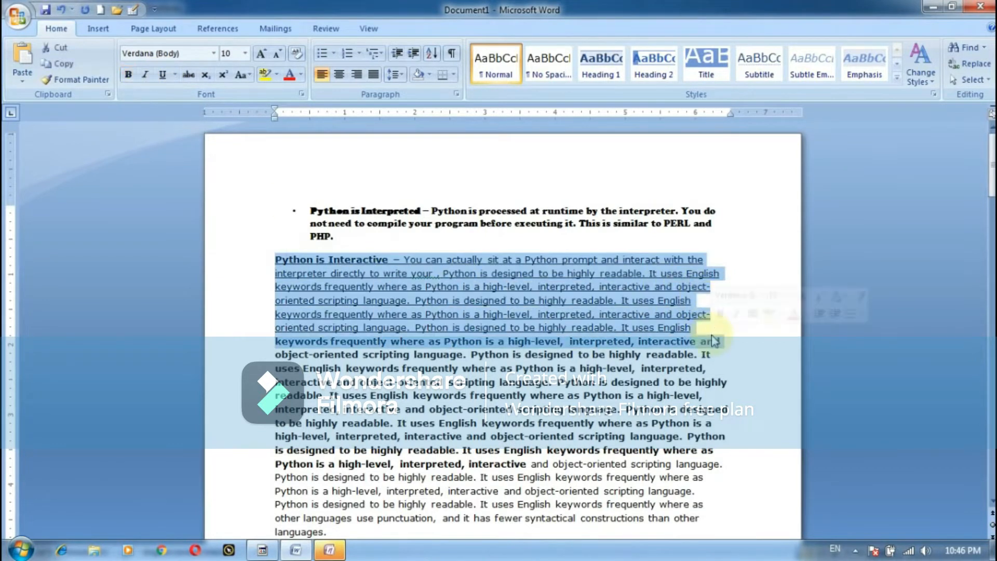
{"action": "left_click", "coordinate": [737, 331]}
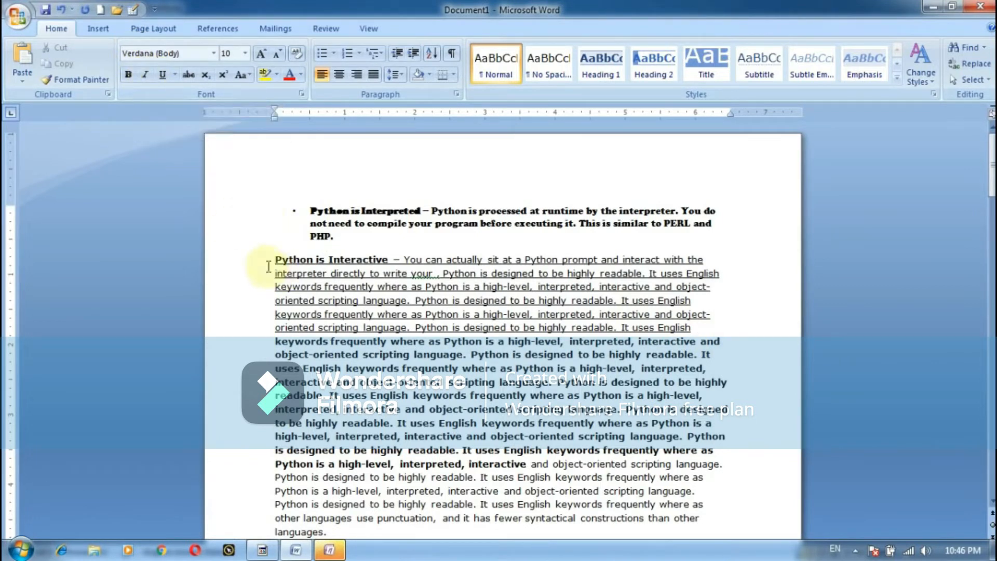
- Italicize the six underlined lines of the "Python is Interactive" paragraph and reselect them together with the preceding "PHP."
{"action": "left_click_drag", "start_coordinate": [276, 257], "coordinate": [712, 328]}
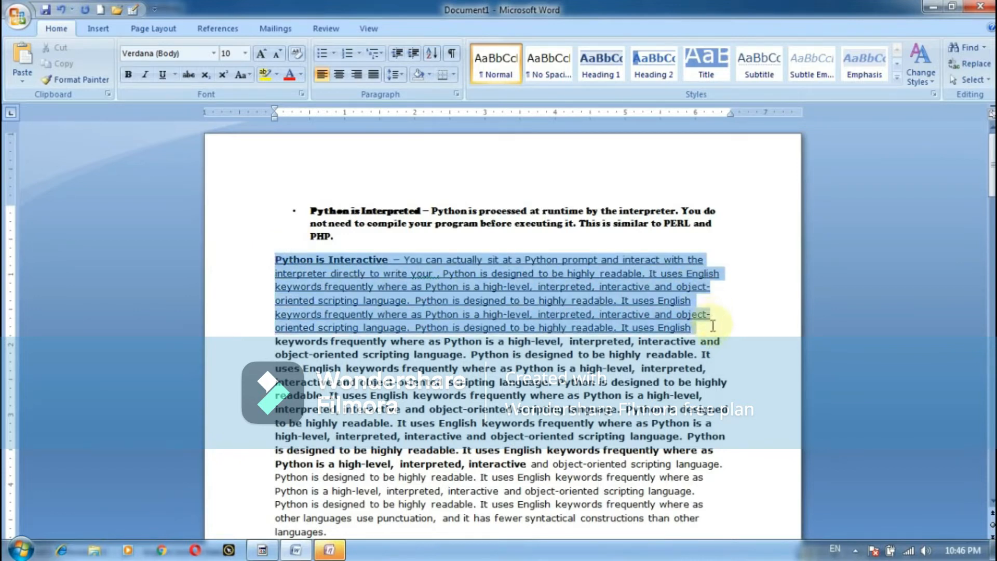
{"action": "left_click", "coordinate": [146, 76]}
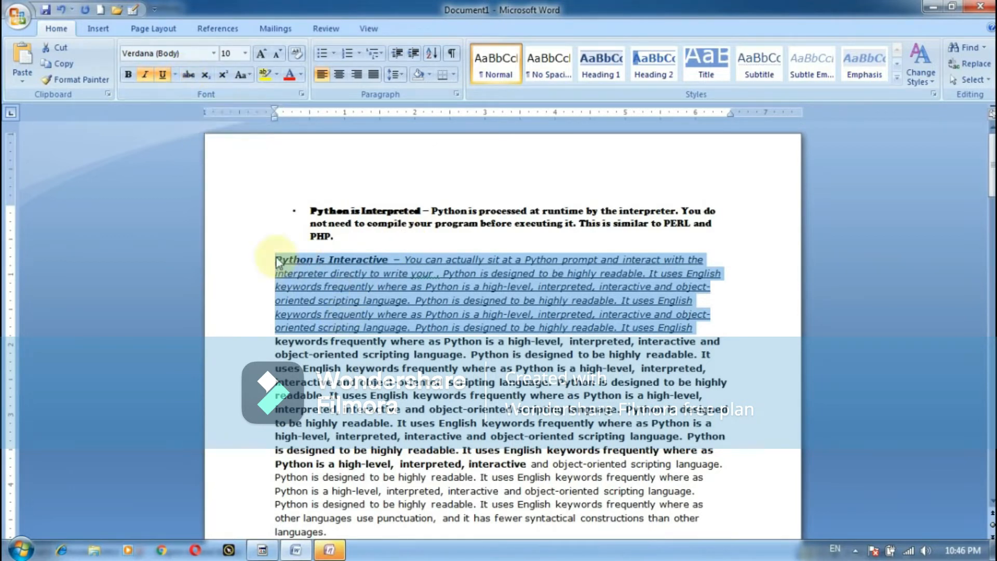
{"action": "left_click_drag", "start_coordinate": [276, 252], "coordinate": [696, 332]}
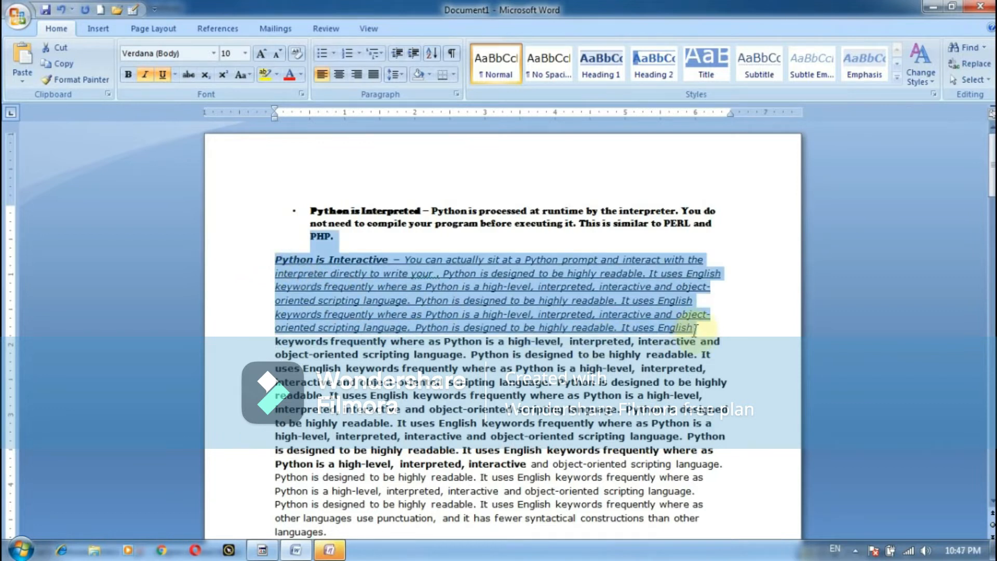
- Strike through the selected "PHP." and the six italic, underlined lines, and reselect those six lines
{"action": "left_click", "coordinate": [190, 77]}
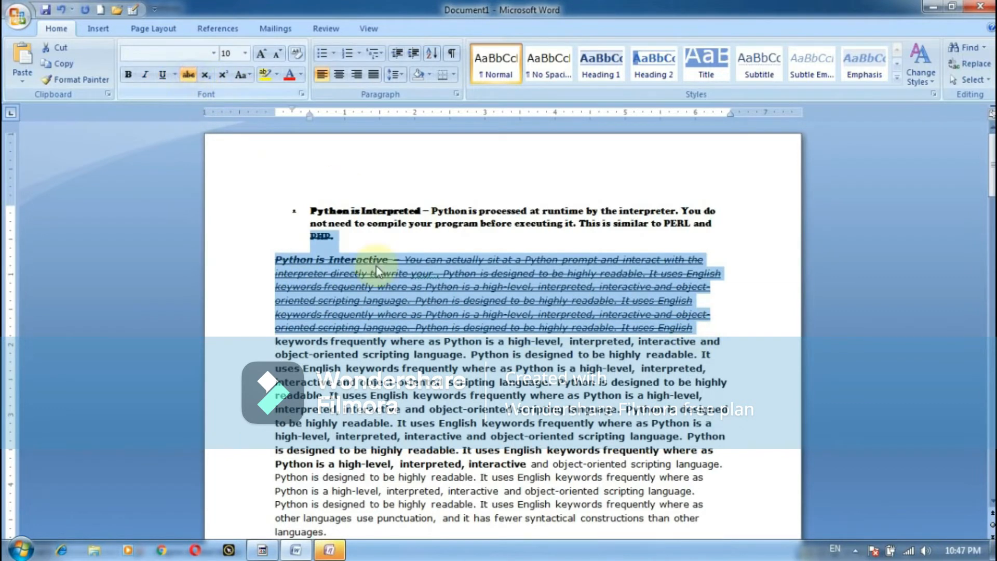
{"action": "left_click", "coordinate": [560, 330]}
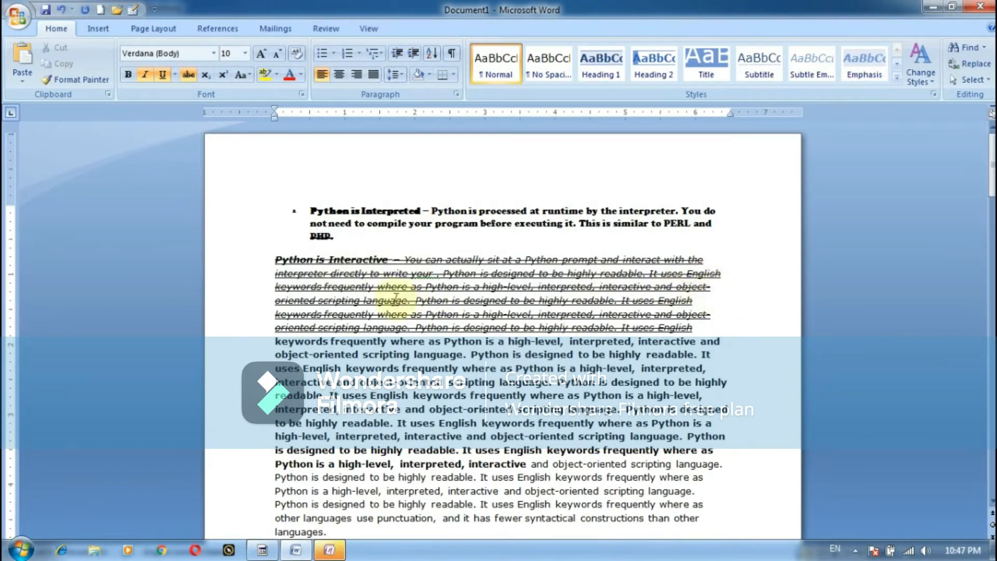
{"action": "left_click_drag", "start_coordinate": [275, 260], "coordinate": [720, 327]}
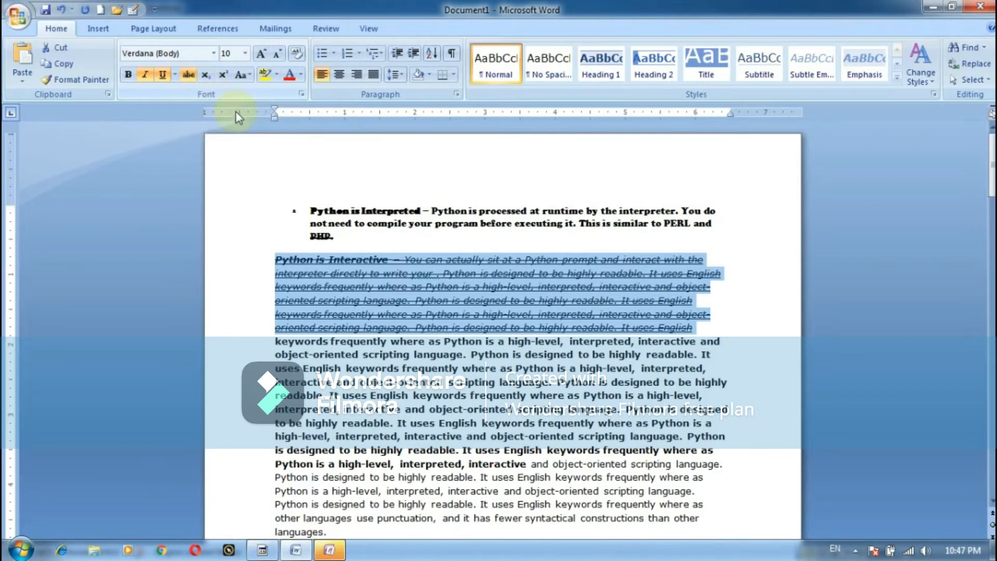
- Replace the text from the "Python is Interpreted" bullet into the fourth struck-through line with blank lines above the remaining paragraph
{"action": "left_click_drag", "start_coordinate": [306, 208], "coordinate": [379, 315]}
{"action": "type", "text": "\\"}
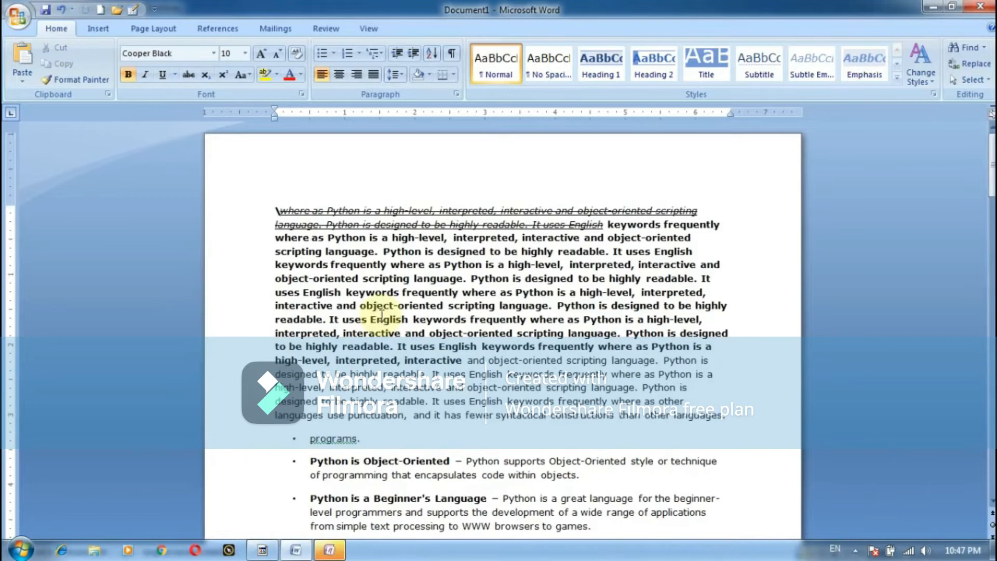
{"action": "key", "text": "Return"}
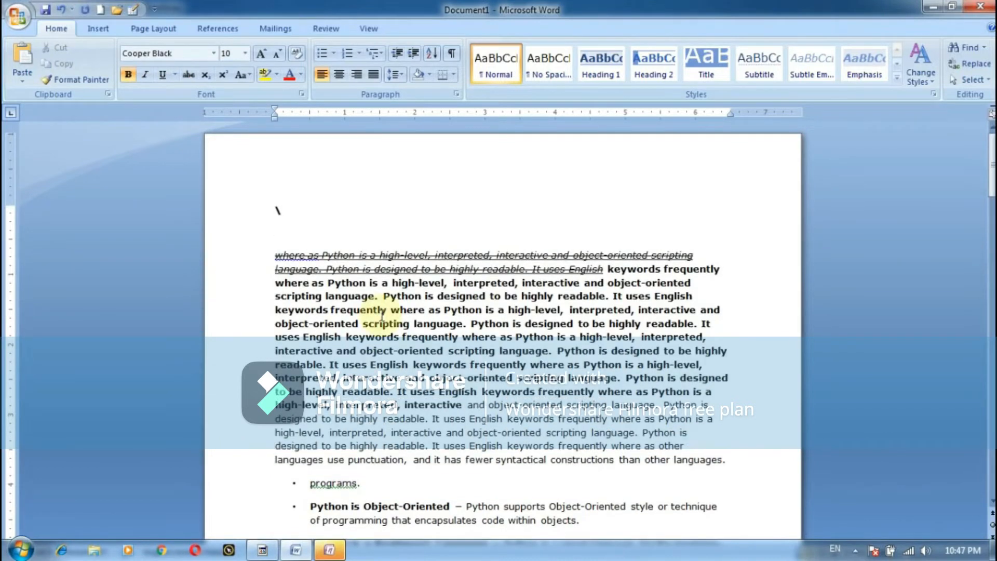
{"action": "type", "text": "tu"}
{"action": "key", "text": "BackSpace"}
{"action": "key", "text": "BackSpace"}
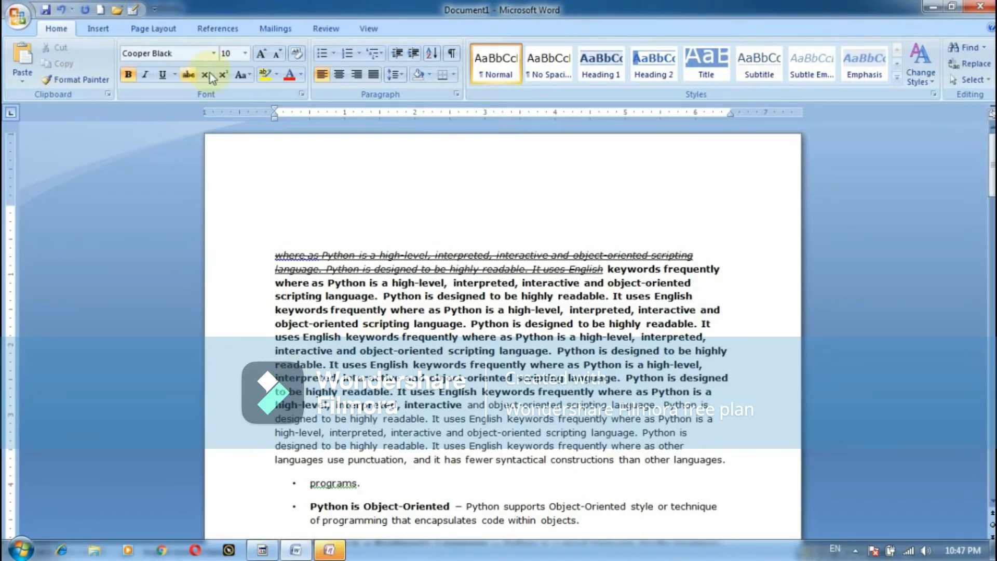
- Set the font on the blank first line to Mangal (Headings CS) and enter the sample text "nfkhfnhmvkh"
{"action": "left_click", "coordinate": [213, 53]}
{"action": "left_click", "coordinate": [195, 124]}
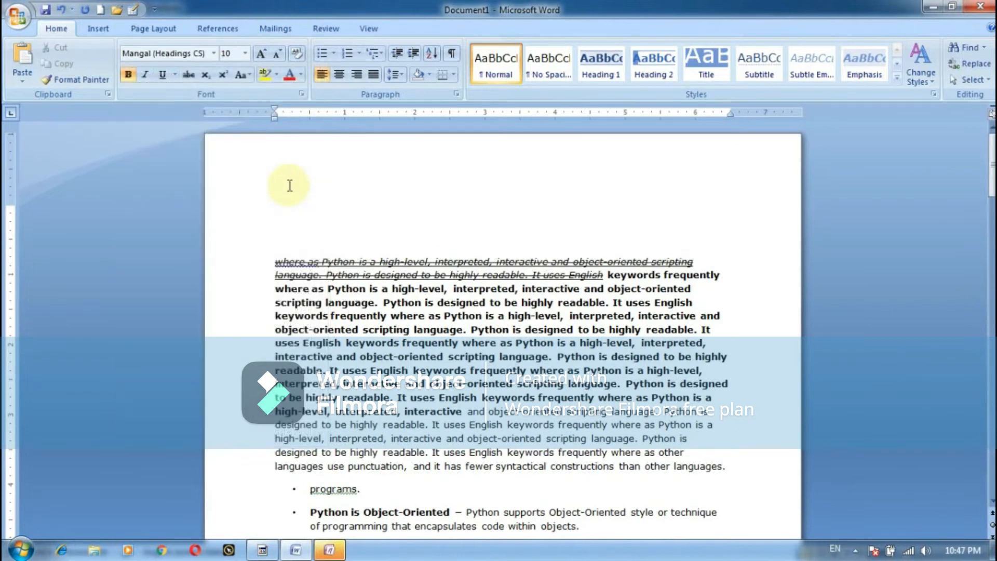
{"action": "type", "text": "nfkhfnhmvkh"}
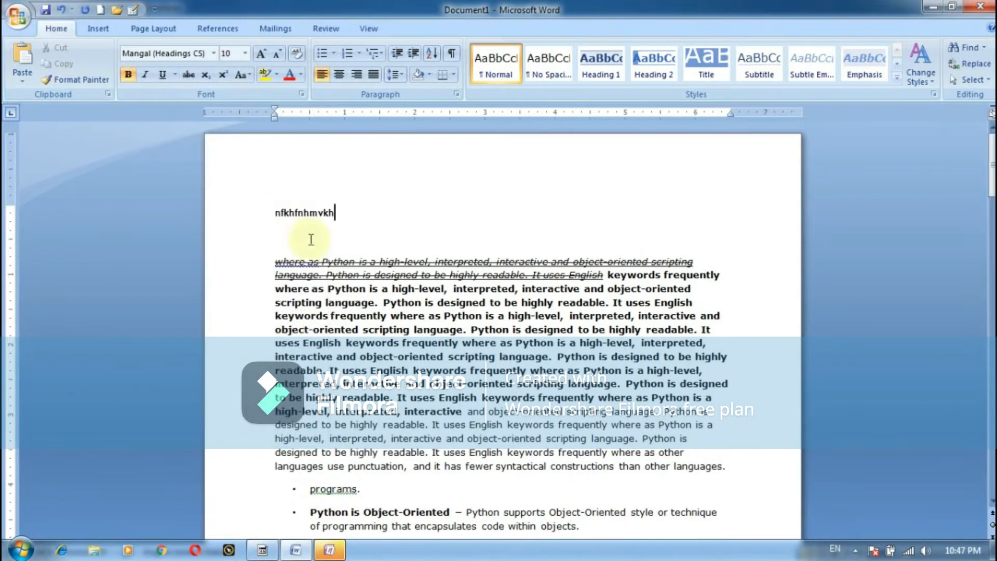
- Replace the sample text on the first line with 62 and format the 2 as subscript
{"action": "left_click_drag", "start_coordinate": [341, 210], "coordinate": [270, 219]}
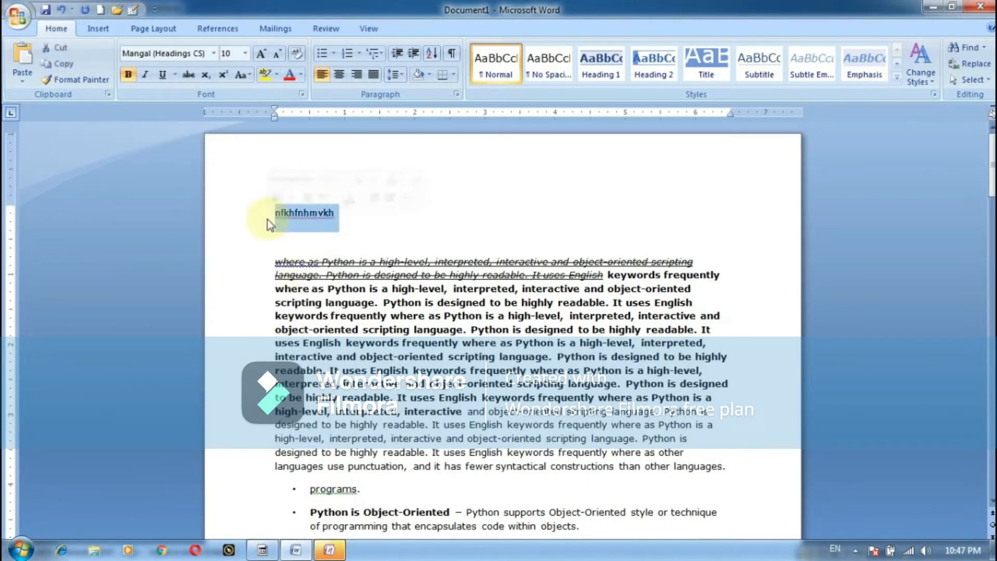
{"action": "type", "text": "6"}
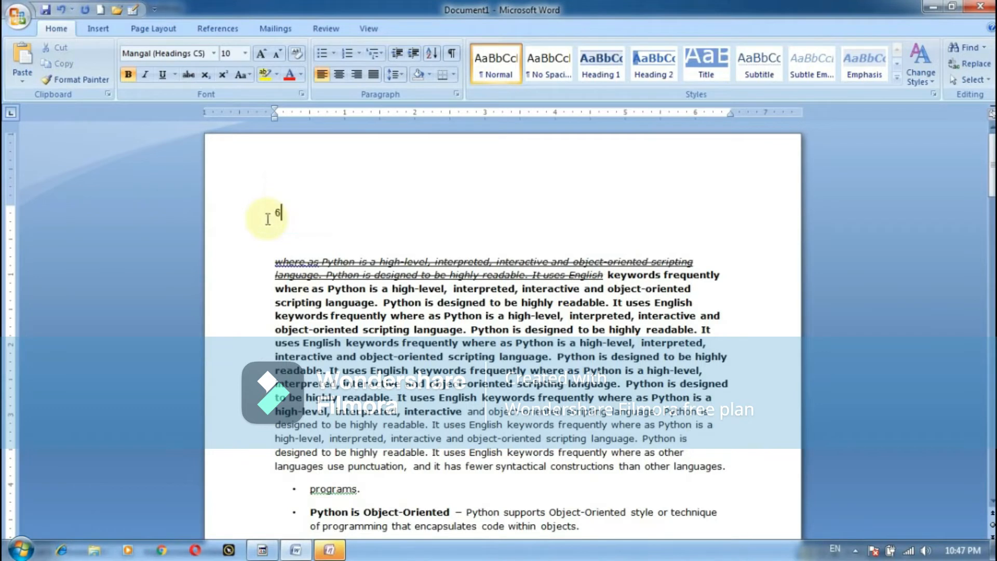
{"action": "left_click", "coordinate": [209, 74]}
{"action": "type", "text": "2"}
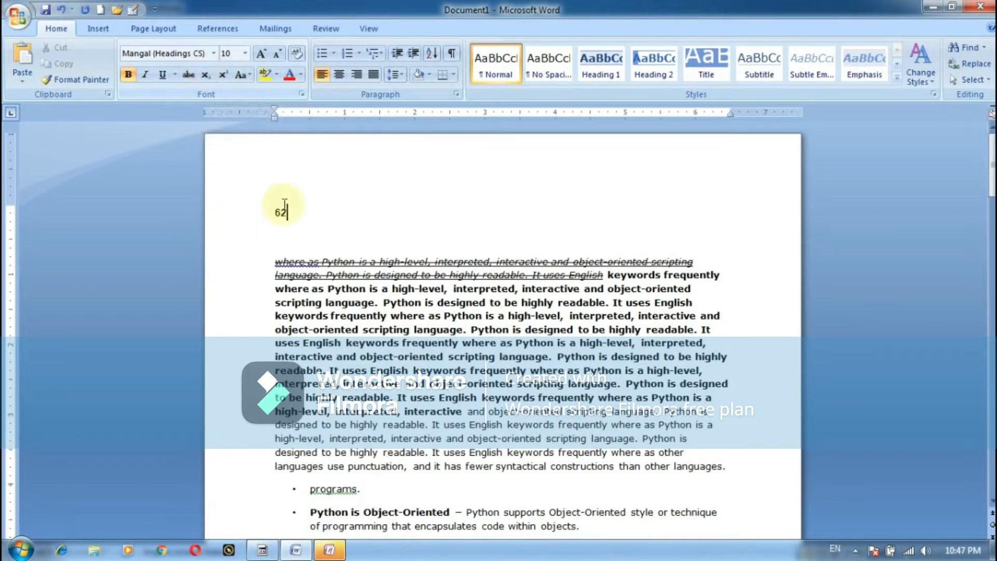
{"action": "left_click_drag", "start_coordinate": [287, 213], "coordinate": [281, 213]}
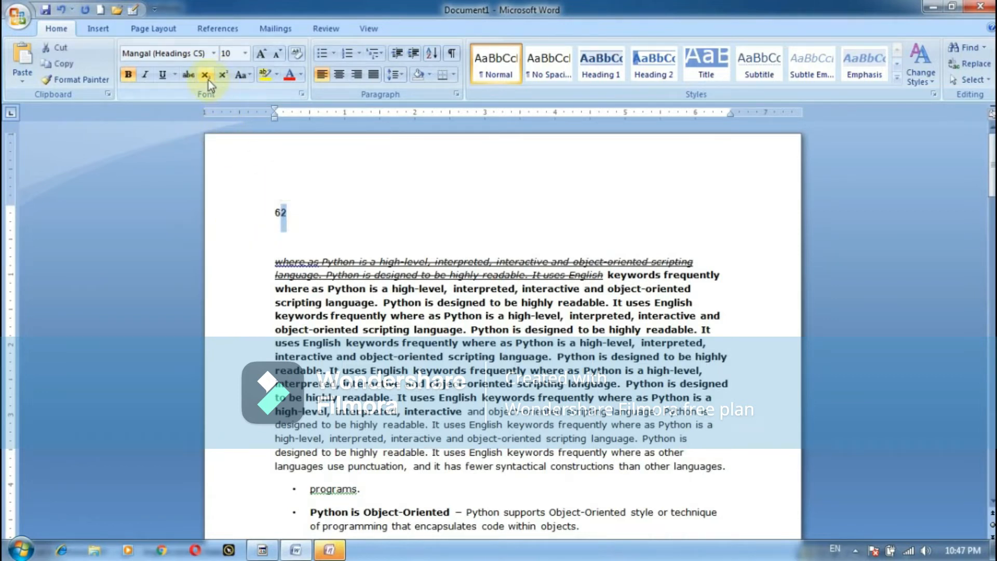
{"action": "left_click", "coordinate": [390, 248]}
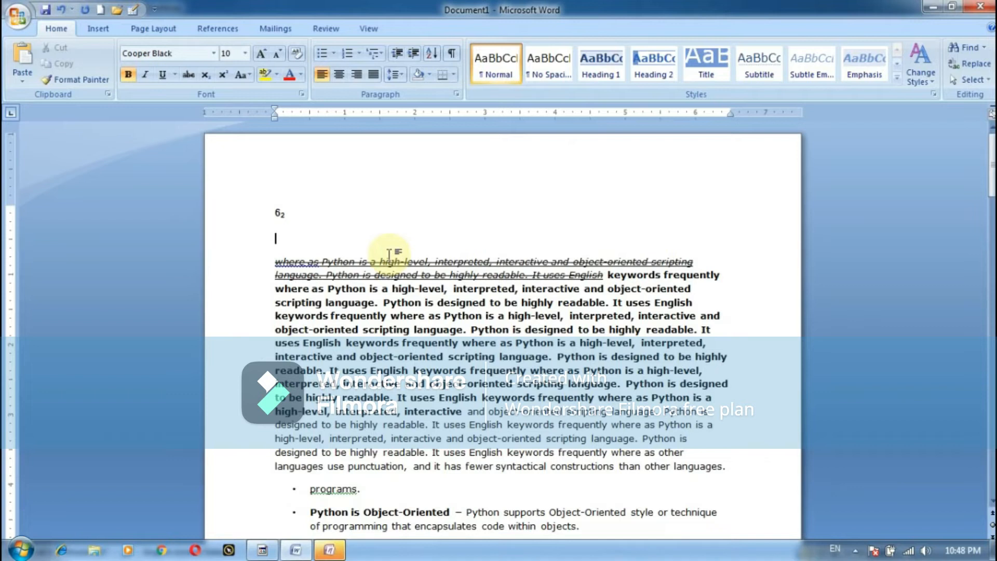
- Change the 2 after the 6 on the first line from subscript to superscript
{"action": "left_click", "coordinate": [283, 214]}
{"action": "left_click", "coordinate": [223, 75]}
{"action": "left_click", "coordinate": [292, 227]}
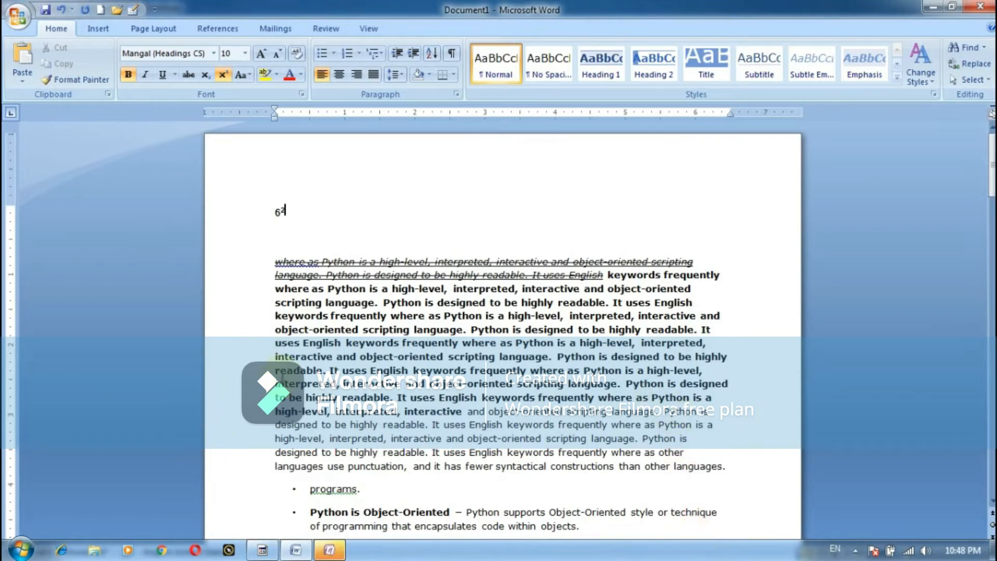
{"action": "left_click", "coordinate": [283, 211]}
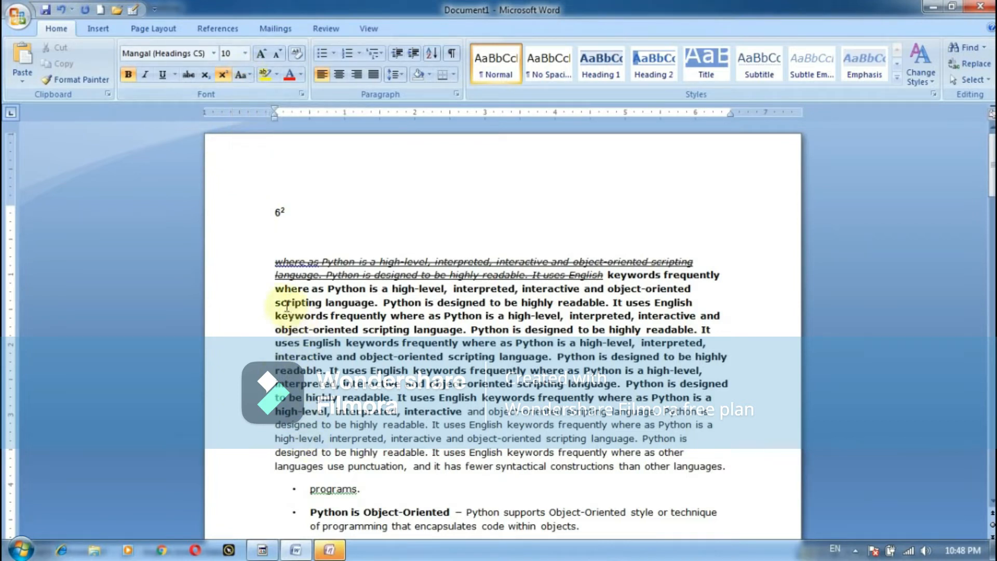
- Remove the strikethrough from the opening lines of the paragraph below the blank line
{"action": "left_click_drag", "start_coordinate": [277, 294], "coordinate": [689, 307]}
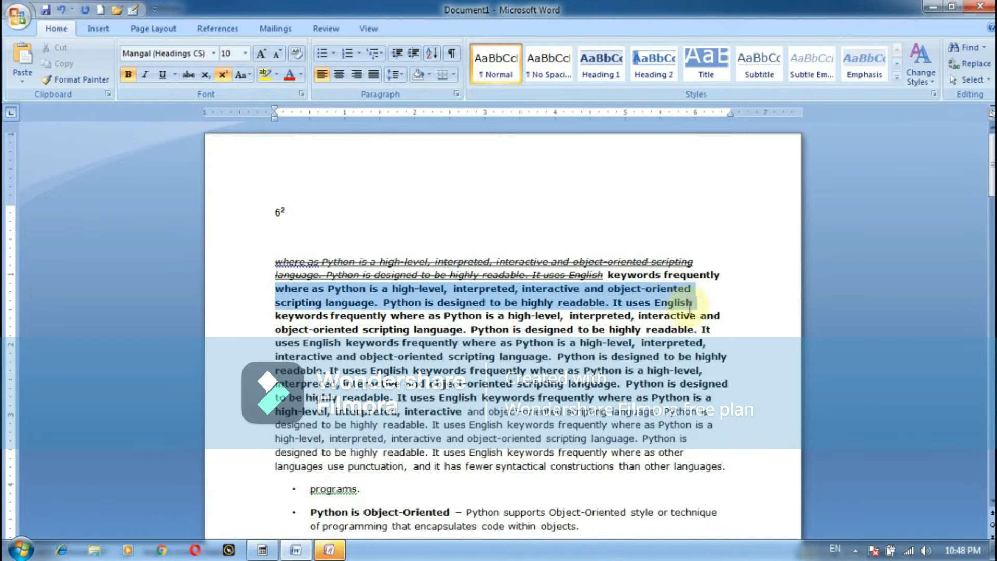
{"action": "left_click_drag", "start_coordinate": [262, 260], "coordinate": [575, 318]}
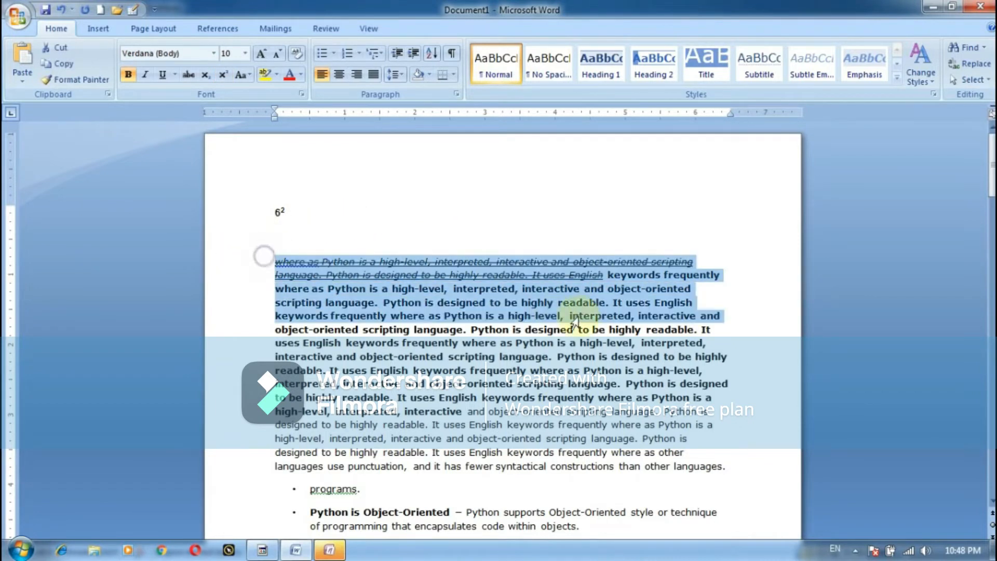
{"action": "left_click", "coordinate": [189, 74]}
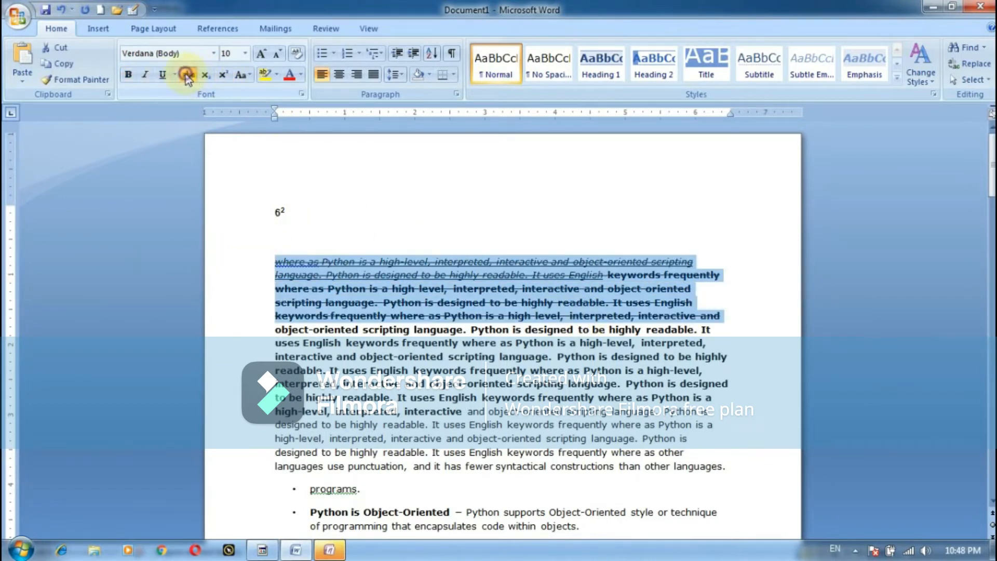
{"action": "left_click", "coordinate": [189, 75]}
{"action": "left_click", "coordinate": [375, 238]}
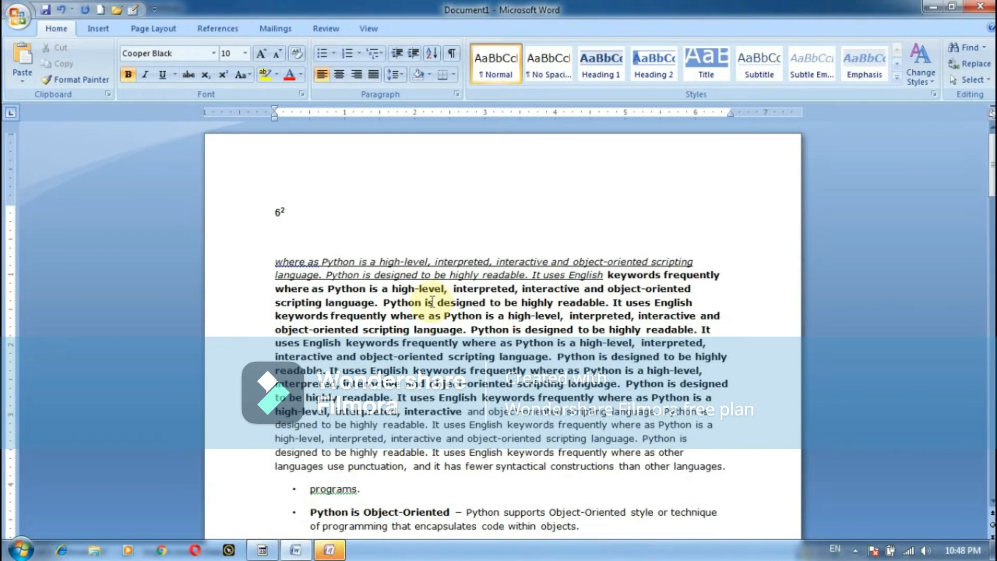
- Select the whole paragraph beginning "where as Python" and change it to Sentence case
{"action": "left_click_drag", "start_coordinate": [276, 240], "coordinate": [611, 306]}
{"action": "left_click_drag", "start_coordinate": [727, 467], "coordinate": [383, 244]}
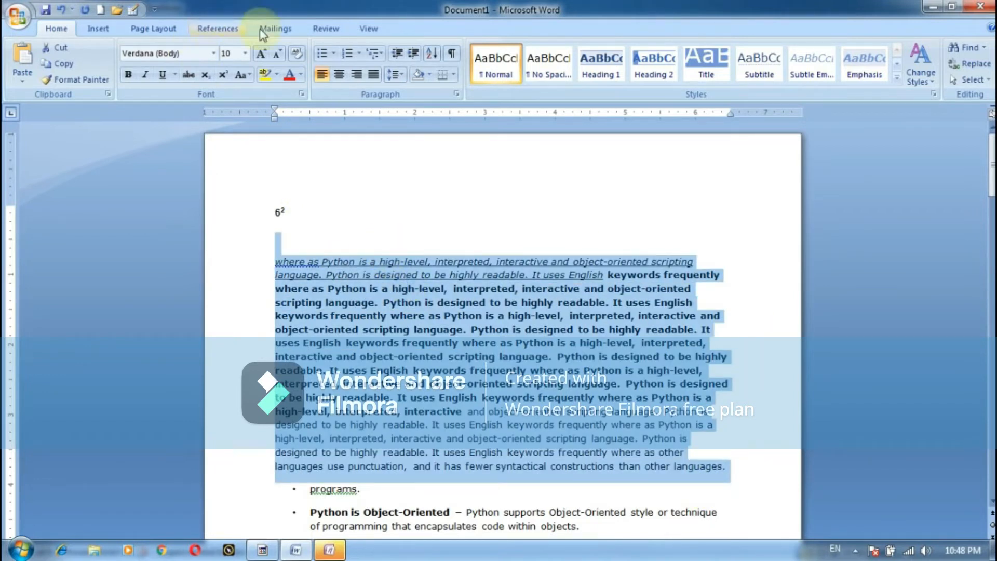
{"action": "left_click", "coordinate": [299, 75]}
{"action": "left_click", "coordinate": [249, 75]}
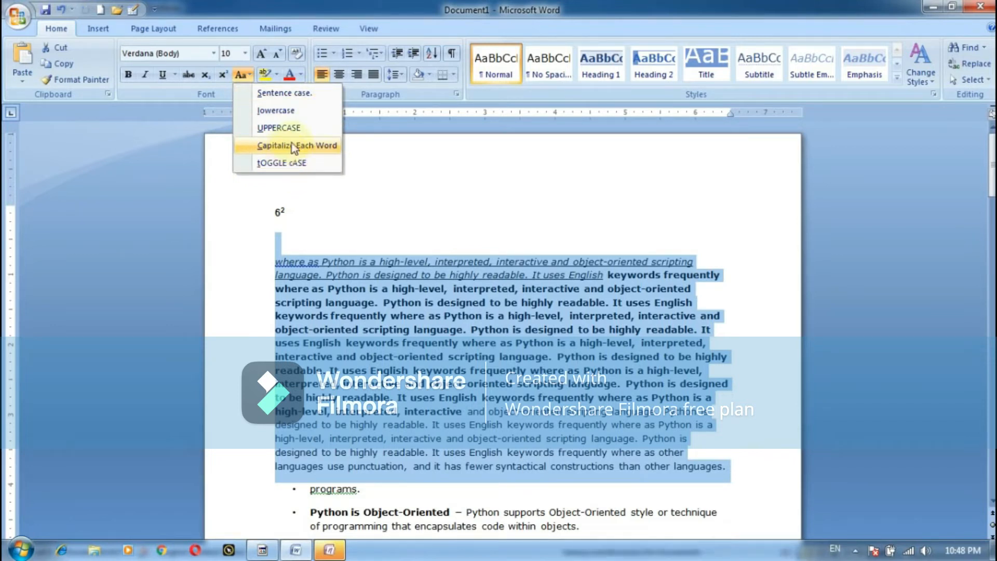
{"action": "left_click", "coordinate": [276, 92]}
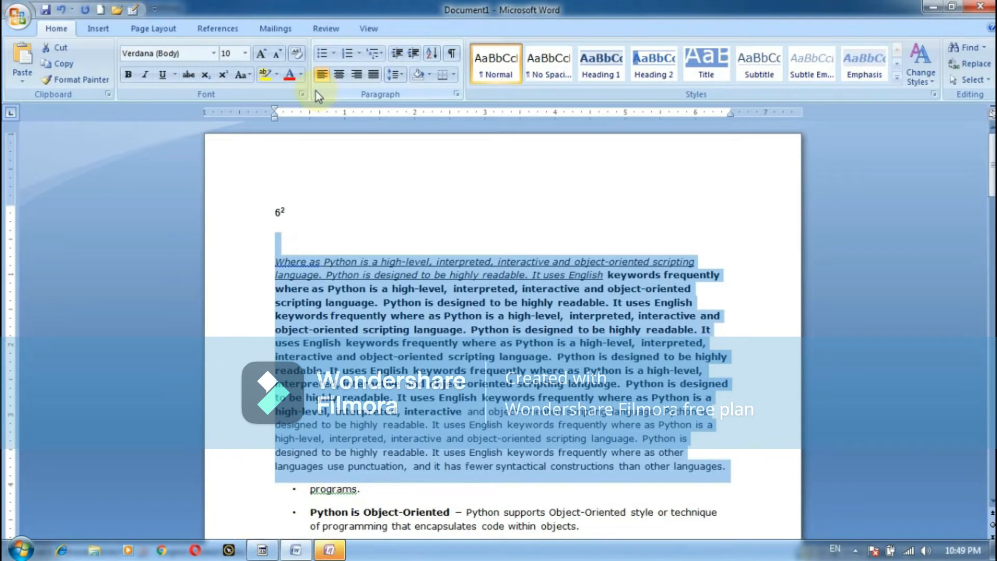
- Change the selected paragraph to lowercase and then to UPPERCASE
{"action": "left_click", "coordinate": [242, 74]}
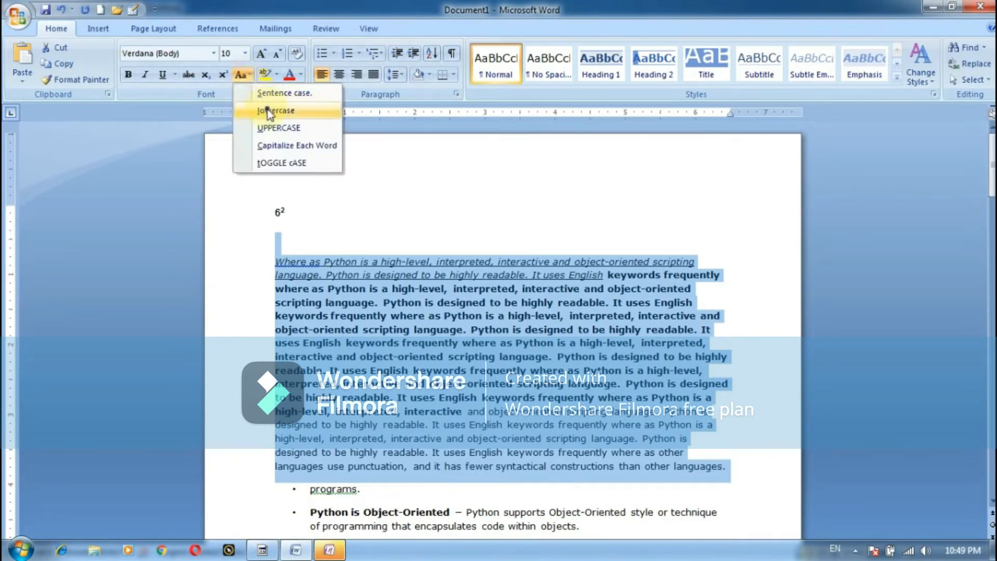
{"action": "left_click", "coordinate": [269, 111]}
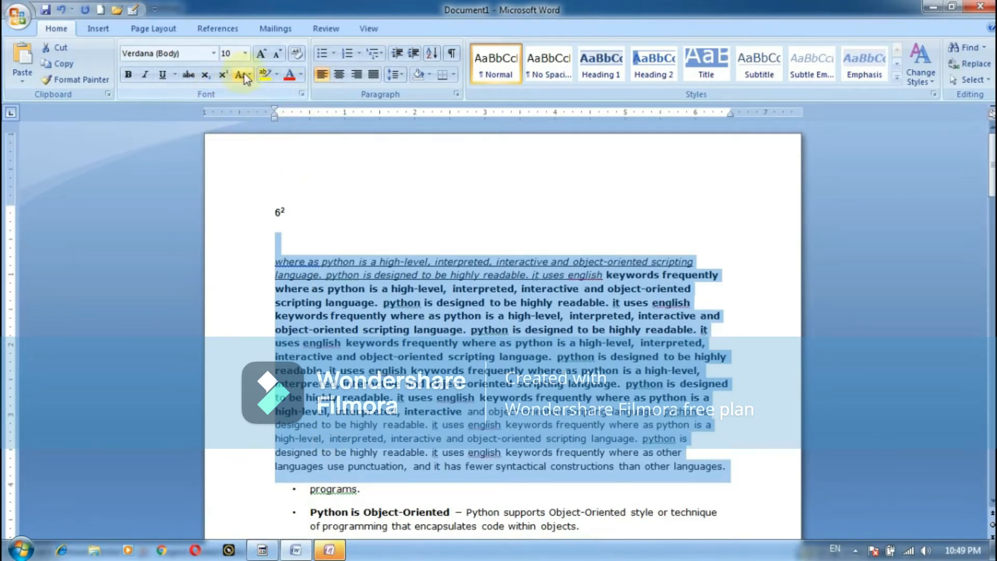
{"action": "left_click", "coordinate": [242, 75]}
{"action": "left_click", "coordinate": [269, 125]}
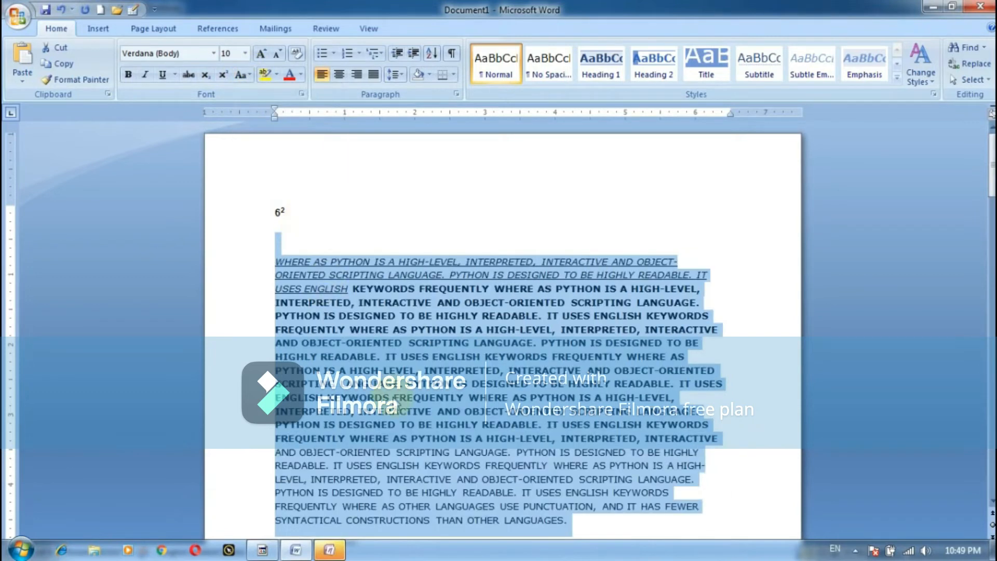
- Try applying Capitalize Each Word and Sentence case to the uppercase paragraph
{"action": "left_click", "coordinate": [242, 74]}
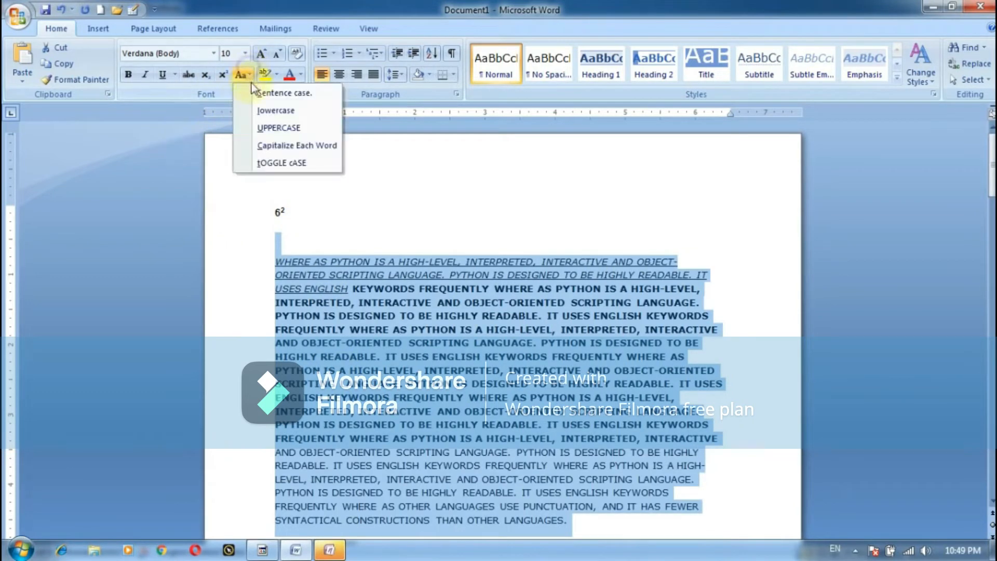
{"action": "left_click", "coordinate": [261, 146]}
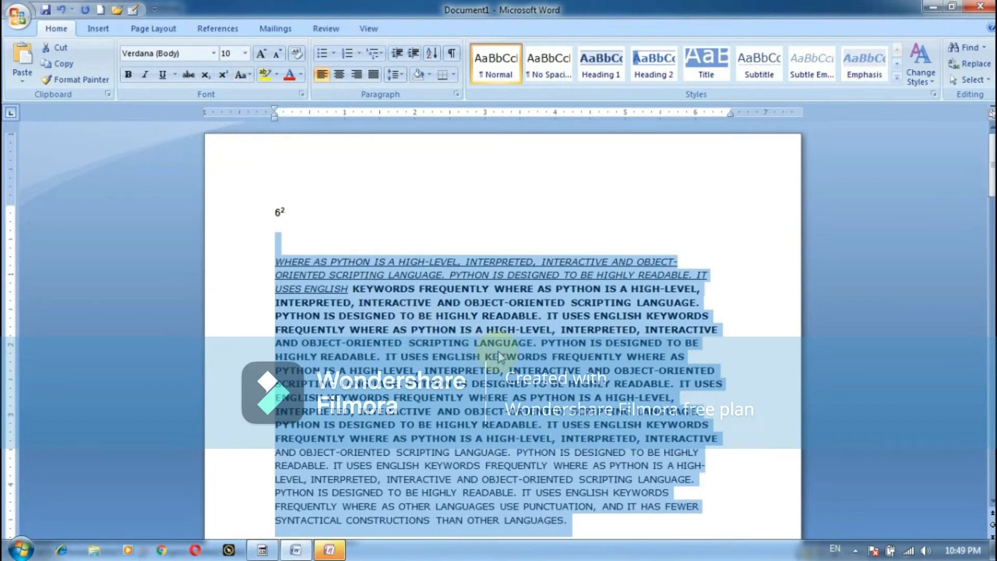
{"action": "left_click", "coordinate": [243, 75]}
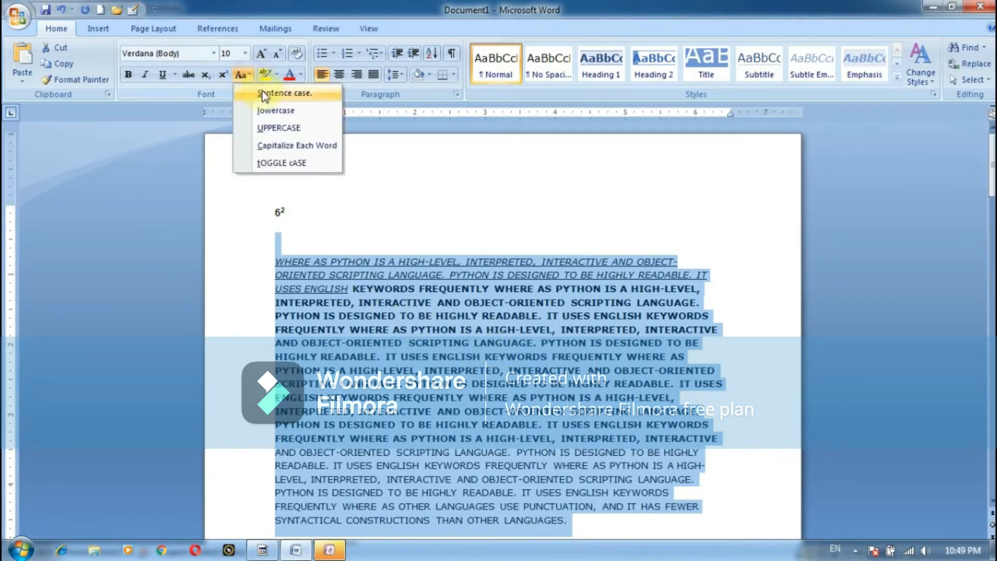
{"action": "left_click", "coordinate": [263, 93]}
- Change the selected paragraph to lowercase and apply Capitalize Each Word to it
{"action": "left_click", "coordinate": [242, 75]}
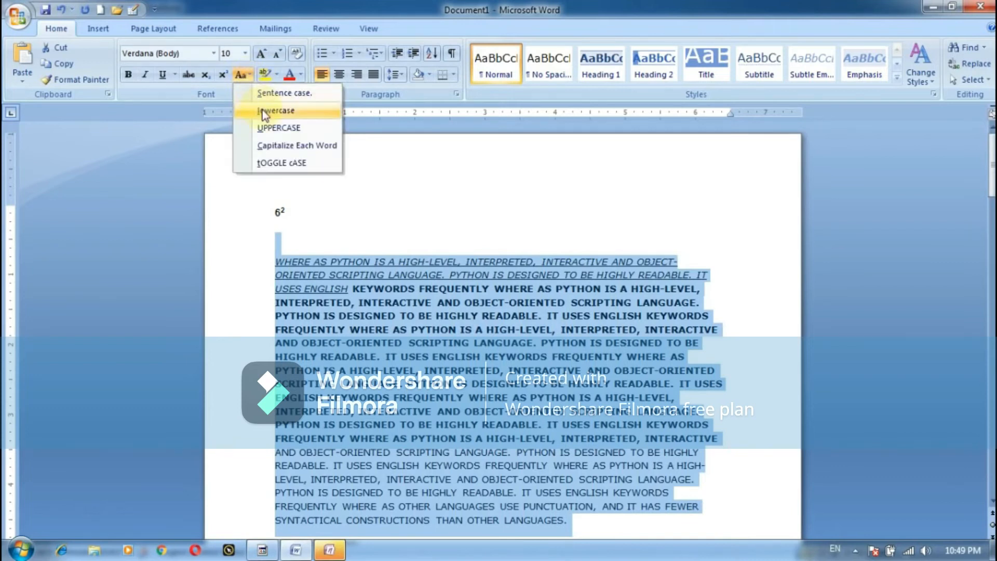
{"action": "left_click", "coordinate": [263, 111]}
{"action": "left_click", "coordinate": [242, 74]}
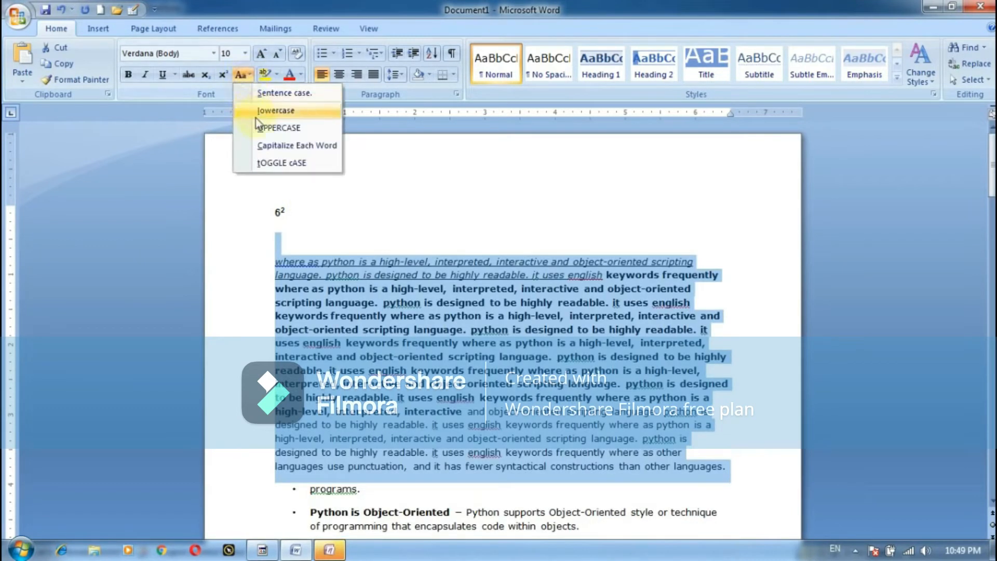
{"action": "left_click", "coordinate": [265, 146]}
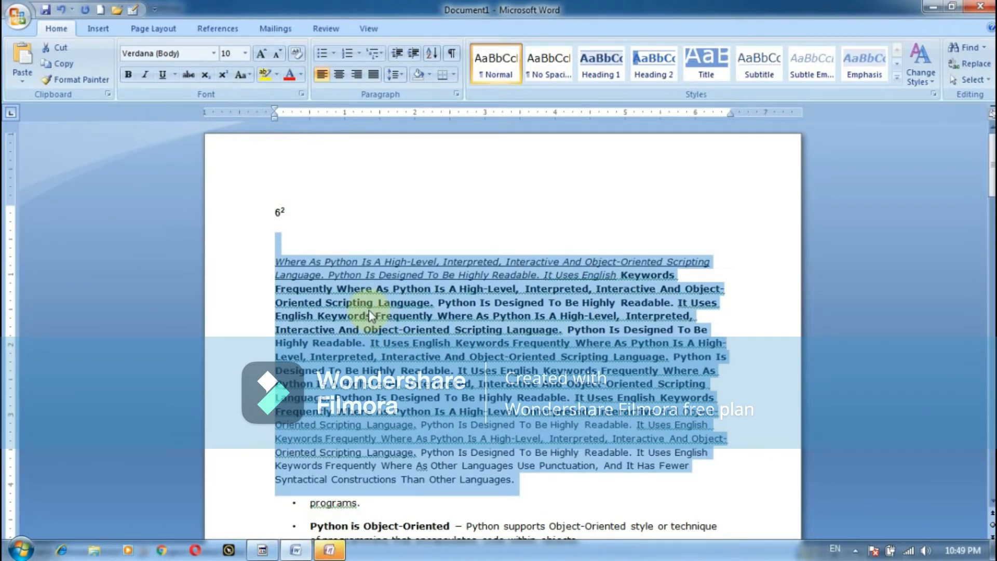
- Apply tOGGLE cASE to the selected paragraph
{"action": "left_click", "coordinate": [242, 75]}
{"action": "left_click", "coordinate": [275, 163]}
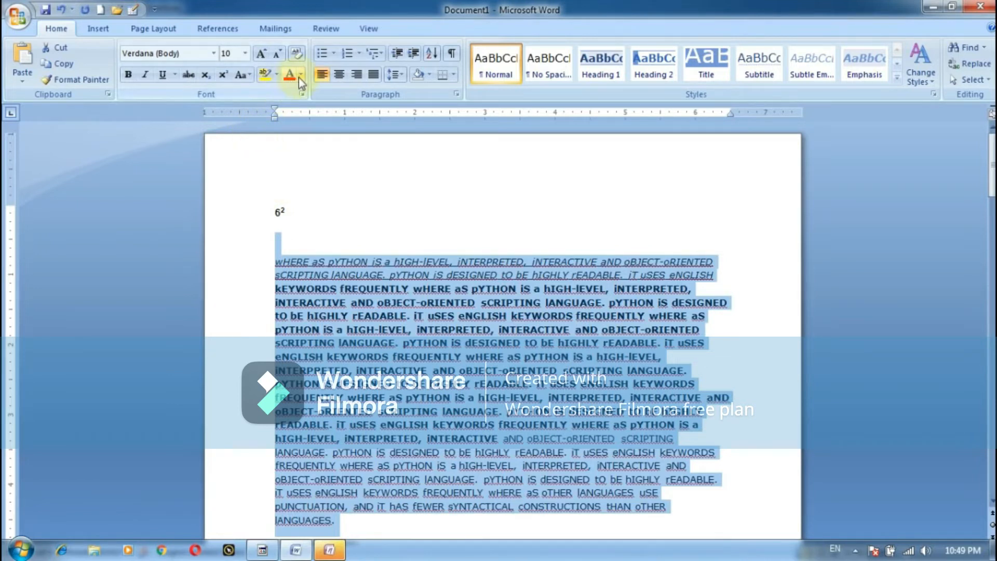
- Enlarge the italic, underlined opening lines of the paragraph to font size 36
{"action": "left_click", "coordinate": [246, 53]}
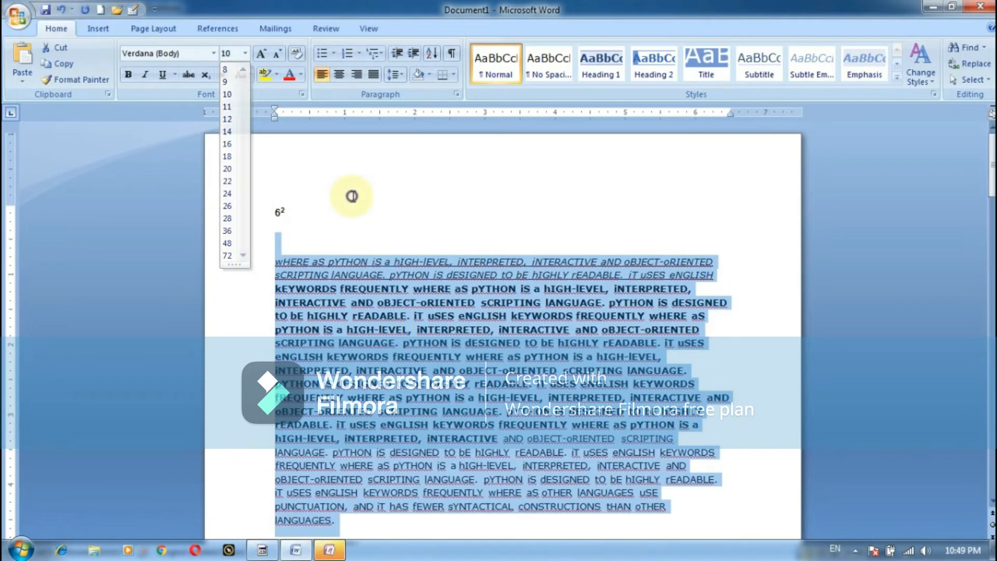
{"action": "left_click", "coordinate": [351, 197]}
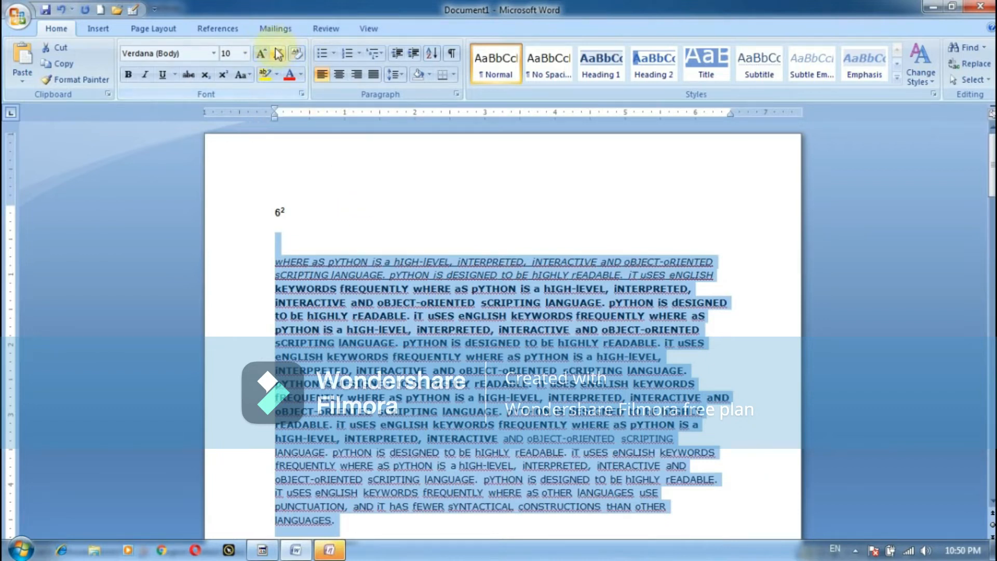
{"action": "left_click_drag", "start_coordinate": [276, 262], "coordinate": [707, 272]}
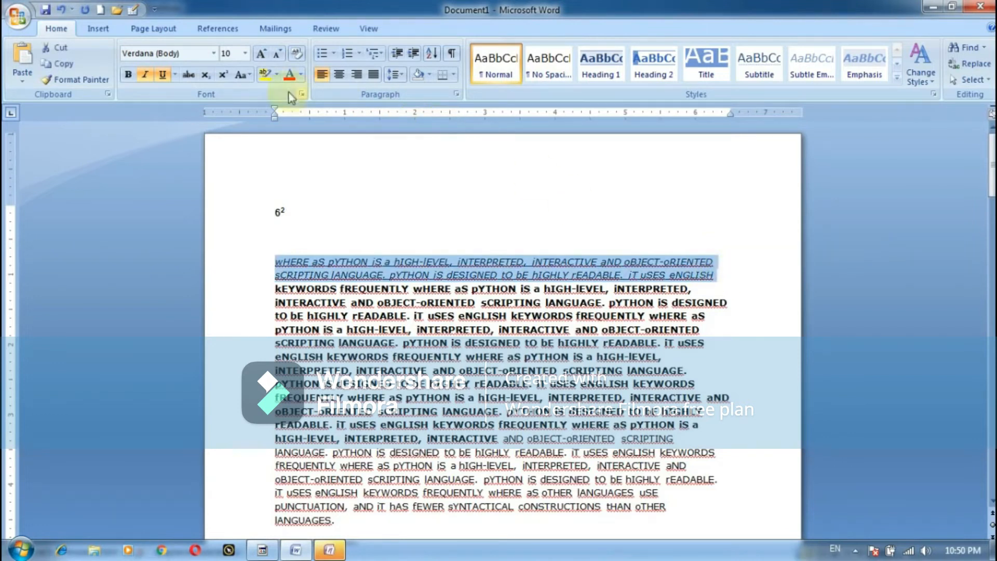
{"action": "left_click", "coordinate": [262, 54]}
{"action": "left_click", "coordinate": [262, 54]}
{"action": "left_click", "coordinate": [262, 54]}
{"action": "left_click", "coordinate": [262, 53]}
{"action": "left_click", "coordinate": [260, 53]}
{"action": "left_click", "coordinate": [261, 53]}
{"action": "left_click", "coordinate": [260, 52]}
{"action": "left_click", "coordinate": [261, 52]}
{"action": "left_click", "coordinate": [260, 53]}
{"action": "left_click", "coordinate": [261, 53]}
{"action": "left_click", "coordinate": [261, 53]}
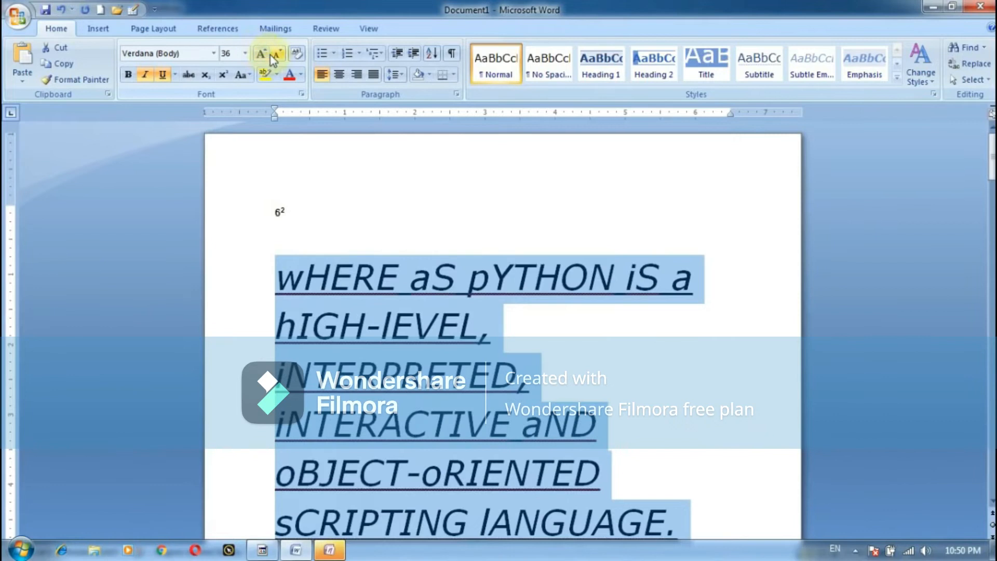
- Shrink the italic, underlined opening lines step by step to font size 10
{"action": "left_click", "coordinate": [274, 57]}
{"action": "left_click", "coordinate": [274, 57]}
{"action": "left_click", "coordinate": [274, 57]}
{"action": "left_click", "coordinate": [275, 58]}
{"action": "left_click", "coordinate": [275, 58]}
{"action": "left_click", "coordinate": [276, 58]}
{"action": "left_click", "coordinate": [276, 58]}
{"action": "left_click", "coordinate": [277, 59]}
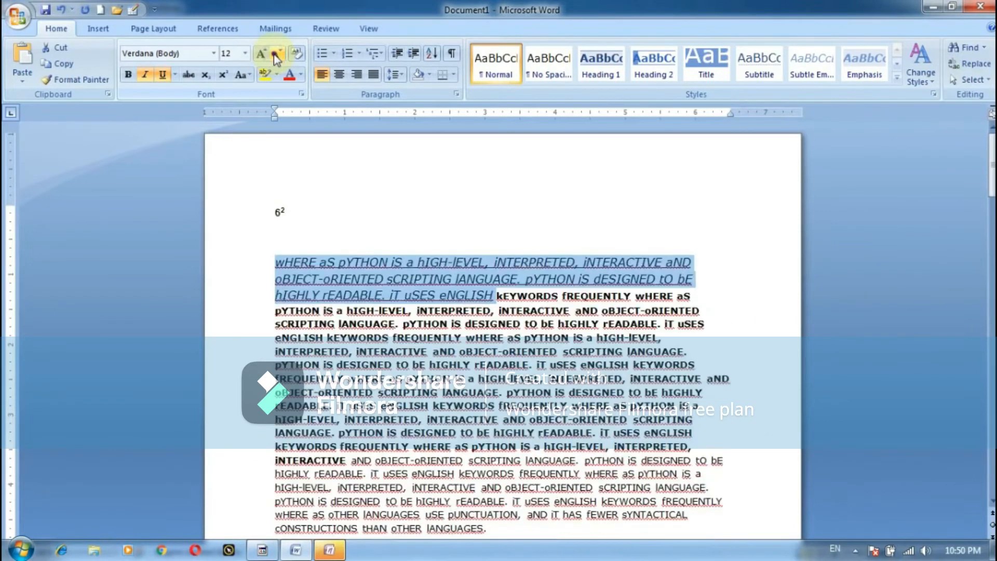
{"action": "left_click", "coordinate": [277, 59]}
{"action": "left_click", "coordinate": [277, 58]}
{"action": "left_click", "coordinate": [445, 264]}
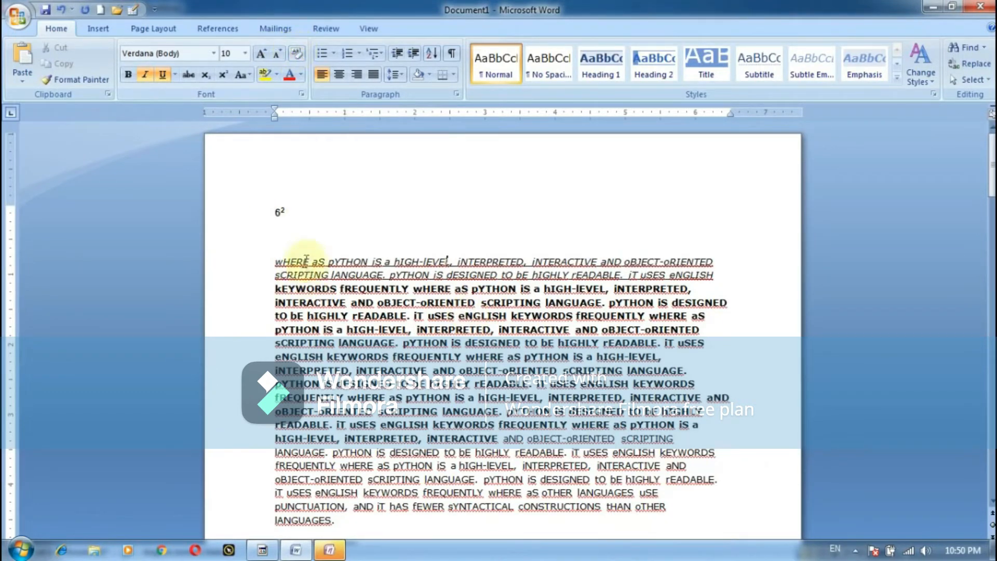
- Clear all formatting from the paragraph's opening lines and from its remaining bold text
{"action": "left_click_drag", "start_coordinate": [275, 259], "coordinate": [817, 329]}
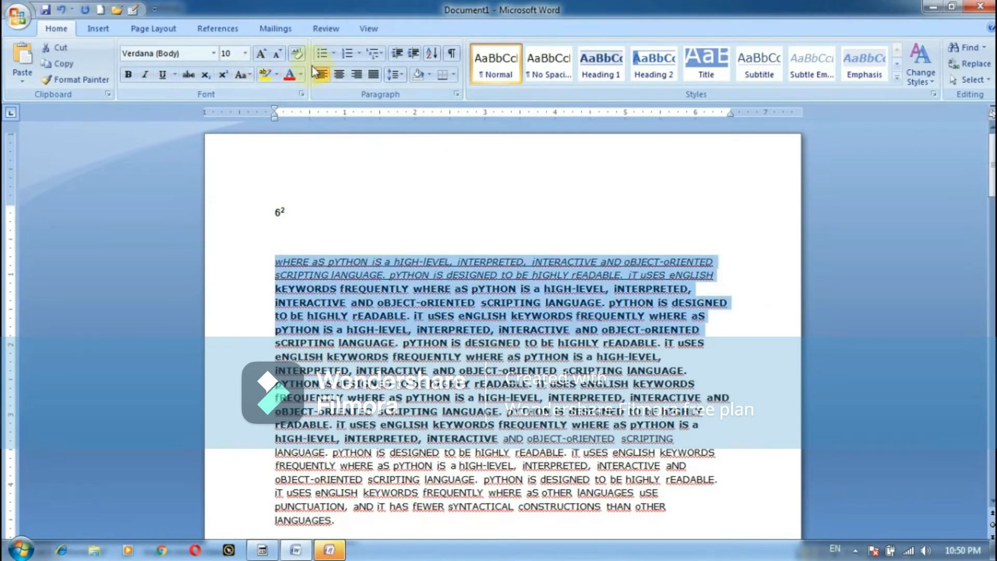
{"action": "left_click", "coordinate": [297, 53]}
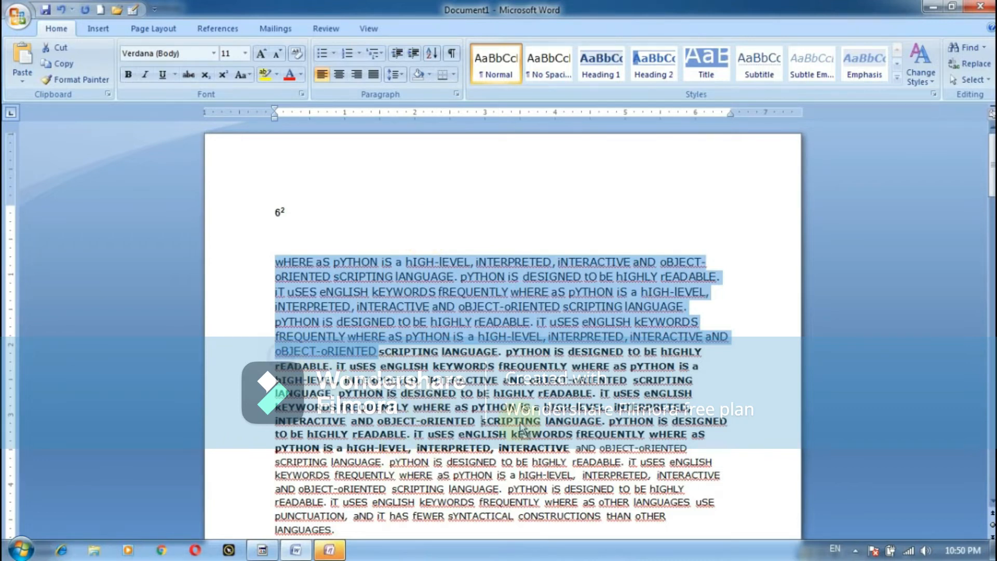
{"action": "left_click_drag", "start_coordinate": [521, 429], "coordinate": [555, 425]}
{"action": "left_click", "coordinate": [521, 363]}
{"action": "left_click_drag", "start_coordinate": [276, 254], "coordinate": [754, 332]}
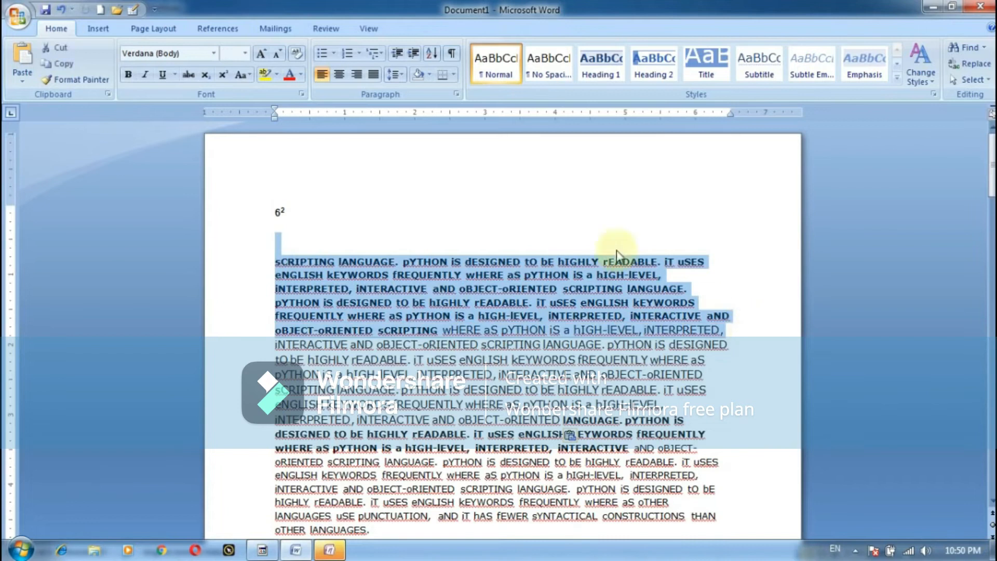
{"action": "left_click", "coordinate": [295, 54]}
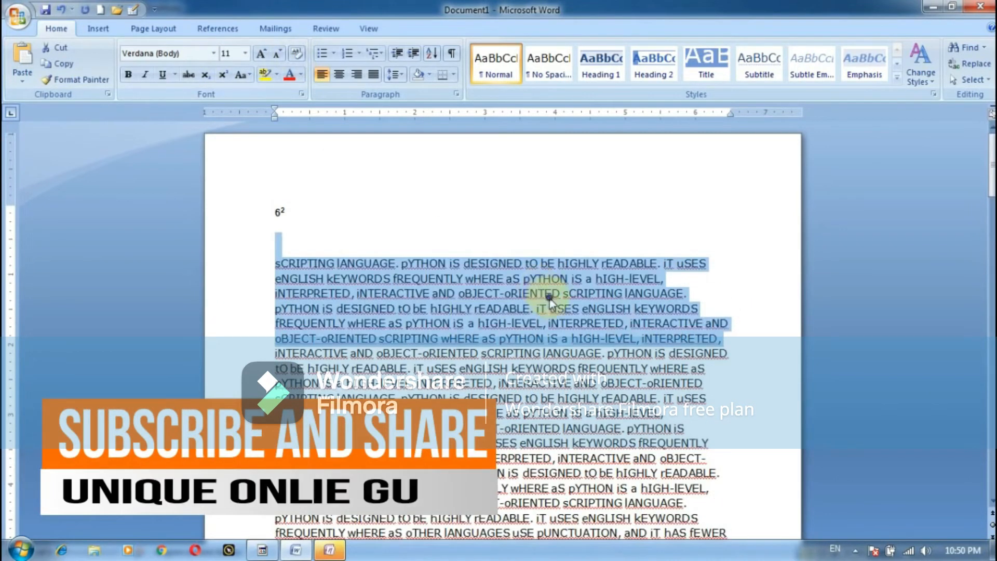
- Apply the four-diamond bullet to the long paragraph below the superscript example
{"action": "left_click", "coordinate": [549, 299]}
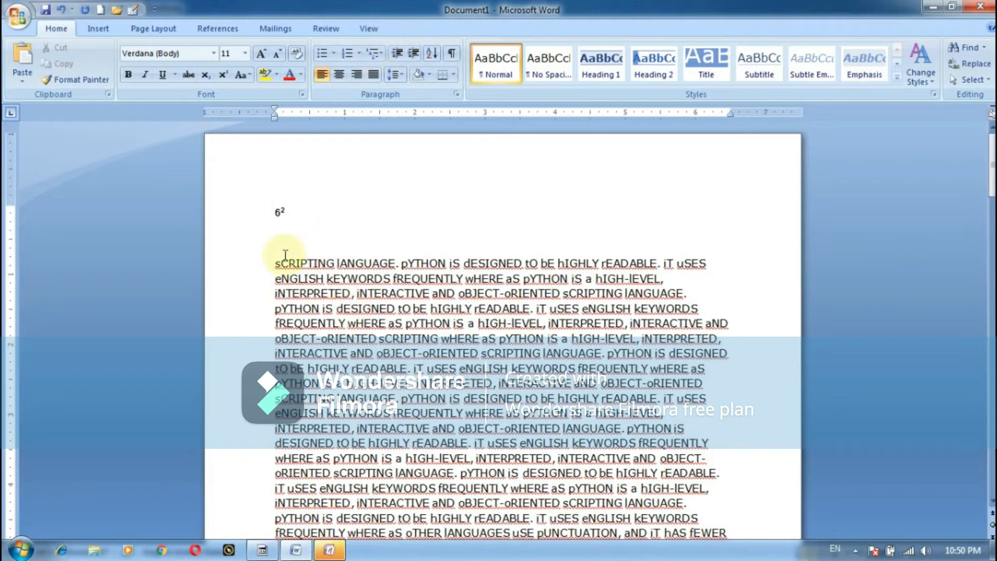
{"action": "left_click", "coordinate": [333, 53]}
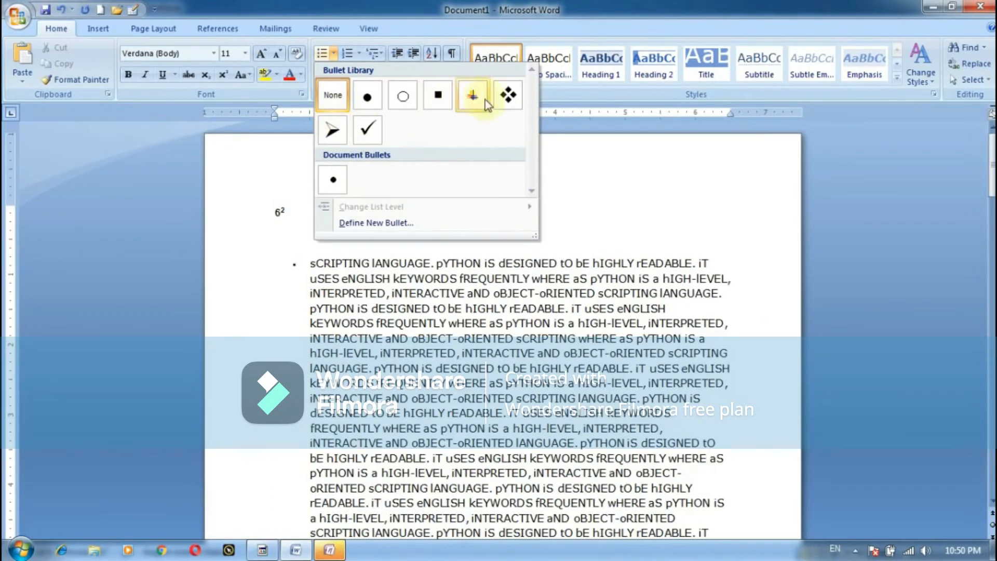
{"action": "left_click", "coordinate": [507, 95]}
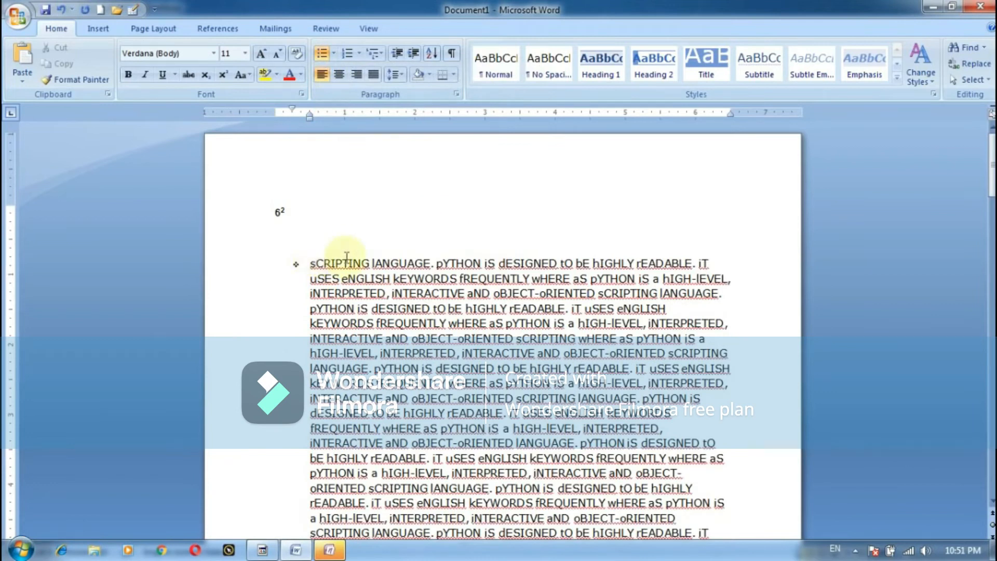
- Split the bulleted paragraph after "hIGHLY rEADABLE." and add eight empty bulleted lines between the two parts
{"action": "left_click", "coordinate": [696, 263]}
{"action": "key", "text": "Return"}
{"action": "key", "text": "Return"}
{"action": "key", "text": "Return"}
{"action": "key", "text": "Return"}
{"action": "key", "text": "Return"}
{"action": "key", "text": "Return"}
{"action": "key", "text": "Return"}
{"action": "key", "text": "Return"}
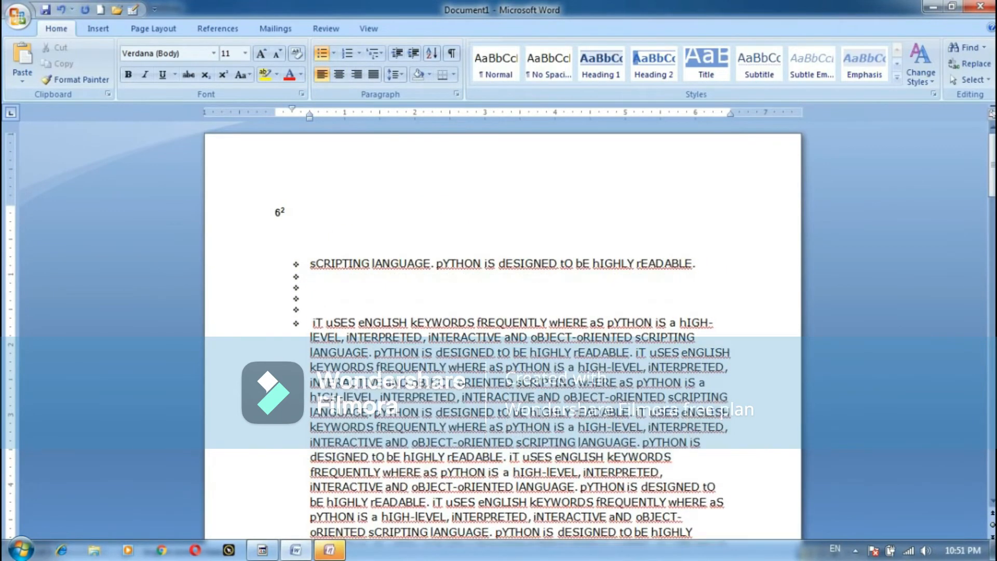
{"action": "key", "text": "Return"}
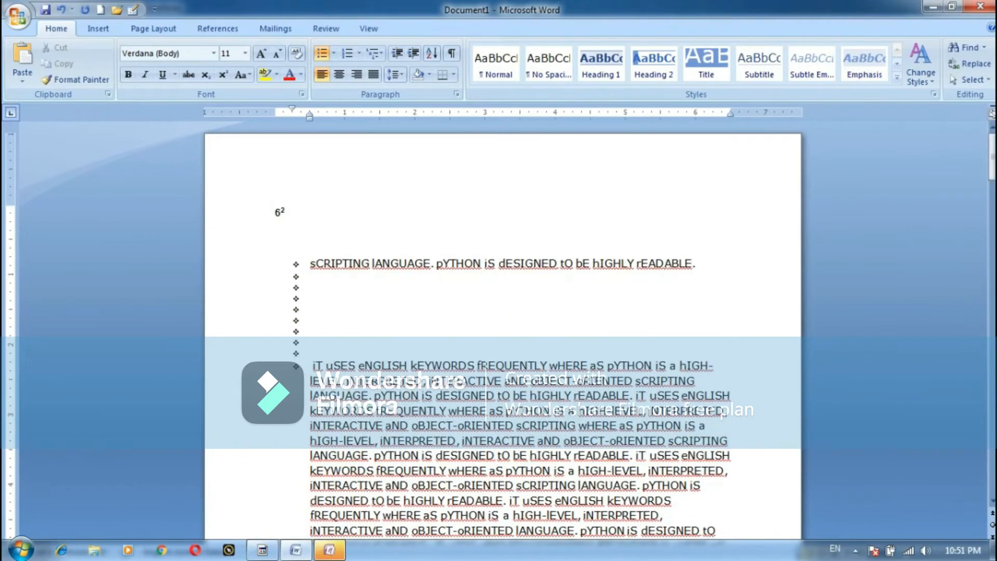
{"action": "left_click", "coordinate": [335, 54]}
{"action": "left_click", "coordinate": [689, 210]}
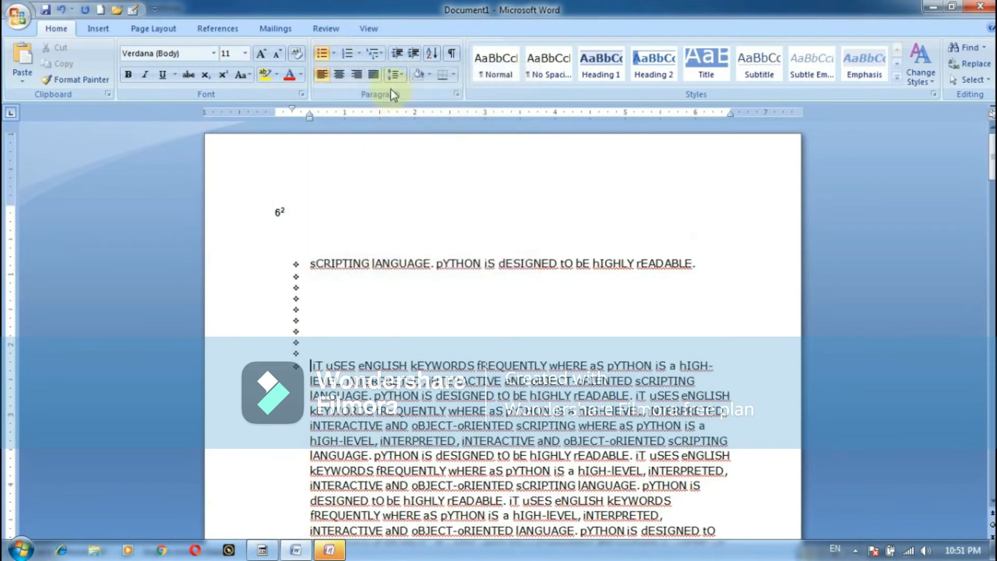
- Change the first bulleted sentence and the empty lines beneath it to a), b), c) numbering
{"action": "left_click", "coordinate": [359, 53]}
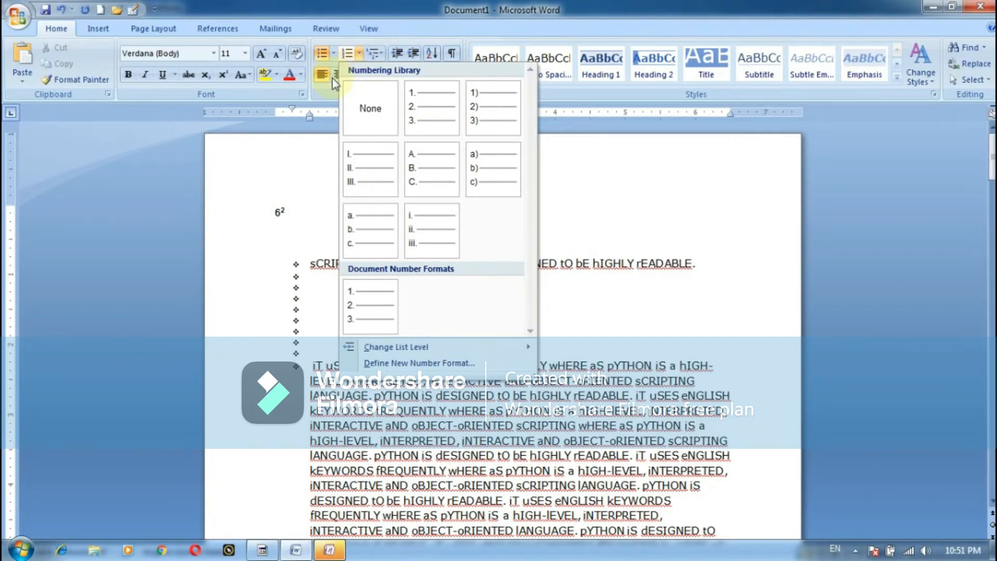
{"action": "left_click", "coordinate": [285, 258]}
{"action": "left_click_drag", "start_coordinate": [286, 263], "coordinate": [314, 352]}
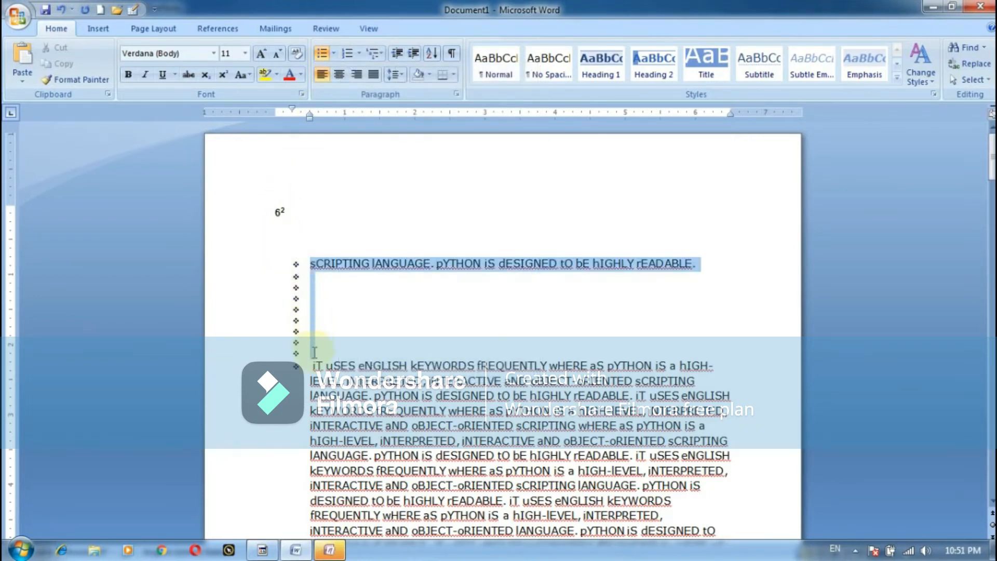
{"action": "left_click", "coordinate": [359, 54]}
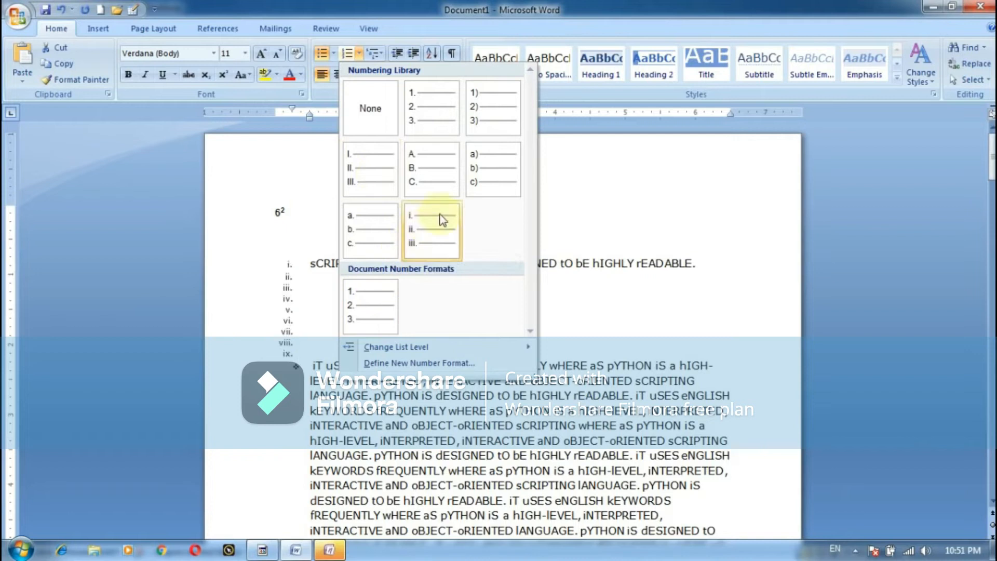
{"action": "left_click", "coordinate": [477, 169]}
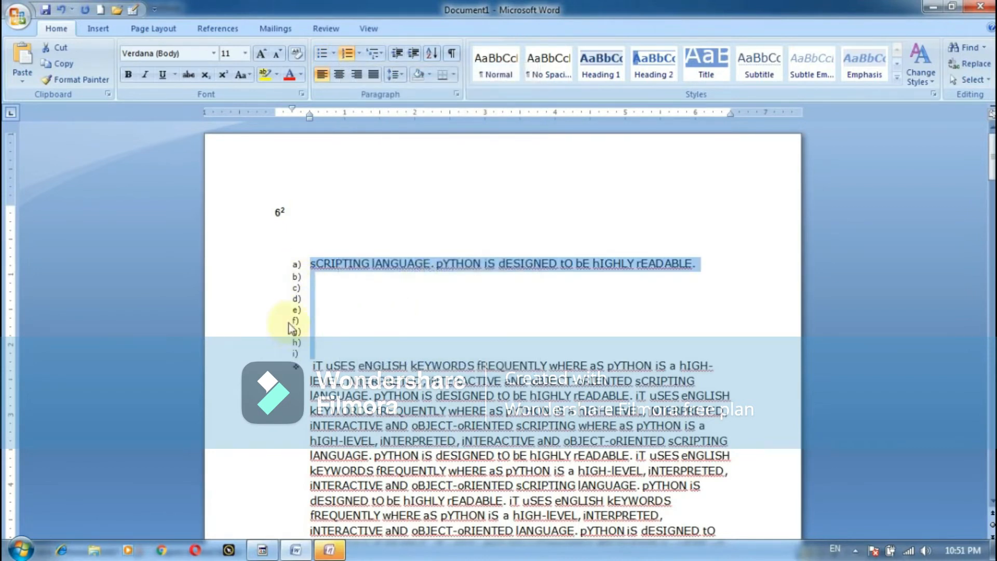
- Apply the Article / Section heading multilevel list style to the lettered lines
{"action": "left_click", "coordinate": [382, 54]}
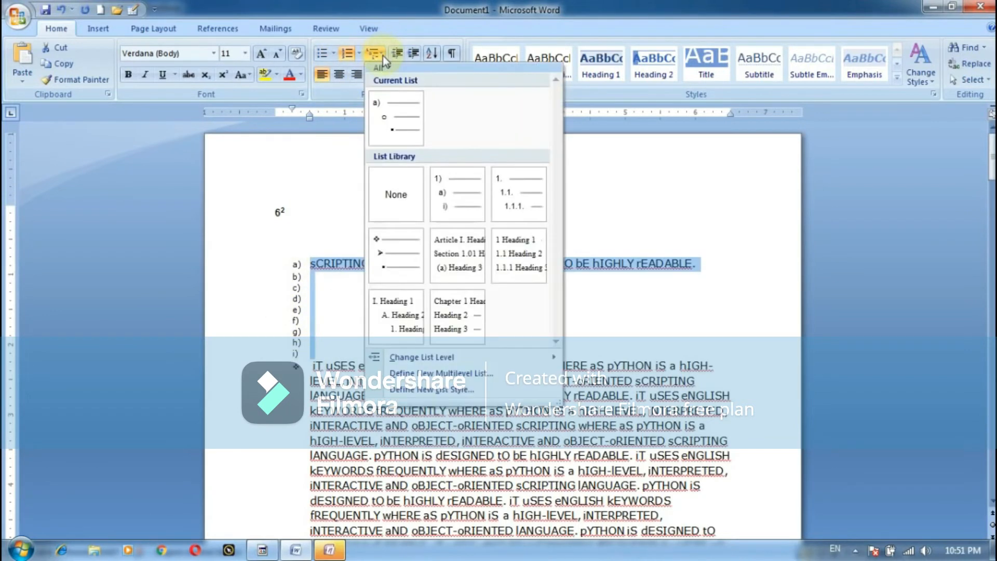
{"action": "left_click", "coordinate": [218, 216]}
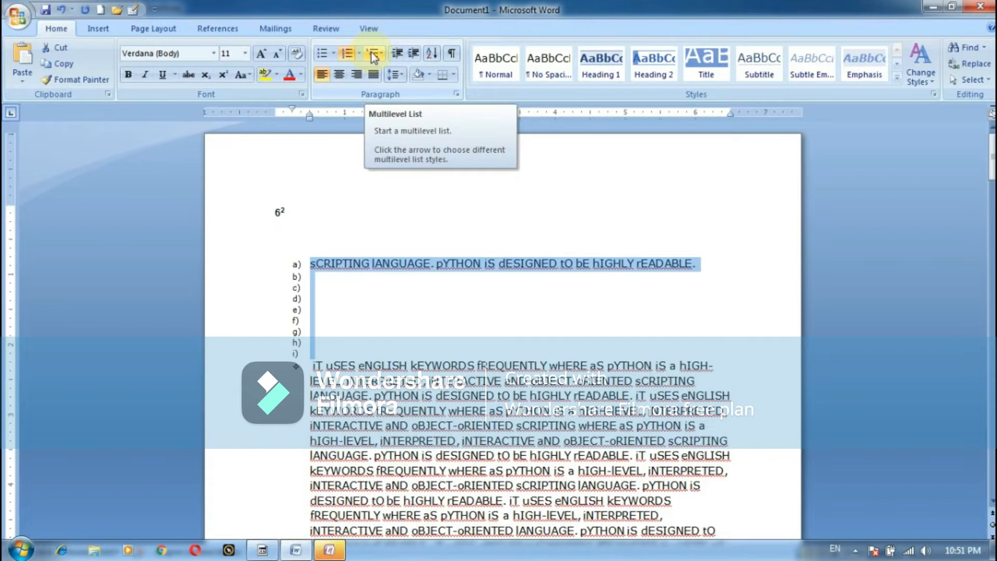
{"action": "left_click", "coordinate": [381, 54]}
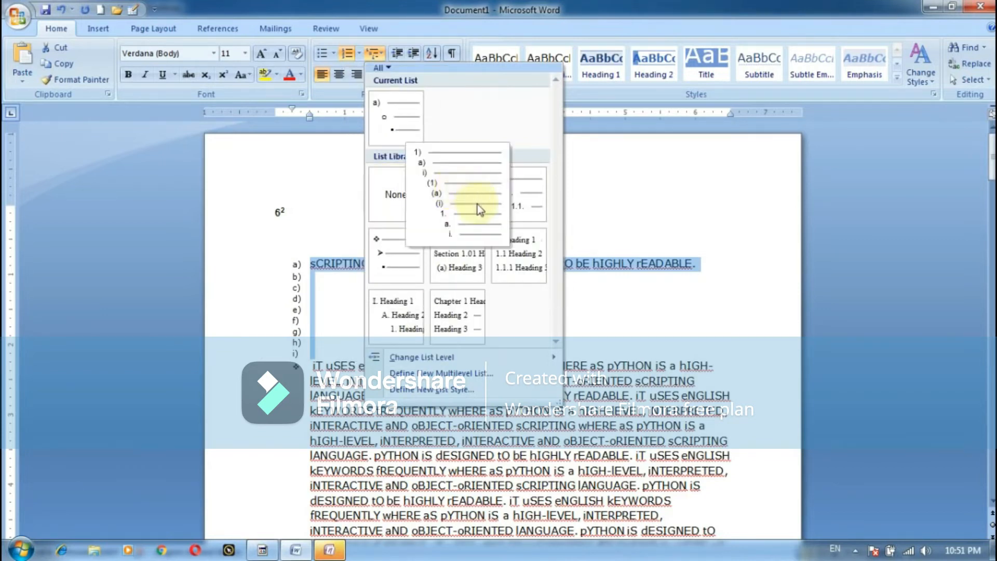
{"action": "left_click", "coordinate": [444, 276]}
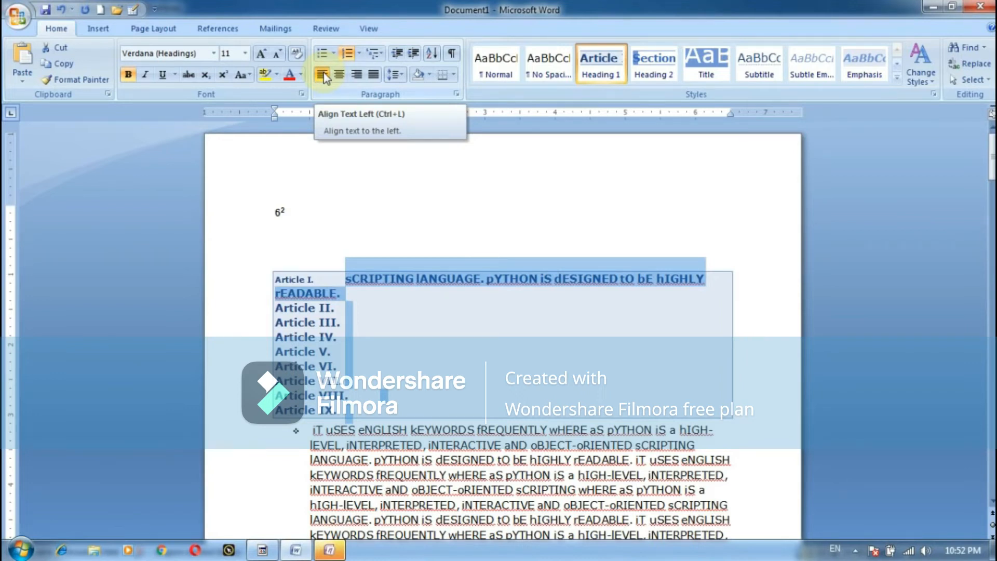
- Delete the lines numbered Article I to Article IX
{"action": "left_click", "coordinate": [532, 475]}
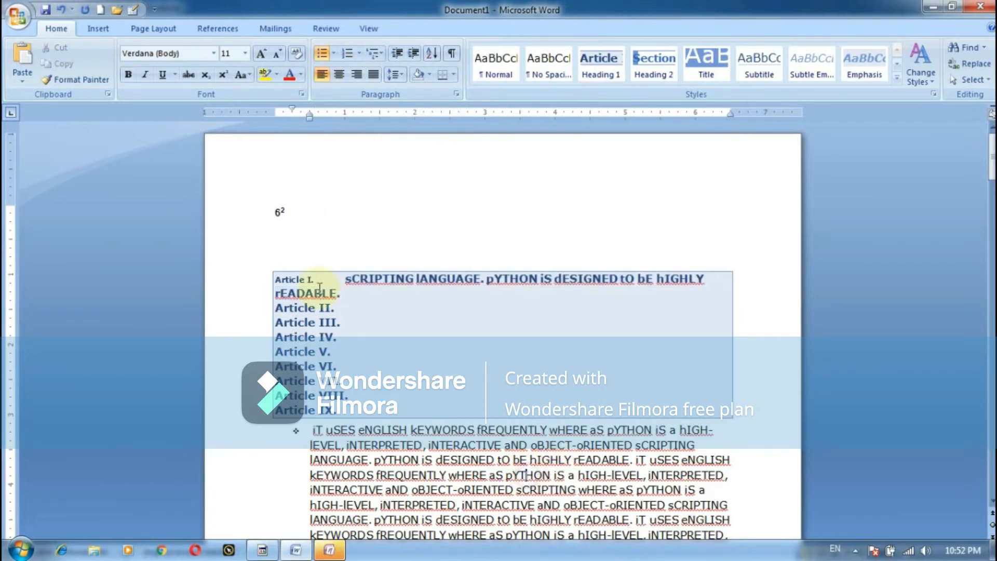
{"action": "double_click", "coordinate": [248, 265]}
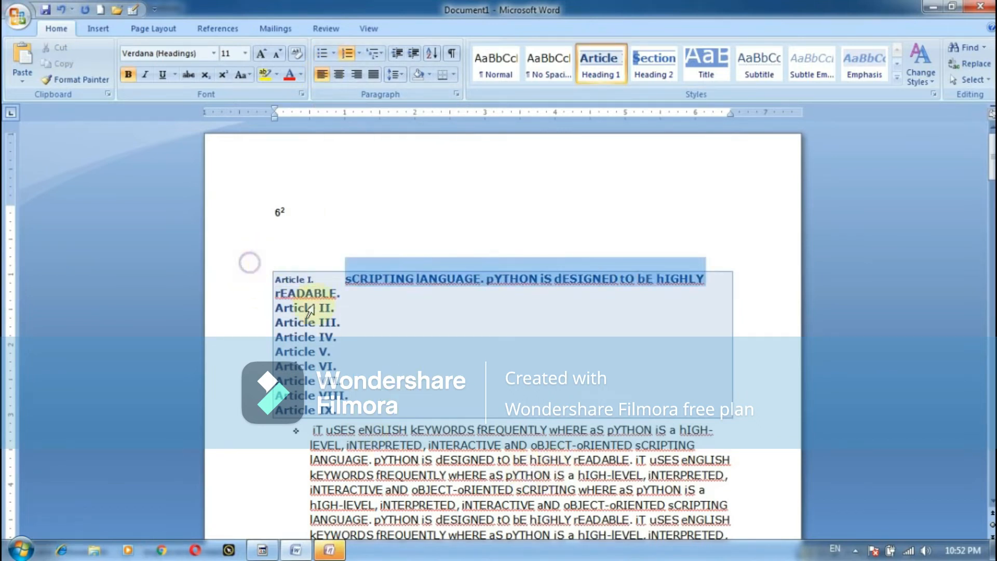
{"action": "key", "text": "Delete"}
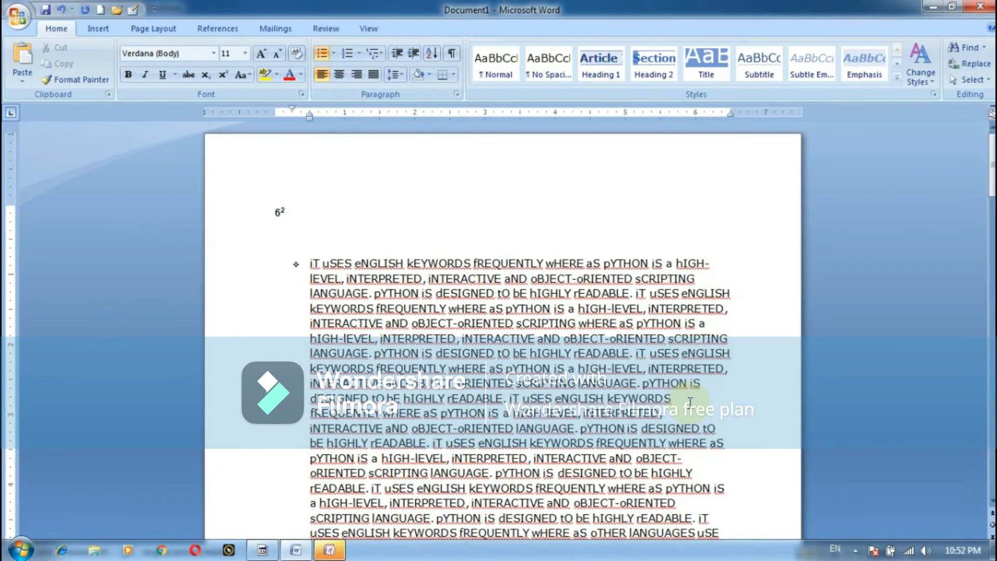
- Split the bulleted paragraph after its first "iNTERACTIVE" and add six empty bulleted lines between the parts
{"action": "left_click_drag", "start_coordinate": [296, 249], "coordinate": [487, 274]}
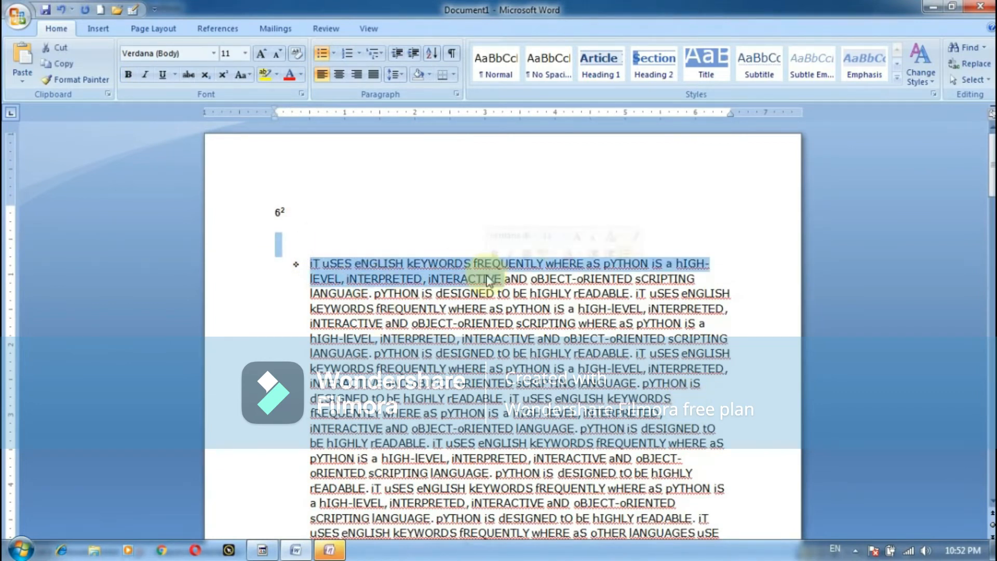
{"action": "left_click", "coordinate": [504, 278]}
{"action": "key", "text": "Return"}
{"action": "key", "text": "Return"}
{"action": "key", "text": "Return"}
{"action": "key", "text": "Return"}
{"action": "key", "text": "Return"}
{"action": "key", "text": "Return"}
{"action": "key", "text": "Return"}
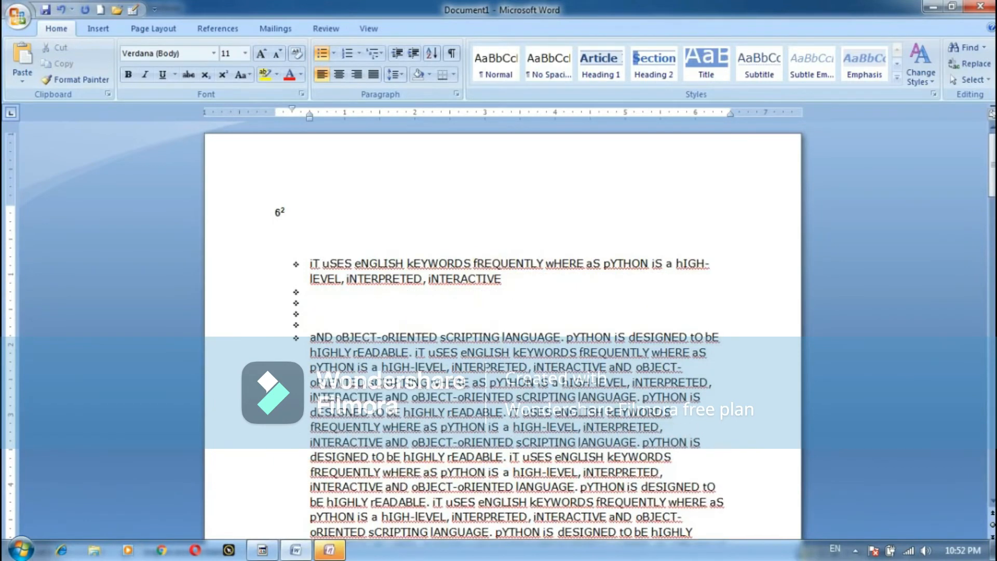
- Try justified, centered and right alignment on the first bulleted item and leave it justified
{"action": "left_click_drag", "start_coordinate": [514, 292], "coordinate": [350, 239]}
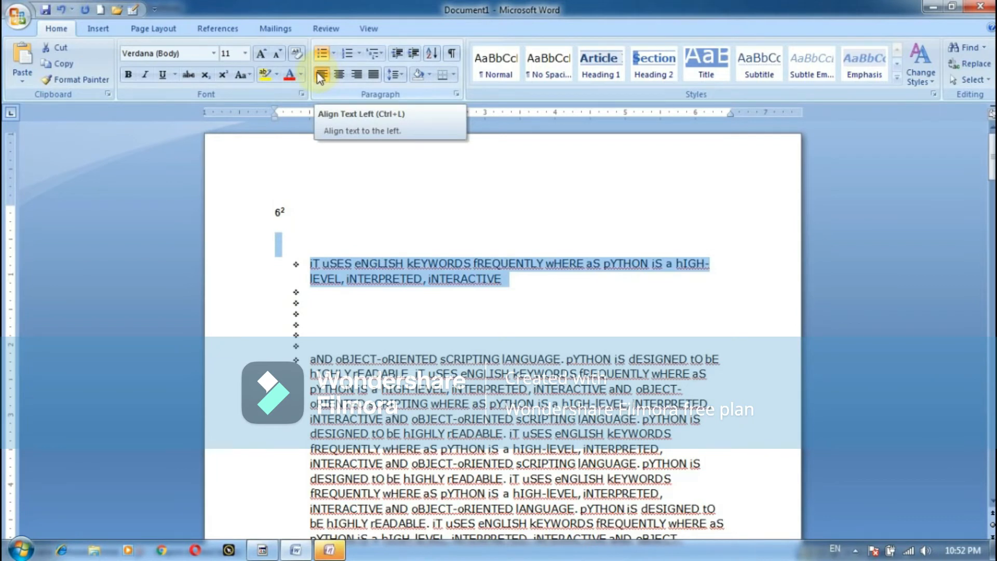
{"action": "key", "text": "ctrl+j"}
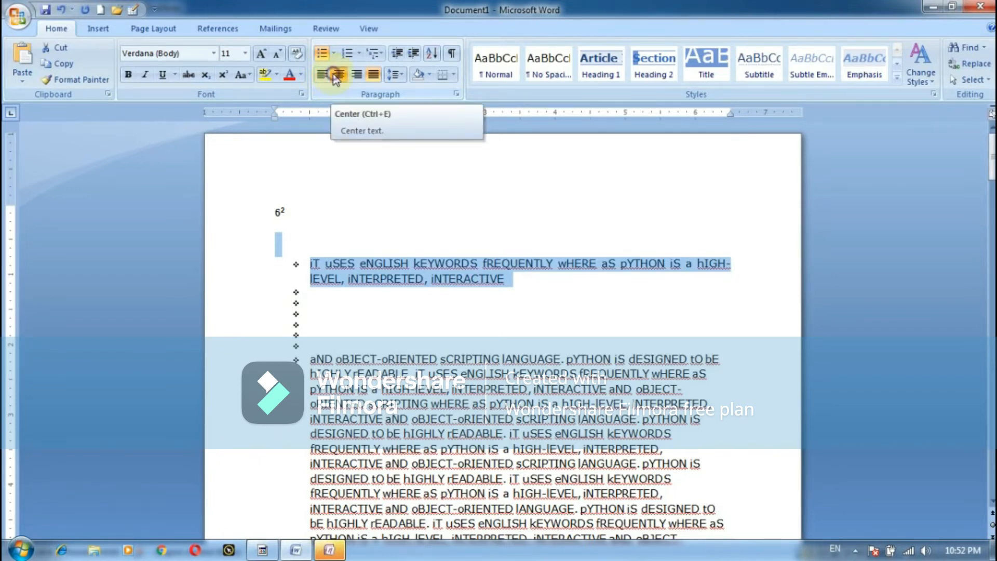
{"action": "left_click", "coordinate": [335, 75]}
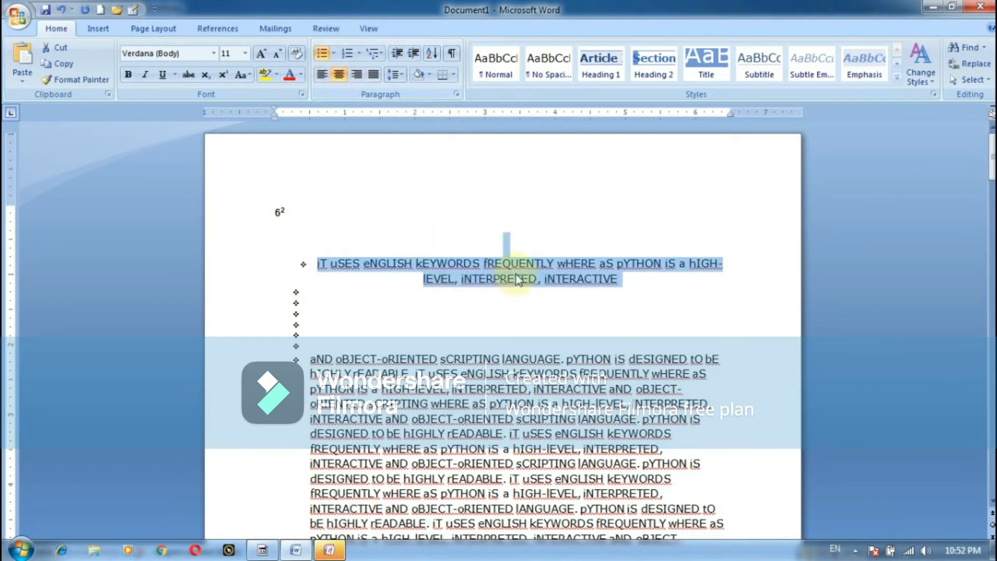
{"action": "left_click", "coordinate": [358, 77]}
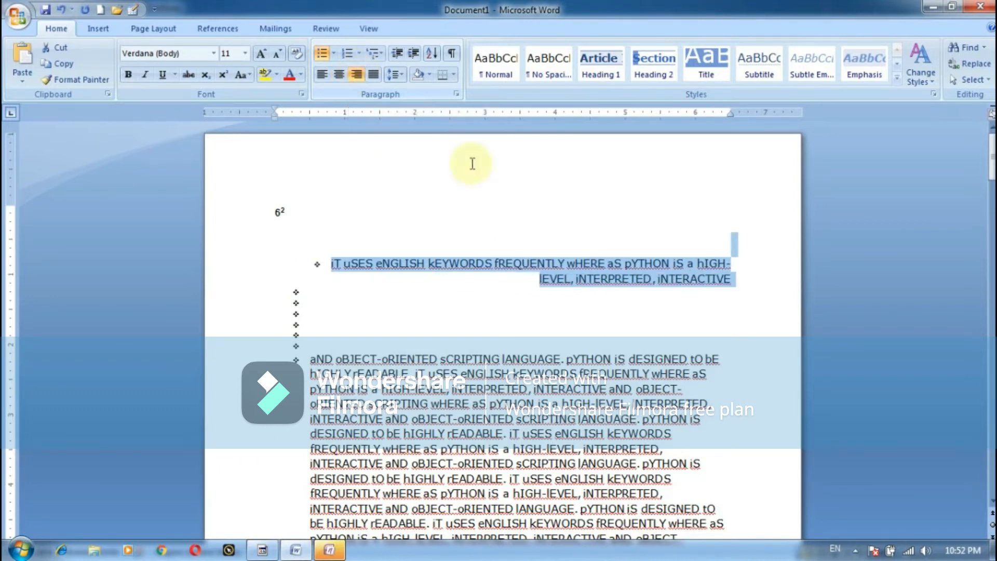
{"action": "left_click", "coordinate": [369, 75]}
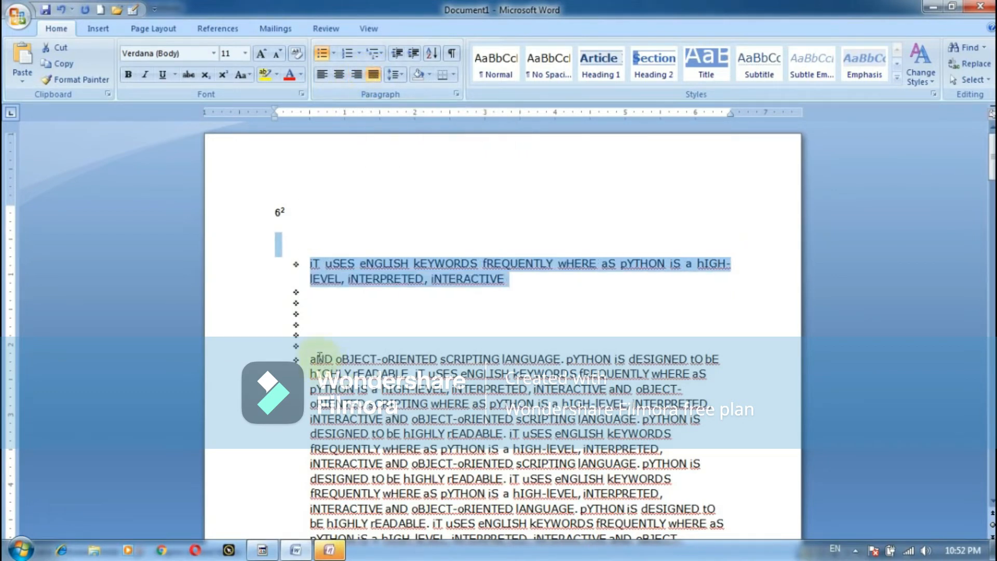
- Justify the long bulleted paragraph that begins with "aND oBJECT-oRIENTED"
{"action": "left_click_drag", "start_coordinate": [310, 355], "coordinate": [696, 529]}
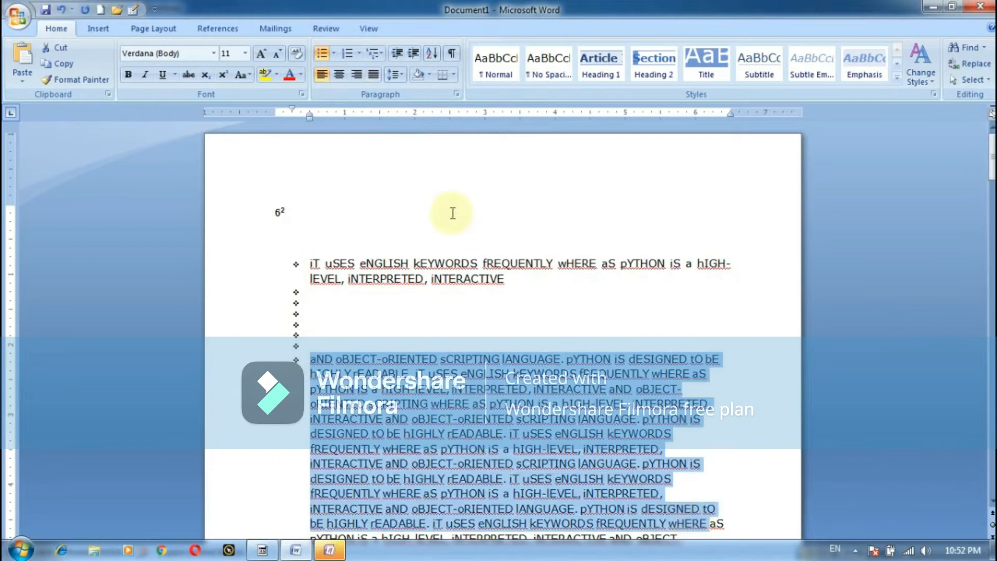
{"action": "left_click", "coordinate": [372, 78]}
{"action": "scroll", "coordinate": [541, 279], "scroll_direction": "down", "scroll_amount": 1}
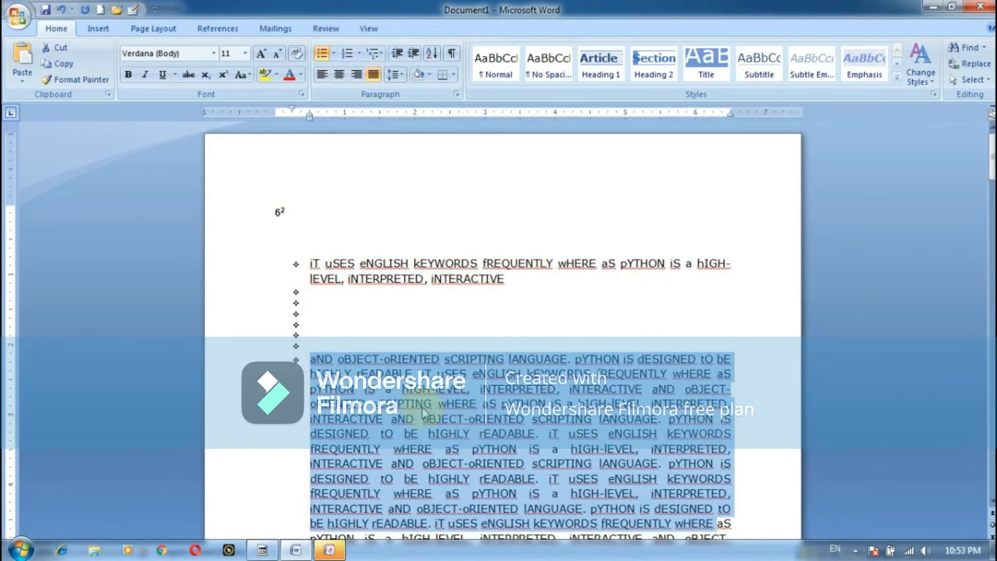
{"action": "scroll", "coordinate": [571, 322], "scroll_direction": "down", "scroll_amount": 2}
{"action": "left_click", "coordinate": [602, 351]}
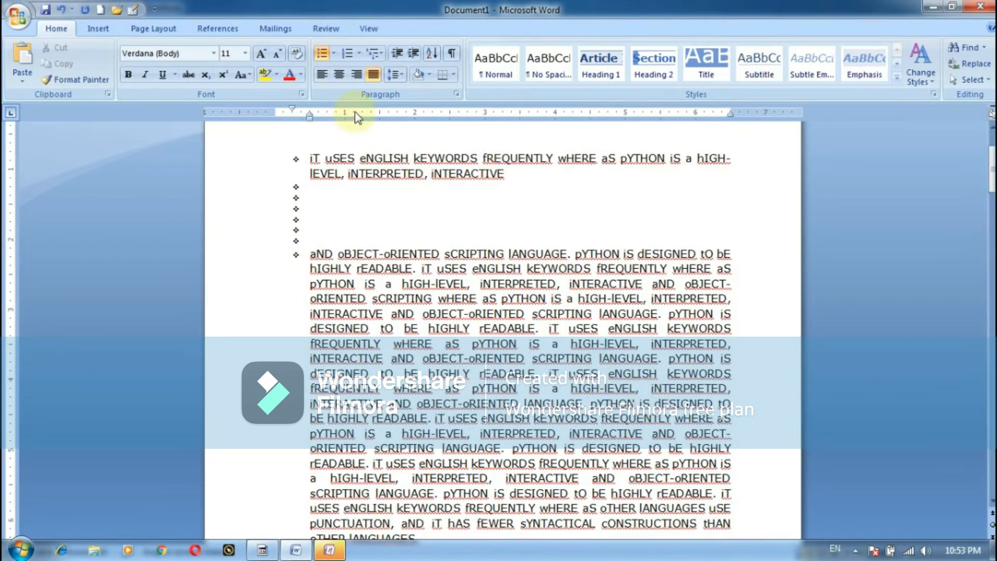
- Remove the space after the first bulleted paragraph
{"action": "left_click", "coordinate": [398, 76]}
{"action": "left_click", "coordinate": [195, 207]}
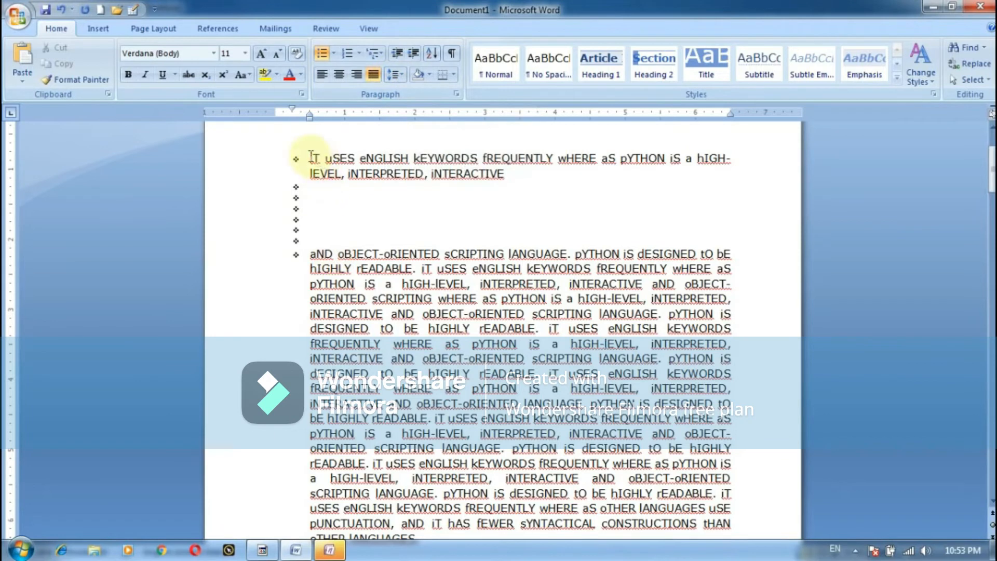
{"action": "left_click_drag", "start_coordinate": [311, 157], "coordinate": [474, 172]}
{"action": "left_click", "coordinate": [402, 75]}
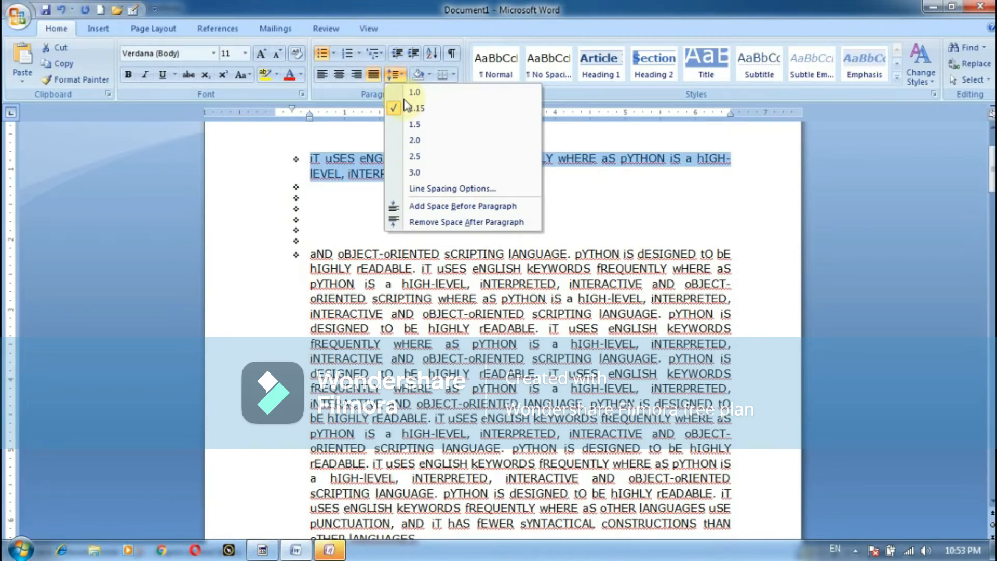
{"action": "left_click", "coordinate": [434, 222]}
- Try 3.0 line spacing on the first bulleted item, then set its line spacing to 1.0
{"action": "left_click", "coordinate": [393, 75]}
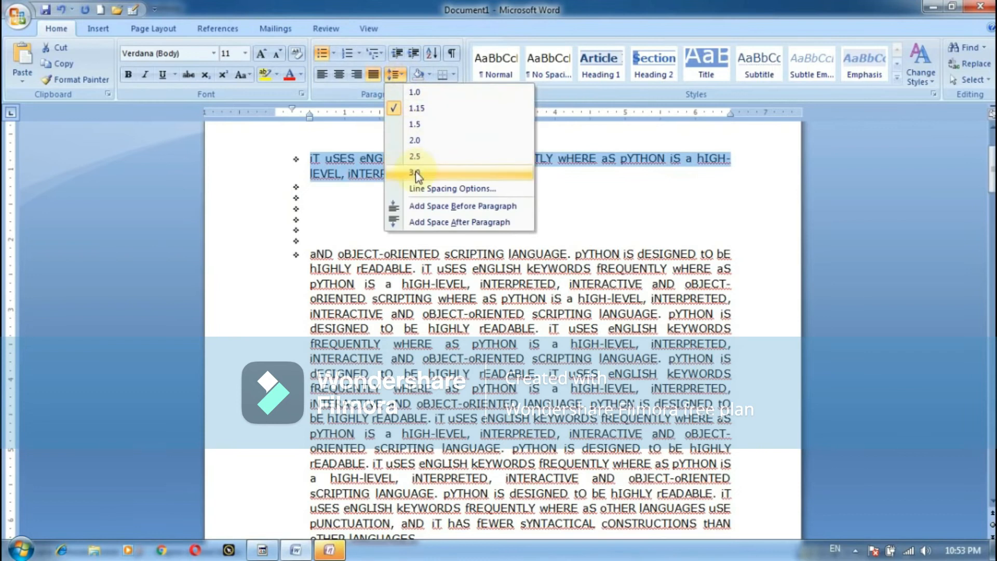
{"action": "left_click", "coordinate": [419, 176]}
{"action": "left_click", "coordinate": [335, 186]}
{"action": "left_click_drag", "start_coordinate": [312, 165], "coordinate": [467, 195]}
{"action": "left_click", "coordinate": [395, 75]}
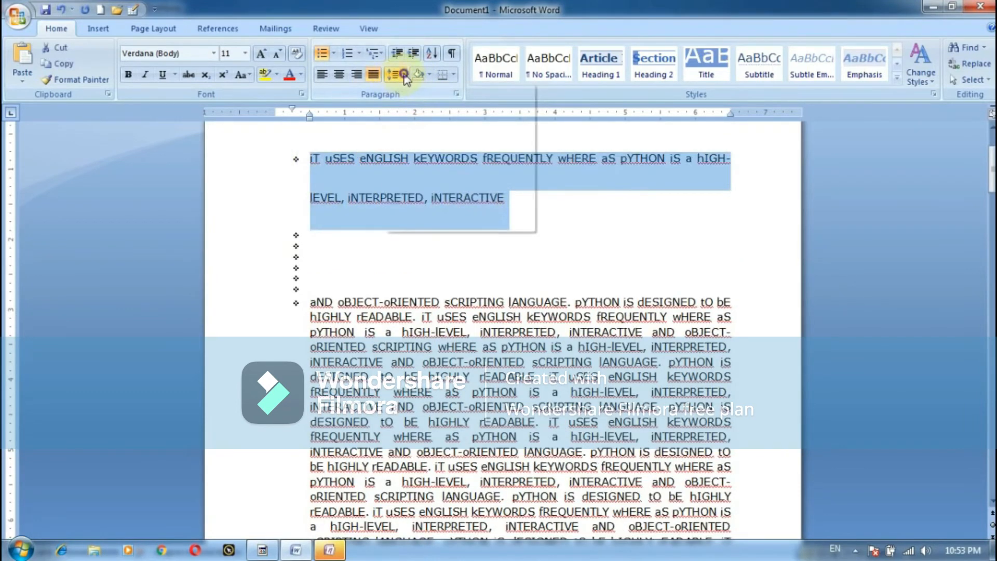
{"action": "left_click", "coordinate": [414, 93]}
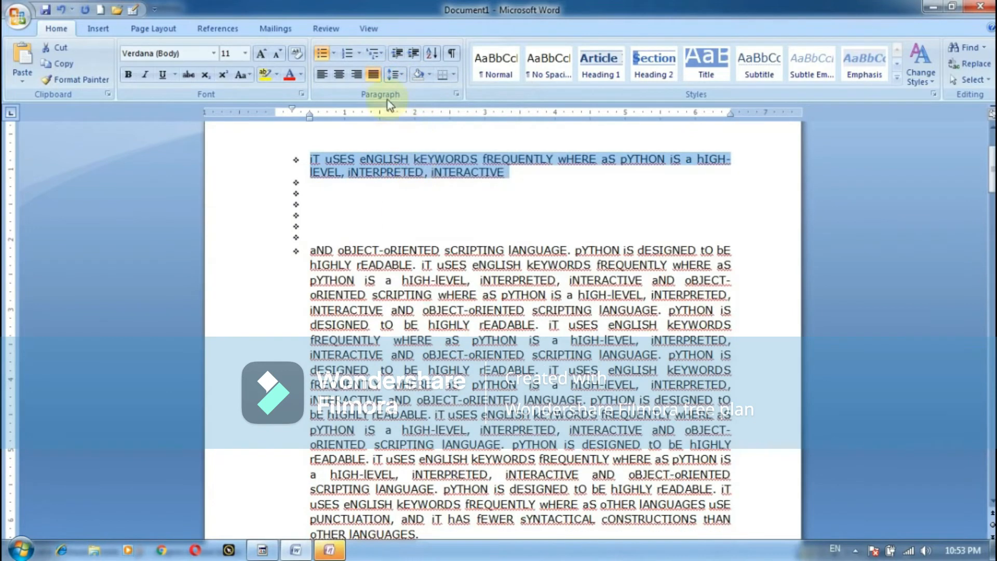
- Decrease the bulleted list's indent once, then increase it repeatedly until the text starts more than halfway across the page
{"action": "left_click", "coordinate": [394, 55]}
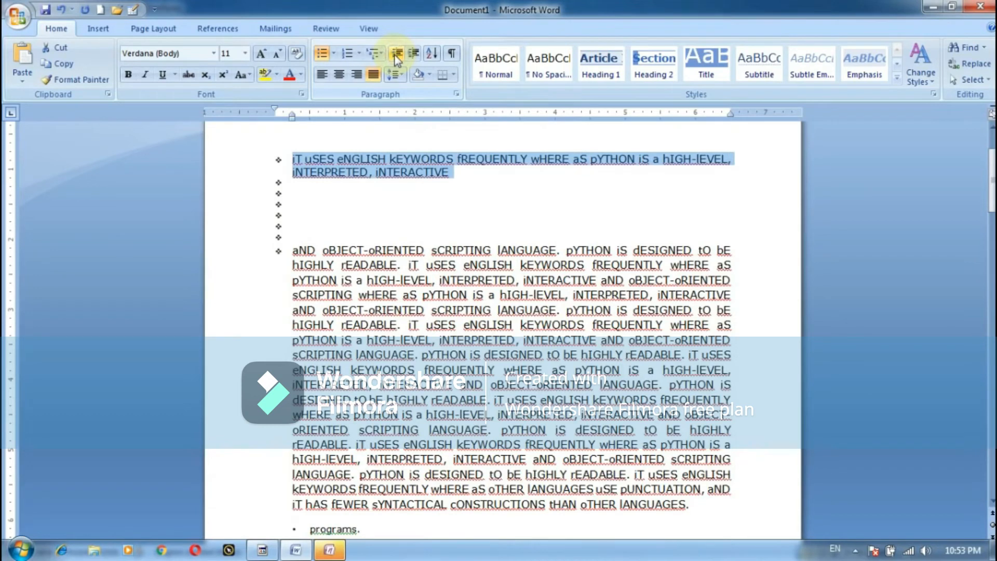
{"action": "left_click", "coordinate": [413, 58]}
{"action": "left_click", "coordinate": [413, 58]}
{"action": "left_click", "coordinate": [413, 59]}
{"action": "left_click", "coordinate": [413, 60]}
{"action": "left_click", "coordinate": [414, 63]}
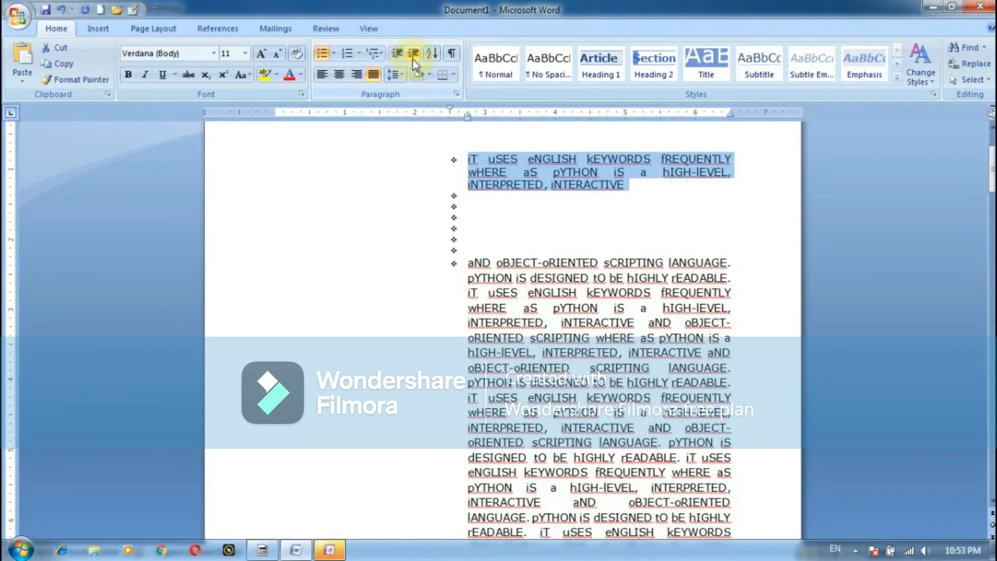
{"action": "left_click", "coordinate": [414, 62]}
- Decrease the bulleted list's indent back to the page margin and shift the first item's indent slightly into the margin
{"action": "left_click", "coordinate": [394, 59]}
{"action": "left_click", "coordinate": [394, 59]}
{"action": "left_click", "coordinate": [395, 59]}
{"action": "left_click", "coordinate": [396, 59]}
{"action": "left_click", "coordinate": [395, 58]}
{"action": "left_click", "coordinate": [395, 59]}
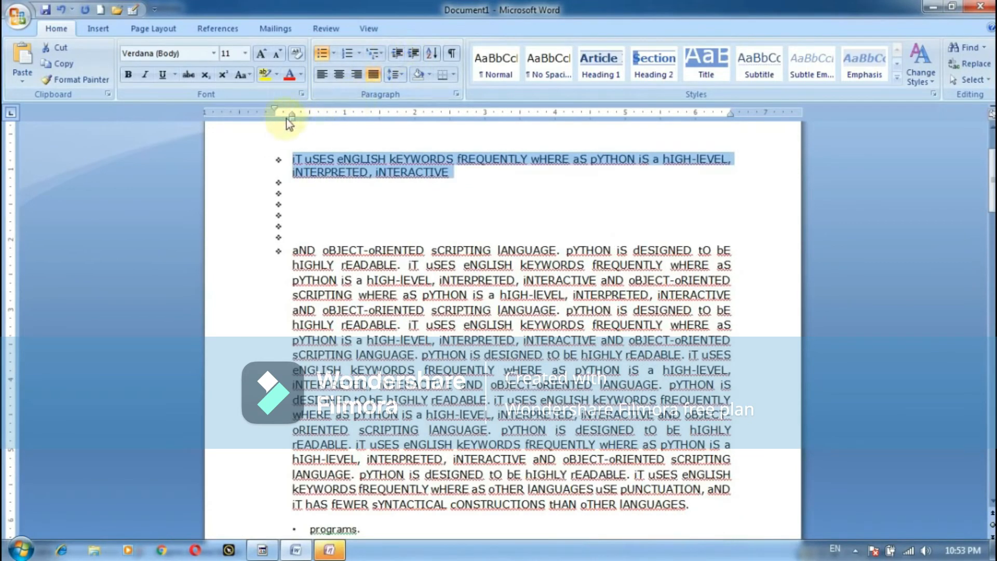
{"action": "mouse_move", "coordinate": [293, 119]}
{"action": "left_mouse_down"}
{"action": "mouse_move", "coordinate": [397, 119]}
{"action": "mouse_move", "coordinate": [283, 119]}
{"action": "left_mouse_up"}
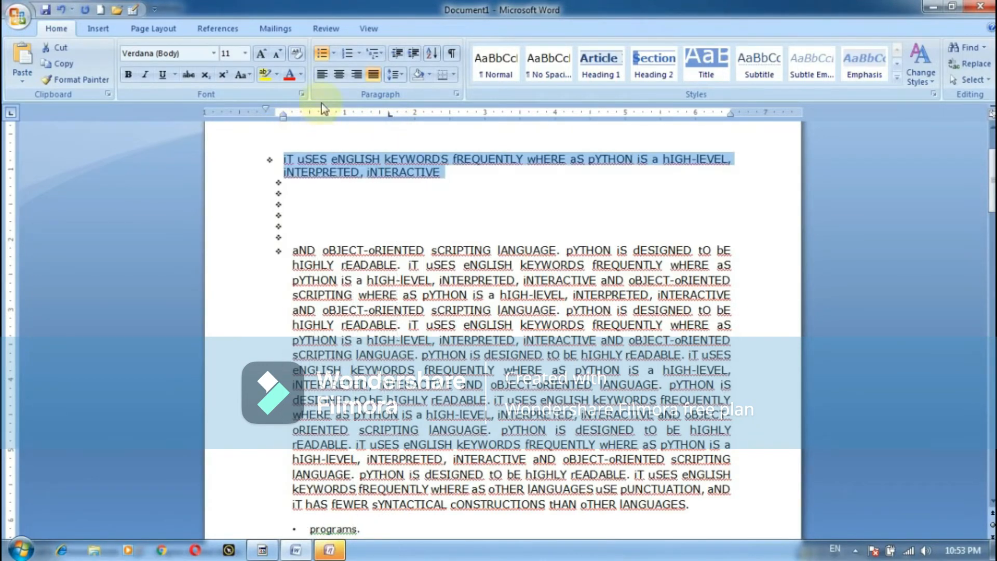
- Highlight the first bulleted item and the empty bullet below it in red
{"action": "left_click", "coordinate": [429, 73]}
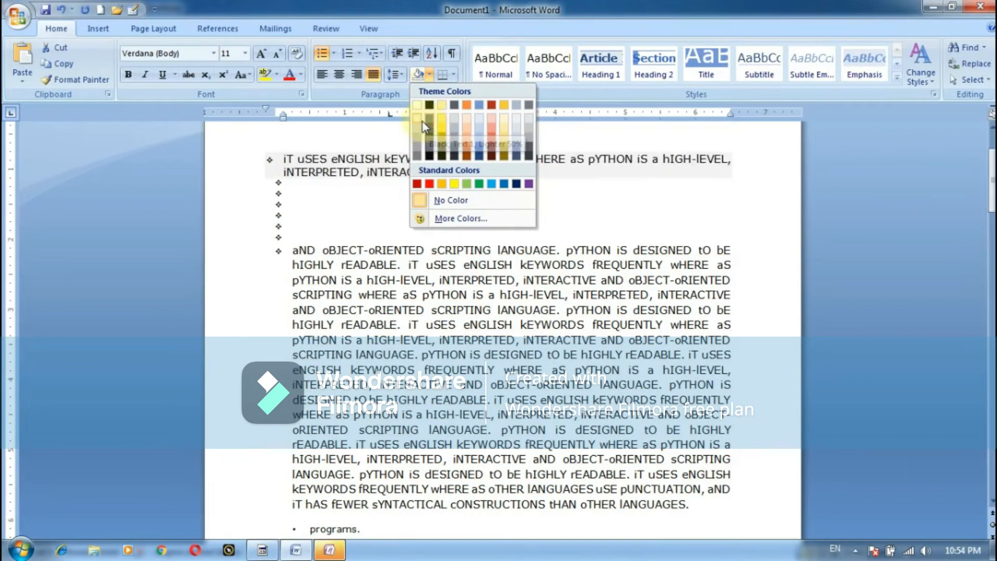
{"action": "left_click", "coordinate": [223, 138]}
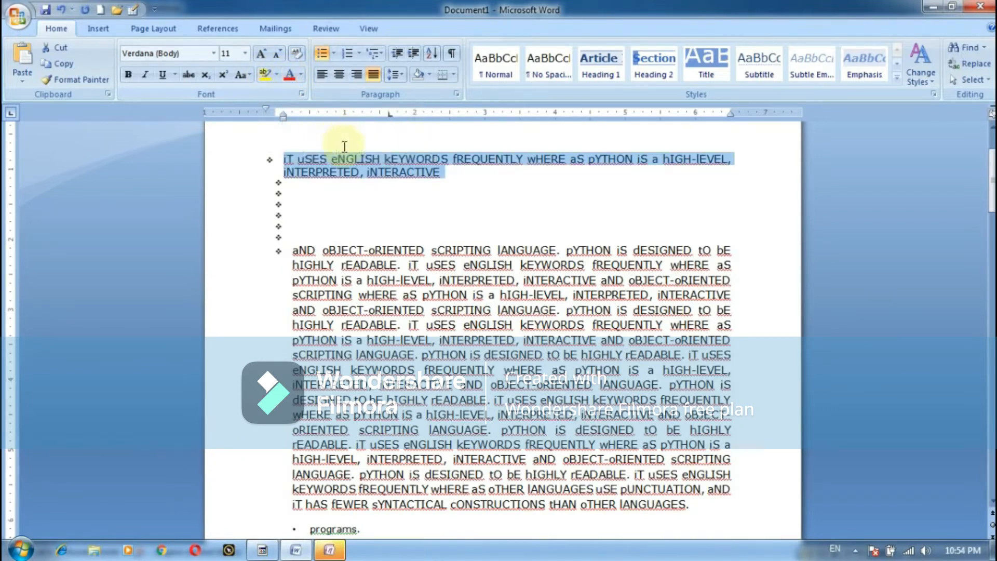
{"action": "left_click", "coordinate": [286, 160]}
{"action": "left_click_drag", "start_coordinate": [286, 160], "coordinate": [468, 187]}
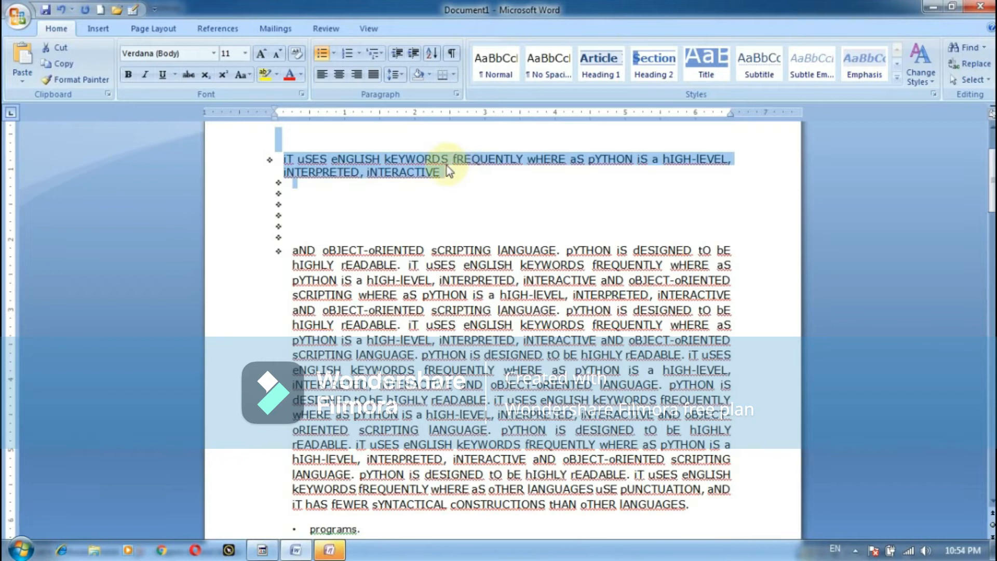
{"action": "left_click", "coordinate": [277, 75]}
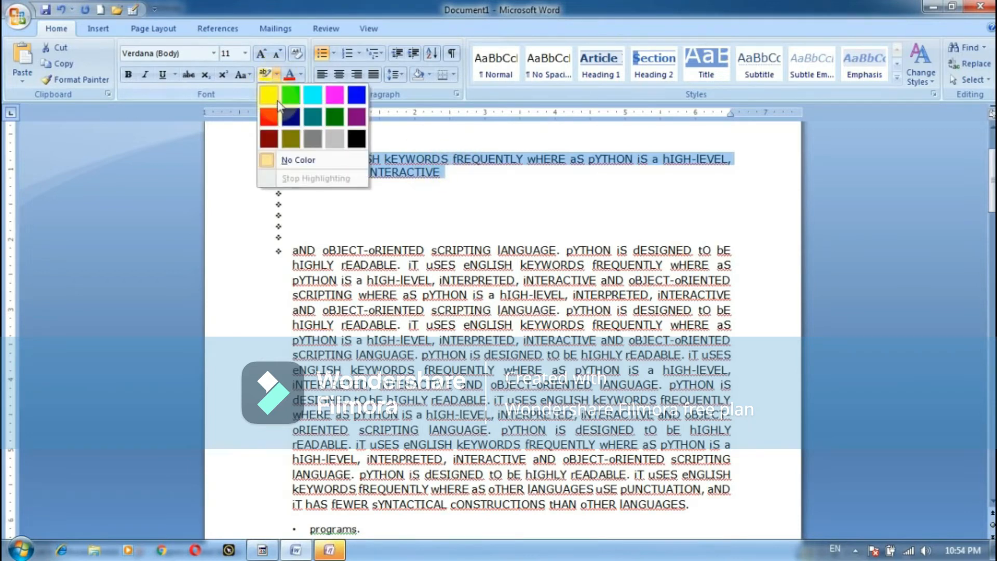
{"action": "left_click", "coordinate": [272, 119]}
{"action": "left_click", "coordinate": [411, 195]}
- Set the font color of the first bulleted item to yellow
{"action": "left_click", "coordinate": [304, 74]}
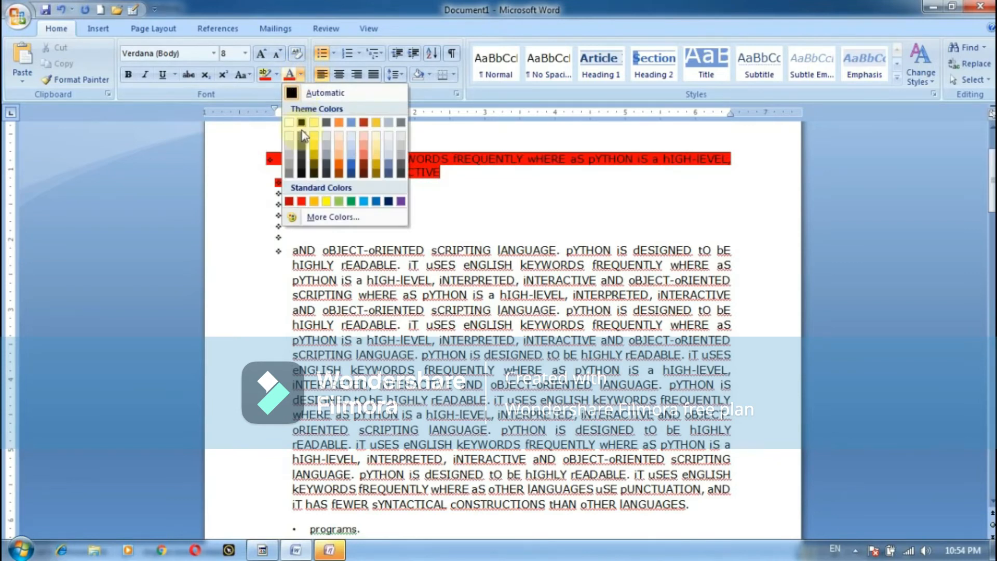
{"action": "left_click", "coordinate": [326, 201]}
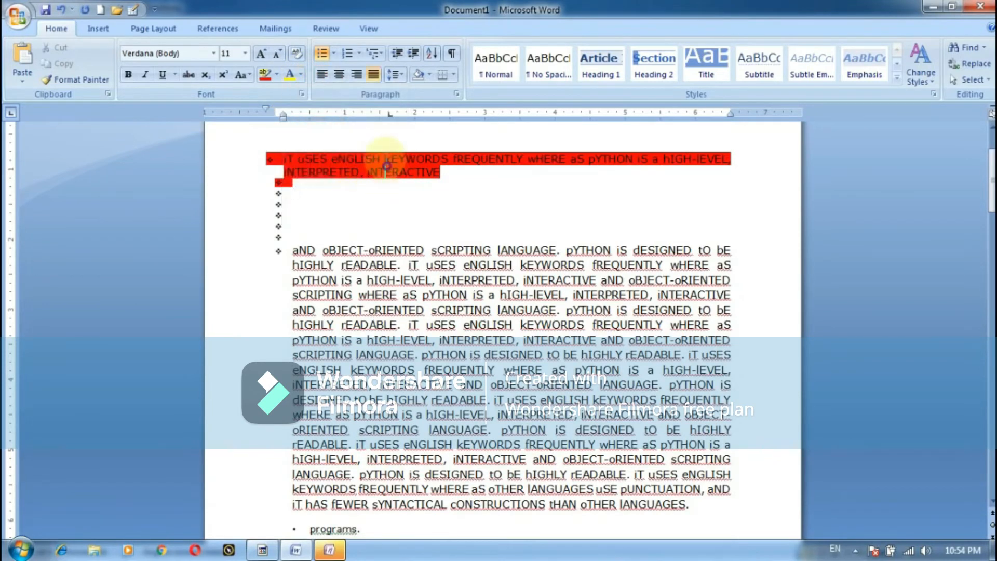
{"action": "left_click", "coordinate": [302, 75]}
{"action": "left_click", "coordinate": [208, 154]}
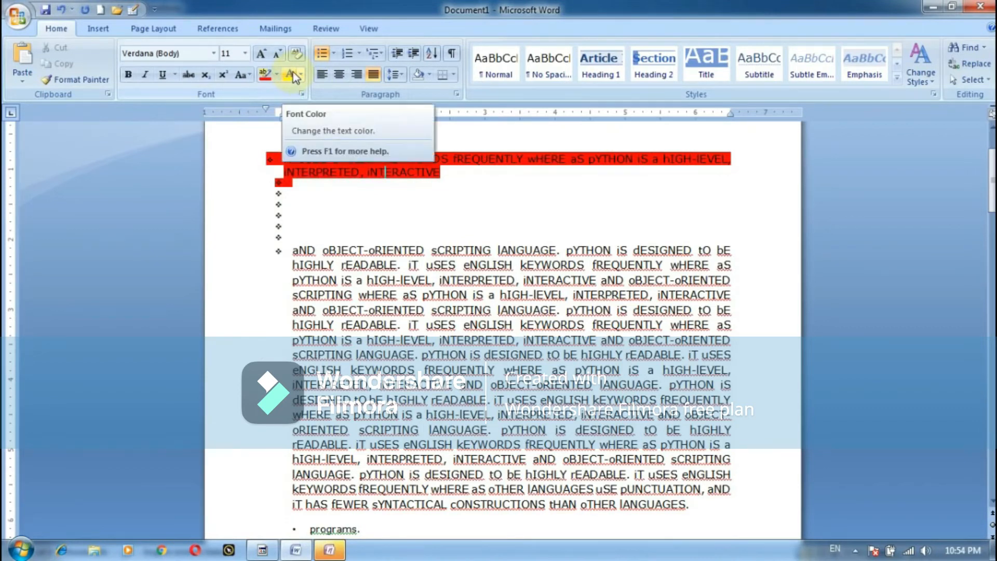
{"action": "left_click_drag", "start_coordinate": [443, 174], "coordinate": [272, 142]}
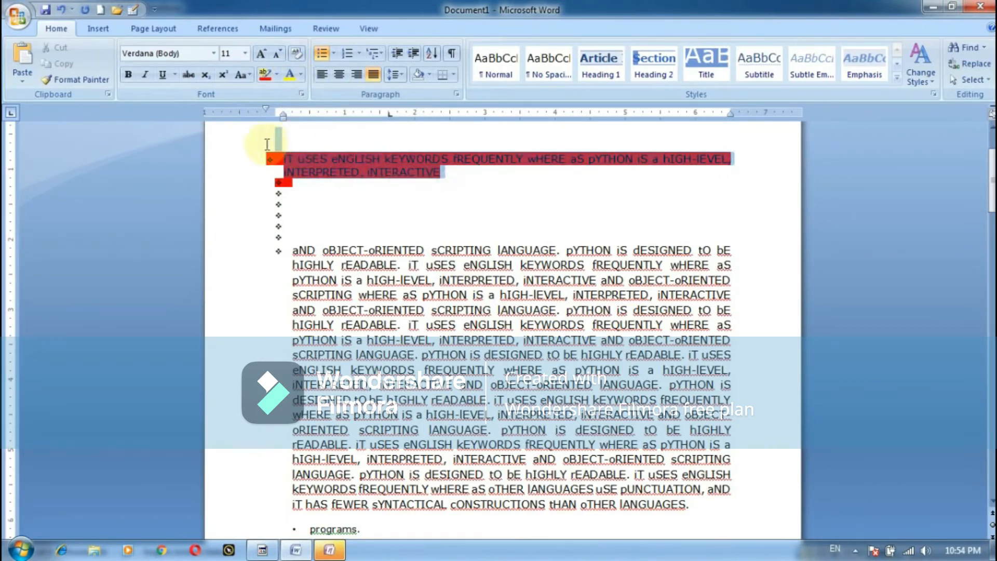
{"action": "left_click", "coordinate": [291, 76]}
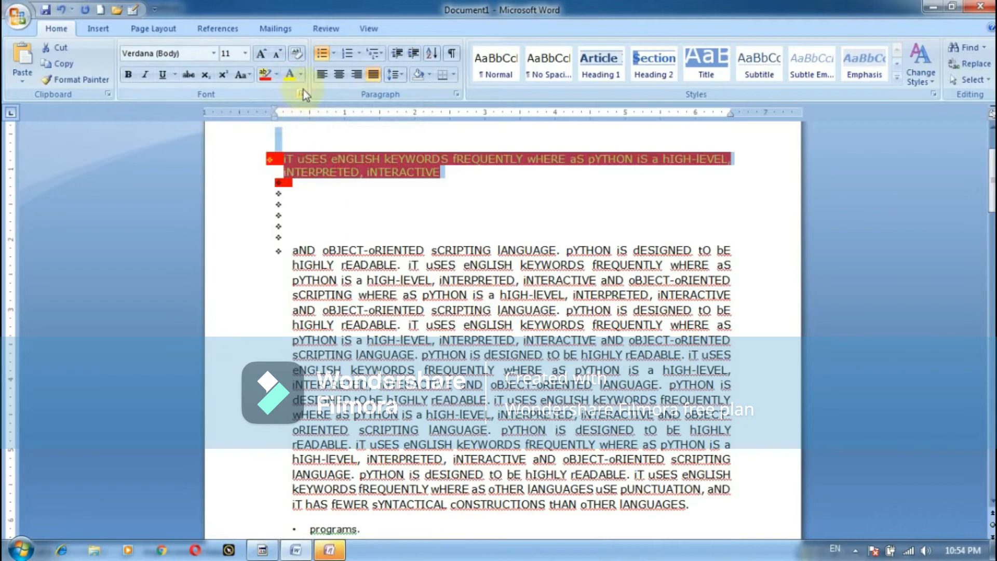
{"action": "left_click", "coordinate": [396, 216]}
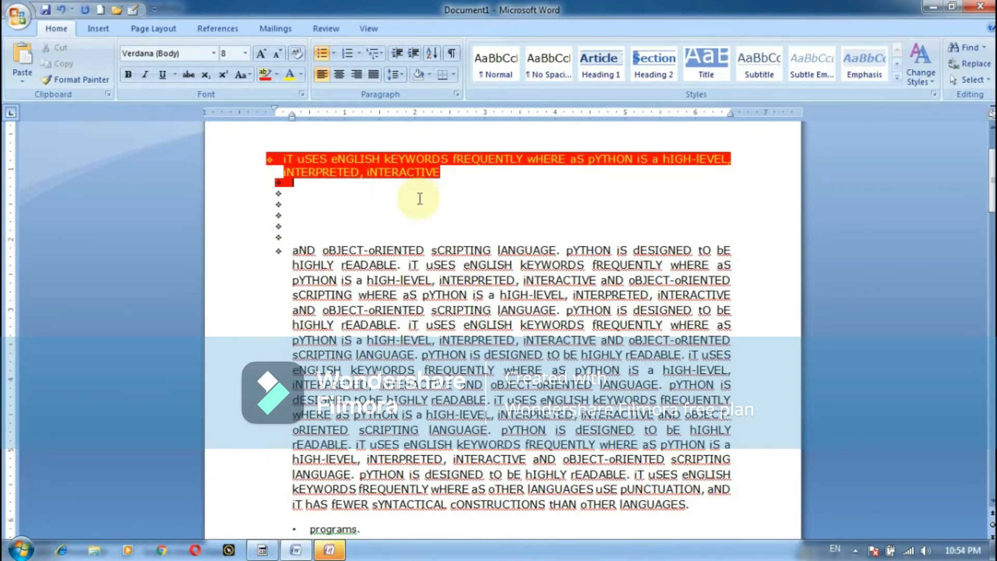
- Shade the empty bullets and the long bulleted paragraph purple, then change the shading to light green
{"action": "left_click", "coordinate": [430, 75]}
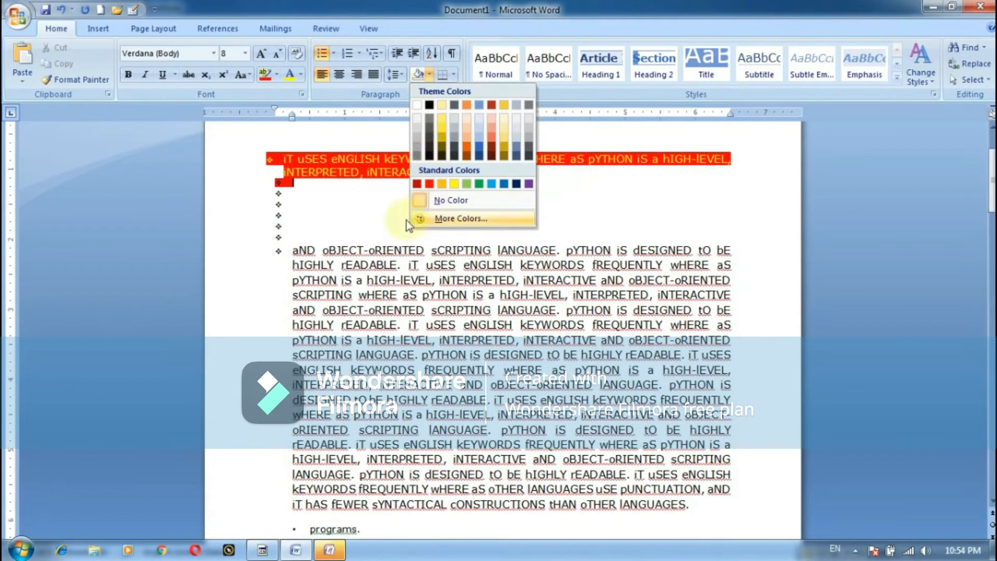
{"action": "left_click", "coordinate": [240, 188]}
{"action": "mouse_move", "coordinate": [301, 184]}
{"action": "left_mouse_down"}
{"action": "mouse_move", "coordinate": [326, 208]}
{"action": "mouse_move", "coordinate": [668, 223]}
{"action": "mouse_move", "coordinate": [660, 250]}
{"action": "left_mouse_up"}
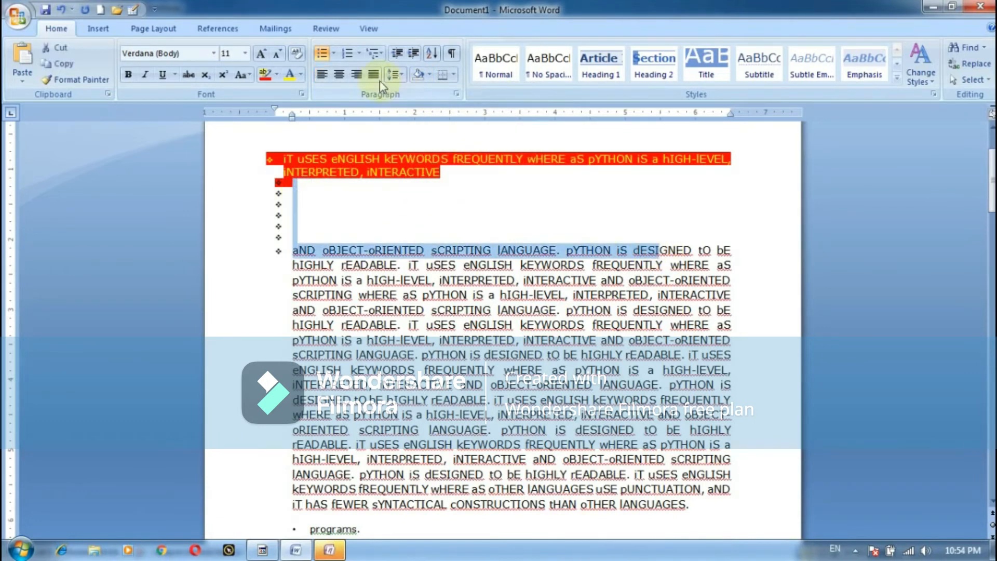
{"action": "left_click", "coordinate": [429, 76]}
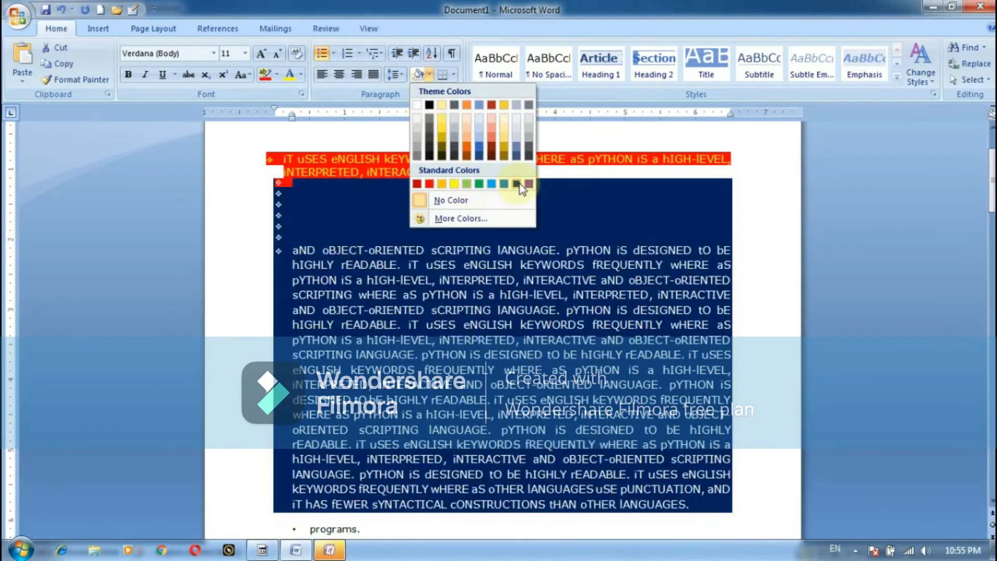
{"action": "left_click", "coordinate": [527, 183]}
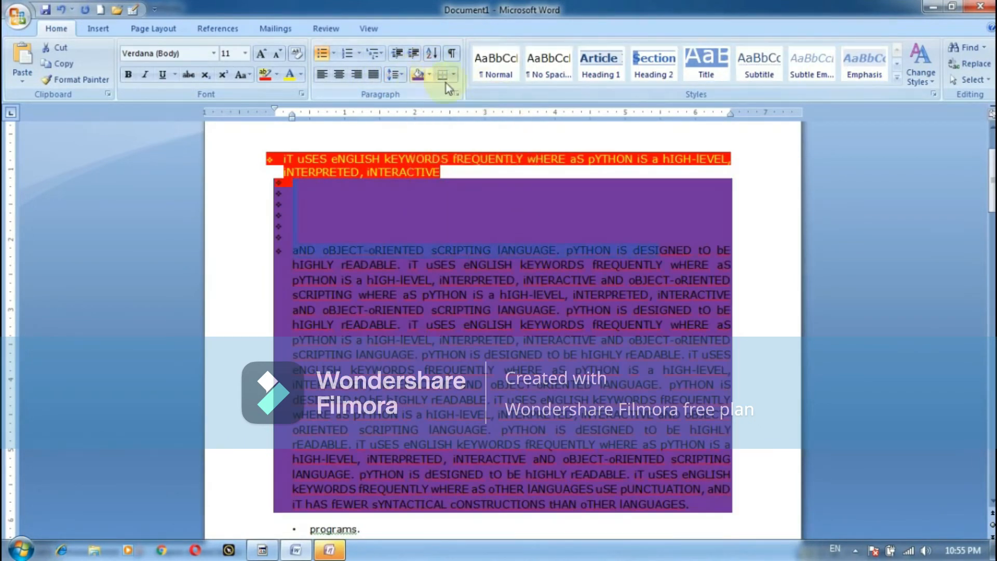
{"action": "left_click", "coordinate": [428, 76]}
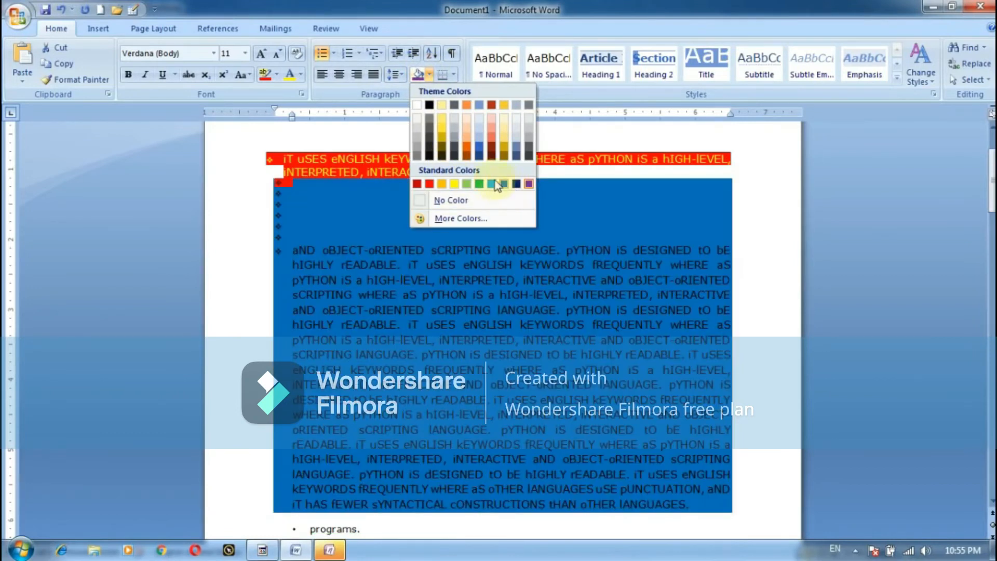
{"action": "left_click", "coordinate": [466, 184]}
{"action": "scroll", "coordinate": [622, 370], "scroll_direction": "down", "scroll_amount": 12}
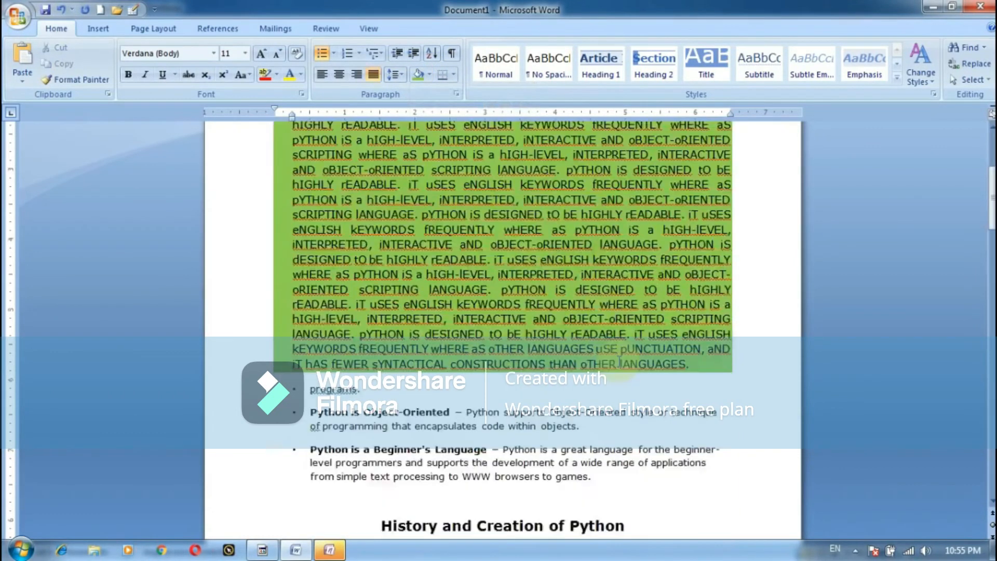
{"action": "scroll", "coordinate": [623, 369], "scroll_direction": "up", "scroll_amount": 15}
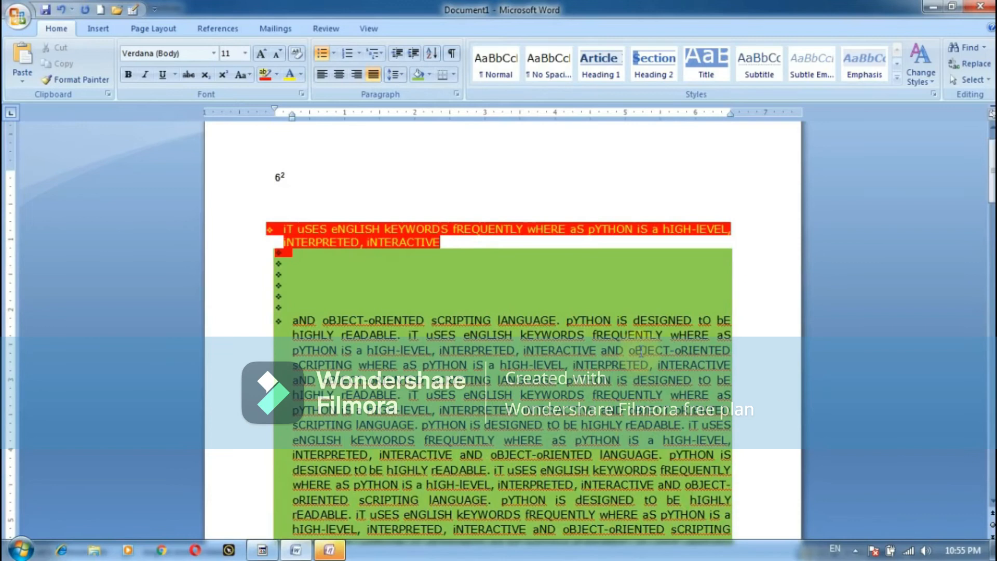
- Look at the Sort Text options and the available border types without applying any
{"action": "left_click", "coordinate": [431, 55]}
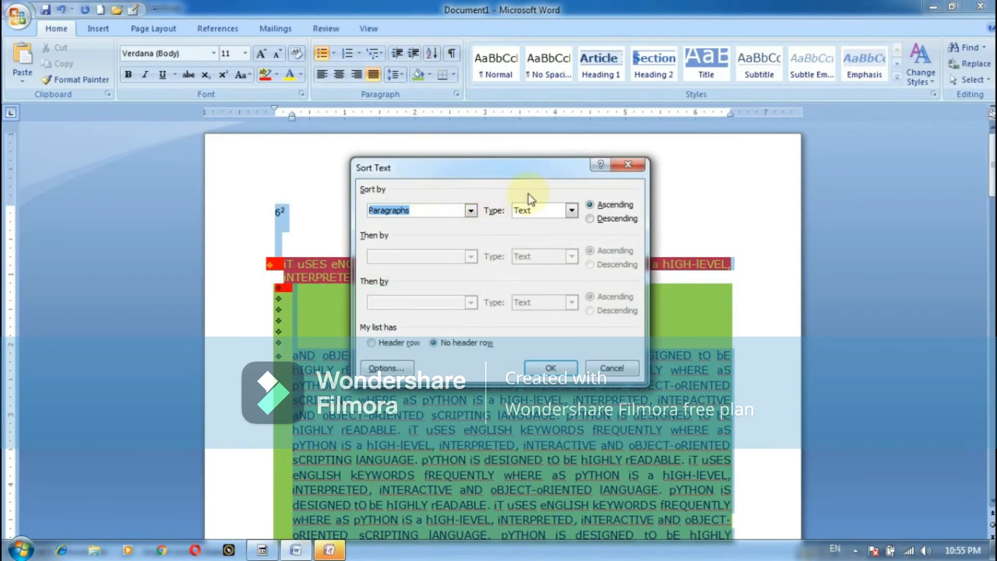
{"action": "left_click", "coordinate": [621, 167]}
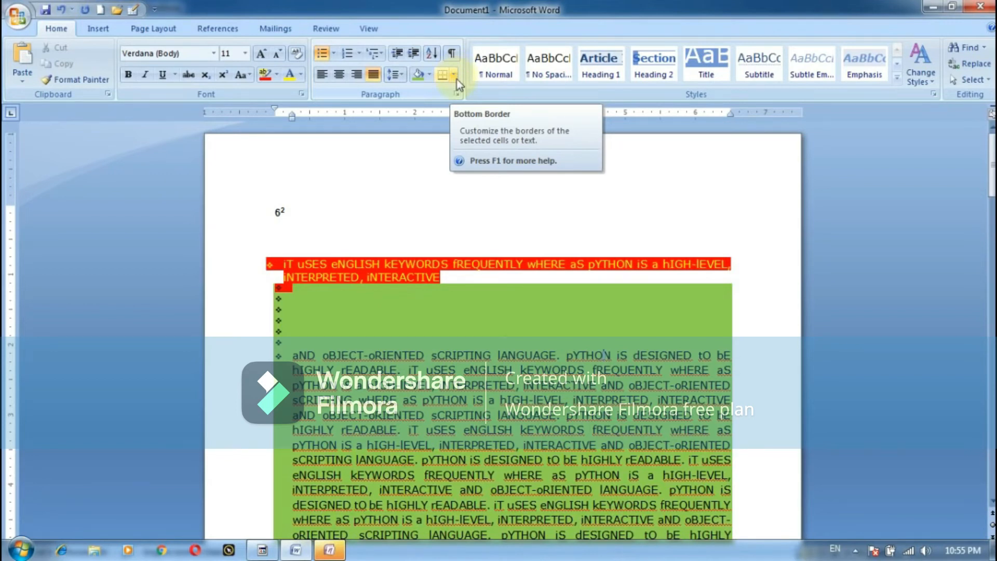
{"action": "left_click", "coordinate": [457, 80]}
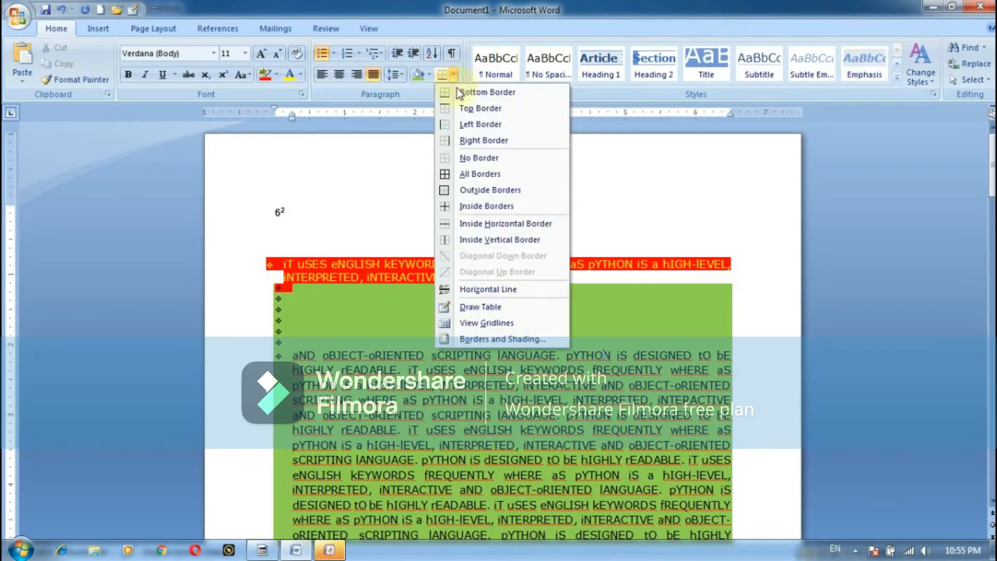
{"action": "left_click", "coordinate": [267, 263]}
{"action": "left_click_drag", "start_coordinate": [269, 264], "coordinate": [458, 544]}
- Undo the earlier shading, highlighting, font color, indent, line spacing and bullet changes until the long Python text is a plain paragraph again
{"action": "key", "text": "ctrl+z"}
{"action": "key", "text": "ctrl+z"}
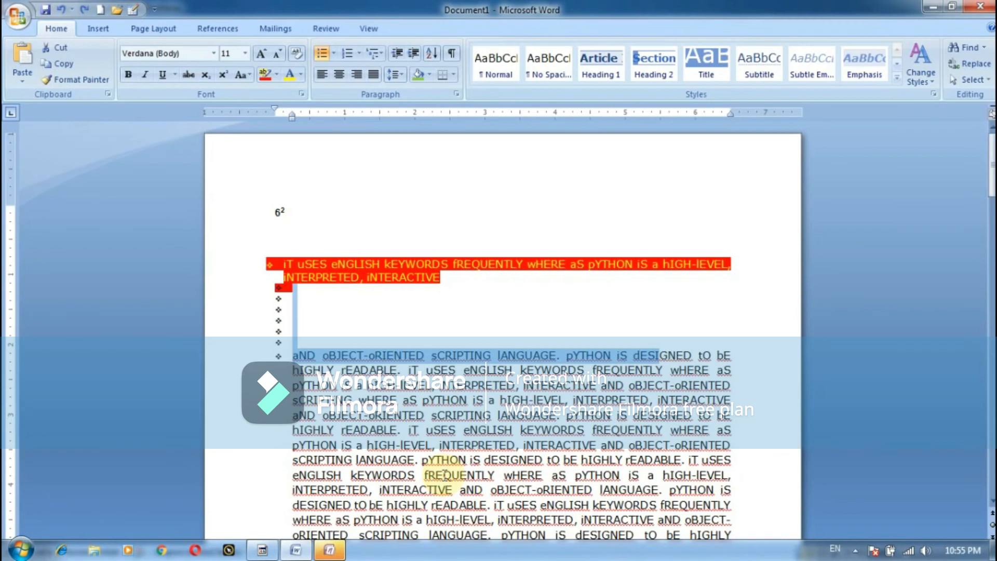
{"action": "key", "text": "ctrl+z"}
{"action": "key", "text": "ctrl+z"}
{"action": "key", "text": "ctrl+z"}
{"action": "key", "text": "ctrl+z"}
{"action": "key", "text": "ctrl+z"}
{"action": "key", "text": "ctrl+z"}
{"action": "key", "text": "ctrl+z"}
{"action": "key", "text": "ctrl+z"}
{"action": "key", "text": "ctrl+z"}
{"action": "key", "text": "ctrl+z"}
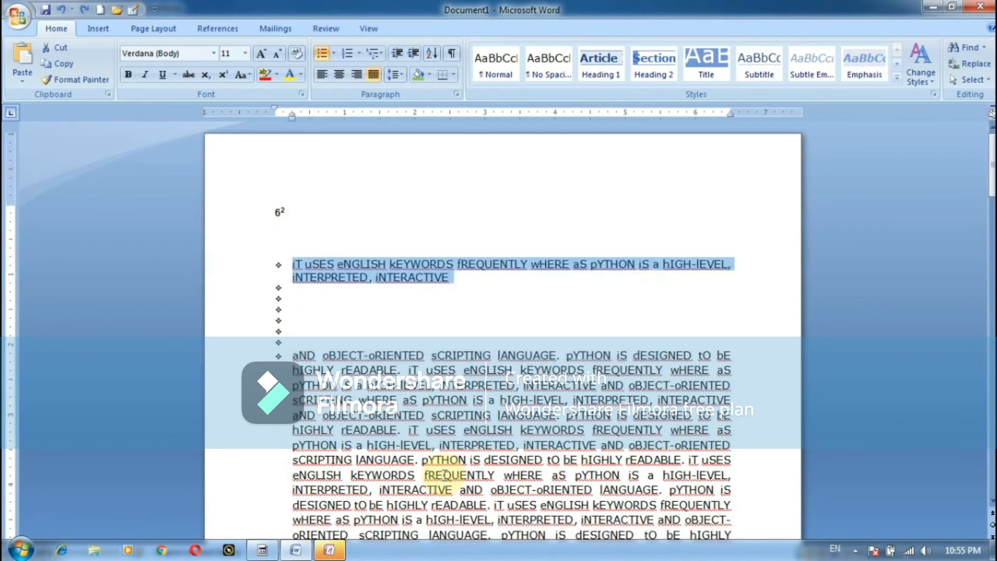
{"action": "key", "text": "ctrl+z"}
{"action": "key", "text": "ctrl+z"}
{"action": "key", "text": "ctrl+z"}
{"action": "key", "text": "ctrl+z"}
{"action": "key", "text": "ctrl+z"}
{"action": "key", "text": "ctrl+z"}
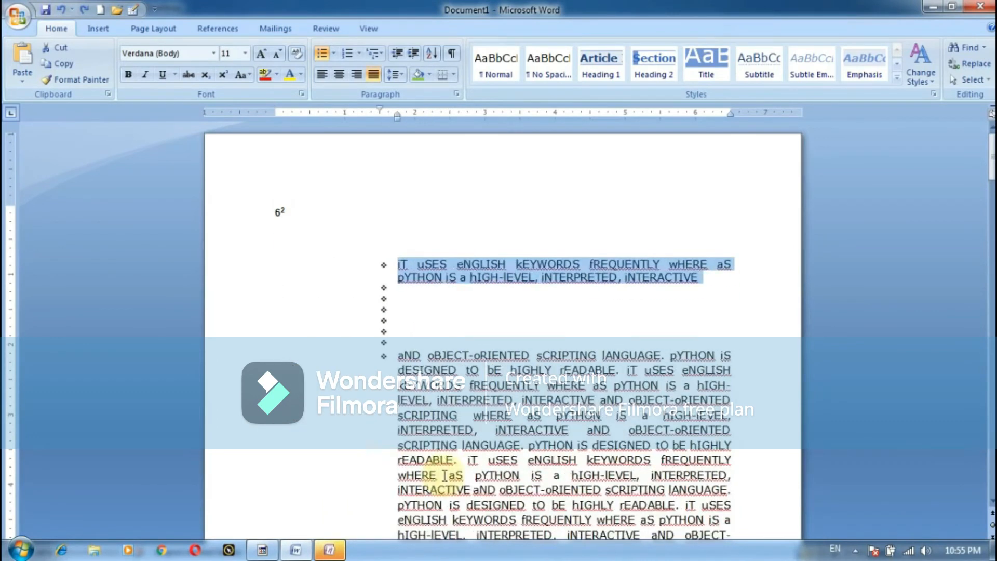
{"action": "key", "text": "ctrl+z"}
{"action": "key", "text": "ctrl+z"}
{"action": "key", "text": "ctrl+z"}
{"action": "key", "text": "ctrl+z"}
{"action": "key", "text": "ctrl+z"}
{"action": "key", "text": "ctrl+z"}
{"action": "key", "text": "ctrl+z"}
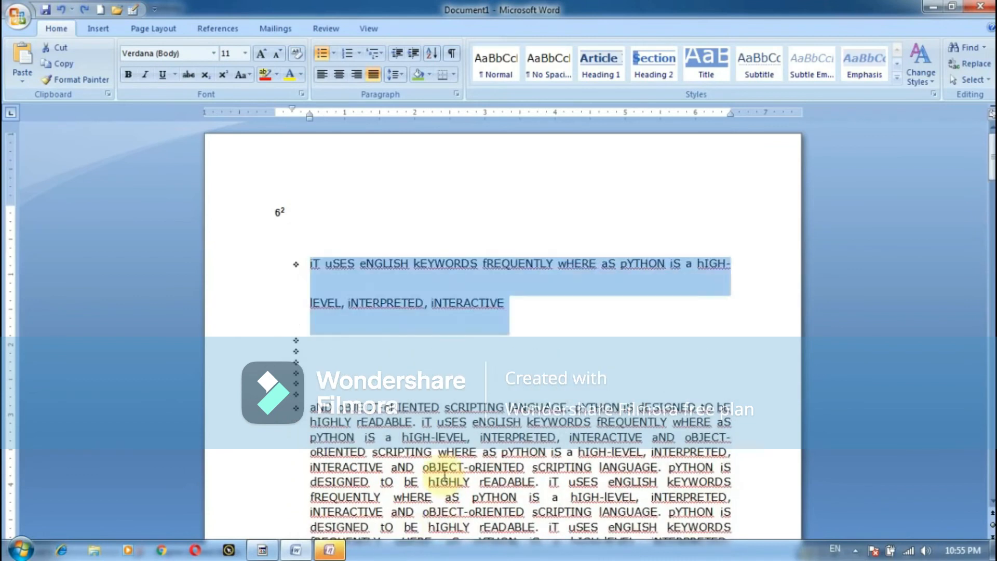
{"action": "key", "text": "ctrl+z"}
{"action": "key", "text": "ctrl+z"}
{"action": "key", "text": "ctrl+z"}
{"action": "key", "text": "ctrl+z"}
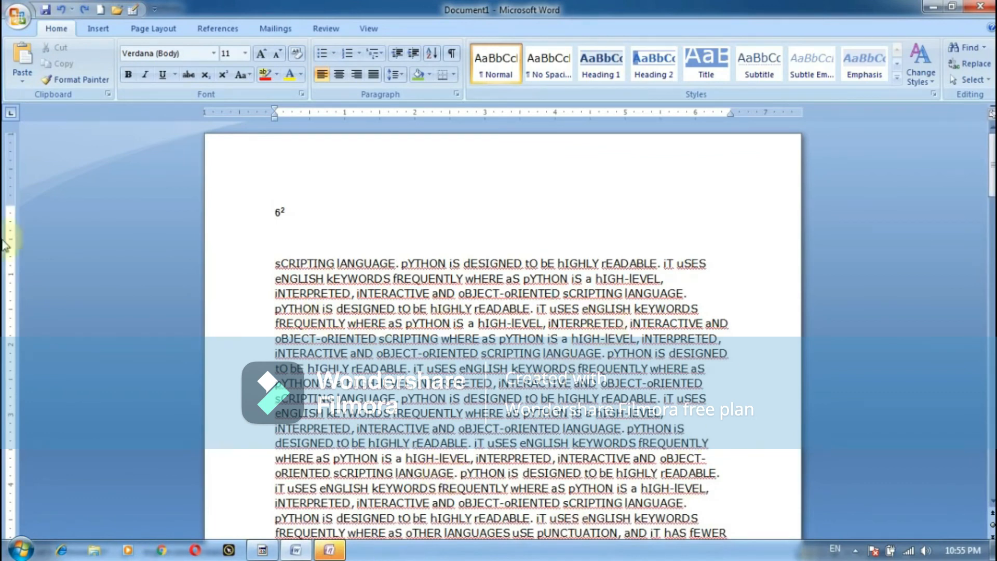
- Apply All Borders to the first eleven lines of the long Python paragraph
{"action": "left_click_drag", "start_coordinate": [276, 263], "coordinate": [735, 416]}
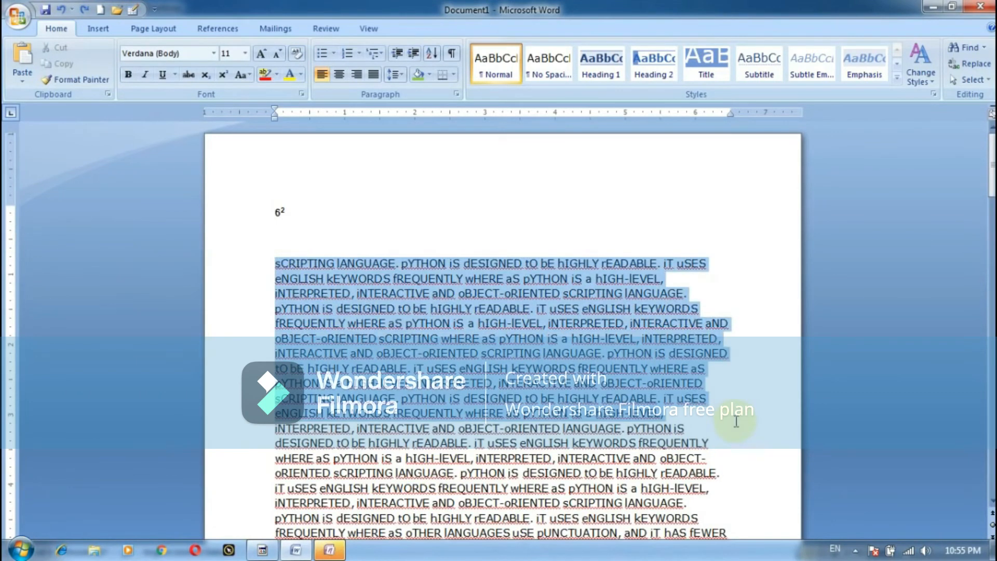
{"action": "left_click", "coordinate": [456, 73]}
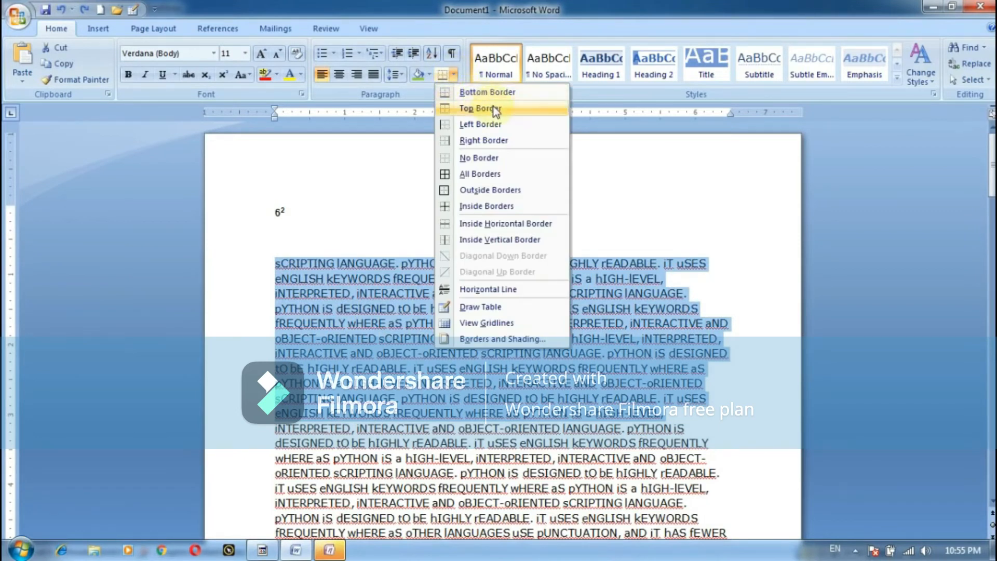
{"action": "left_click", "coordinate": [509, 173]}
{"action": "left_click", "coordinate": [685, 327]}
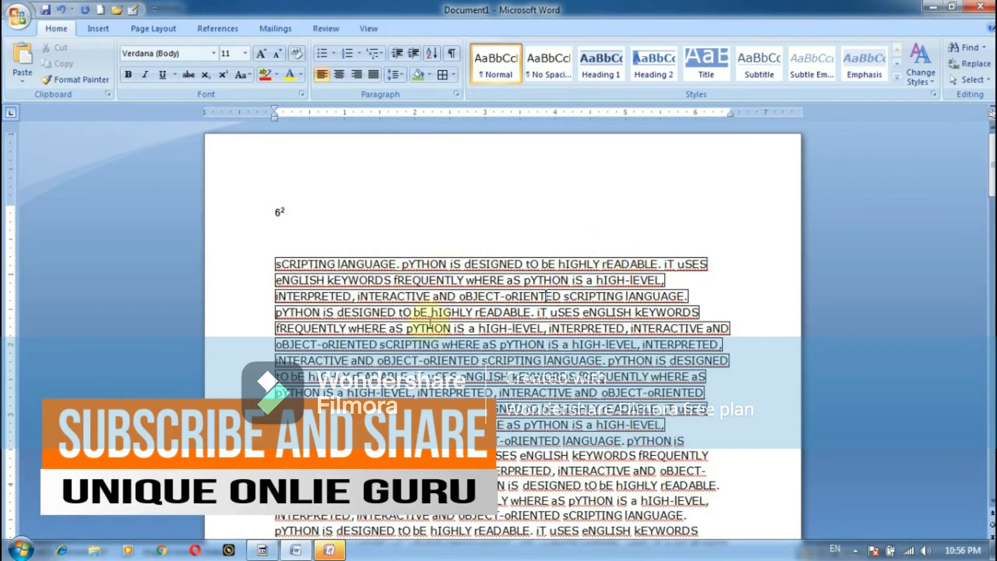
- Remove the borders from the first eleven lines of the Python paragraph with No Border
{"action": "left_click_drag", "start_coordinate": [271, 262], "coordinate": [685, 433]}
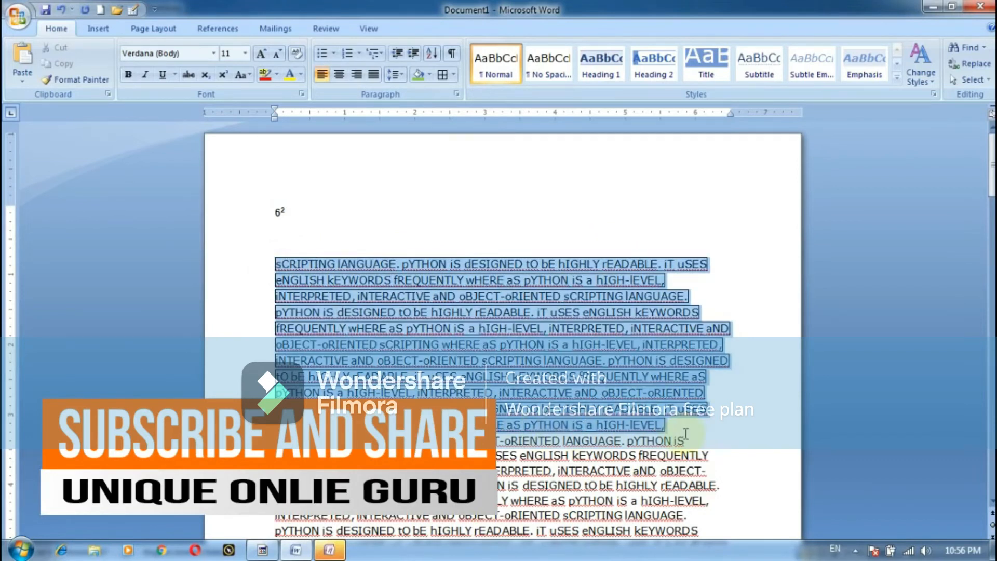
{"action": "left_click", "coordinate": [454, 75]}
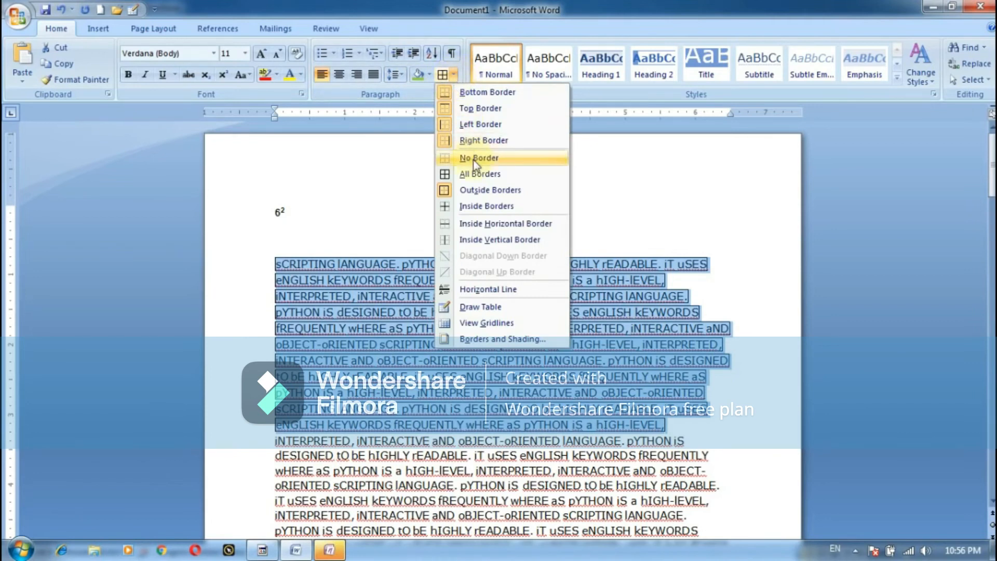
{"action": "left_click", "coordinate": [488, 148]}
{"action": "left_click", "coordinate": [751, 385]}
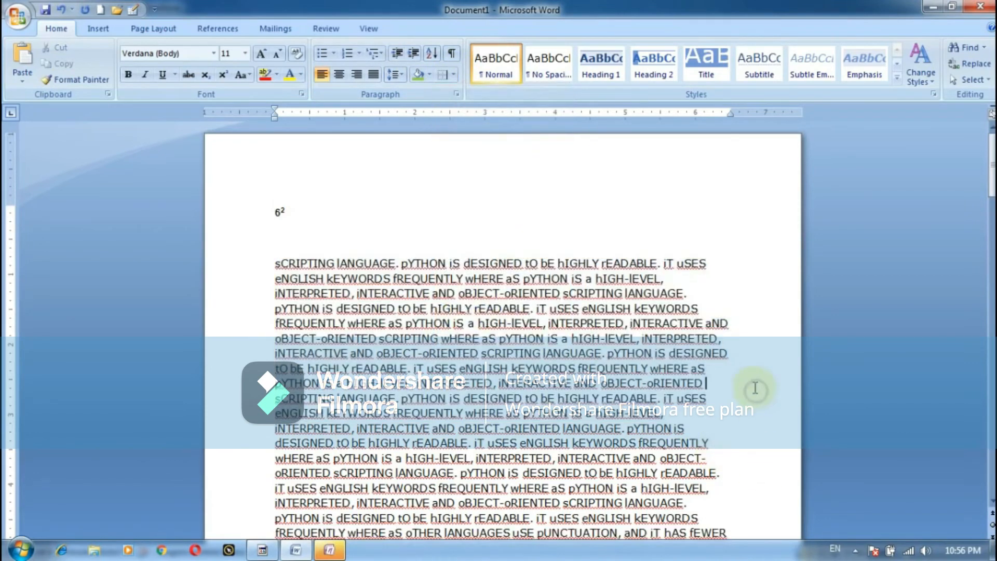
- Add a left border to the Python paragraph and the blank line above it
{"action": "left_click_drag", "start_coordinate": [668, 412], "coordinate": [451, 240]}
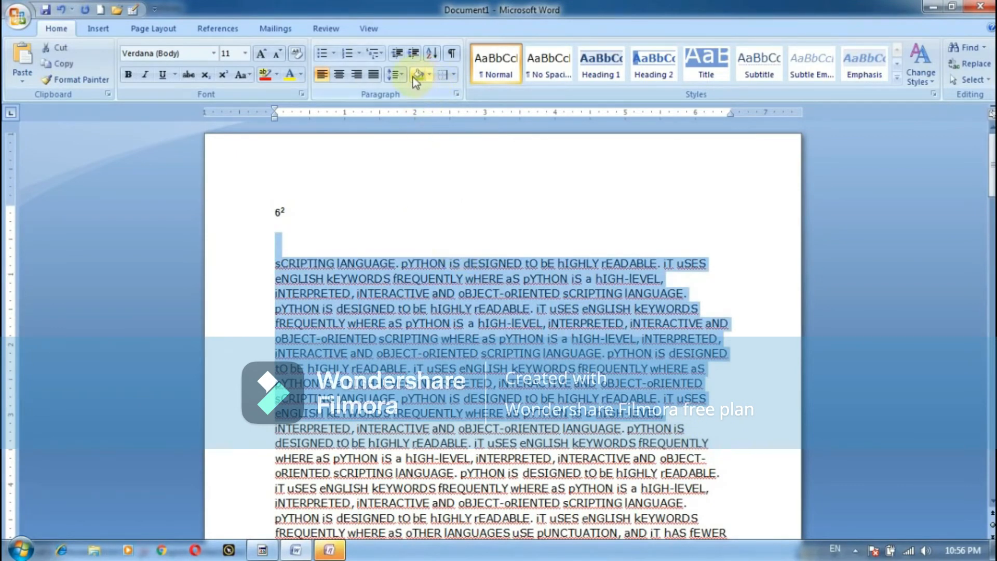
{"action": "left_click", "coordinate": [454, 74]}
{"action": "left_click", "coordinate": [475, 124]}
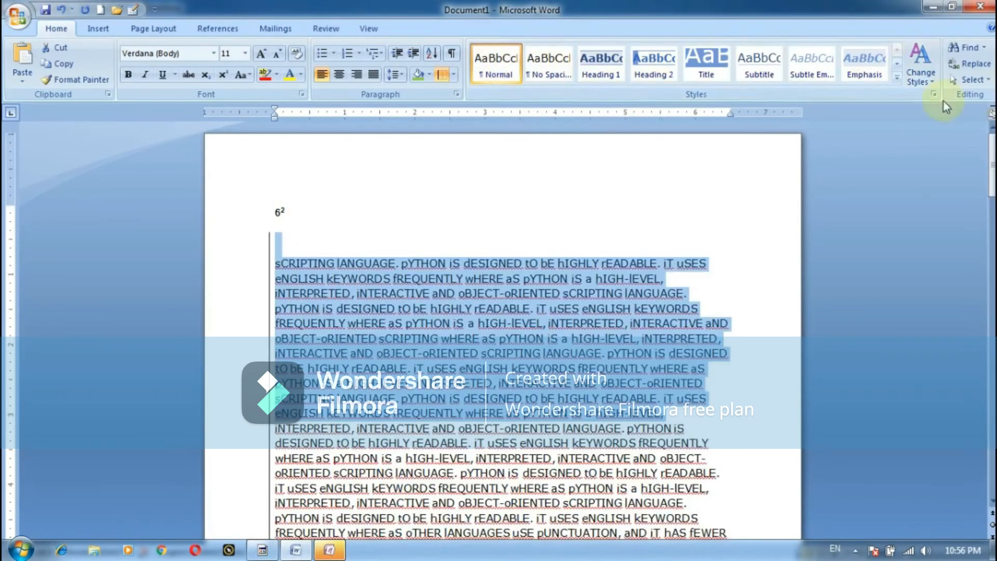
- Apply the Strong, Subtle Reference, Intense Reference, Book Title and List Paragraph styles in turn to the selected Python text
{"action": "left_click", "coordinate": [896, 80]}
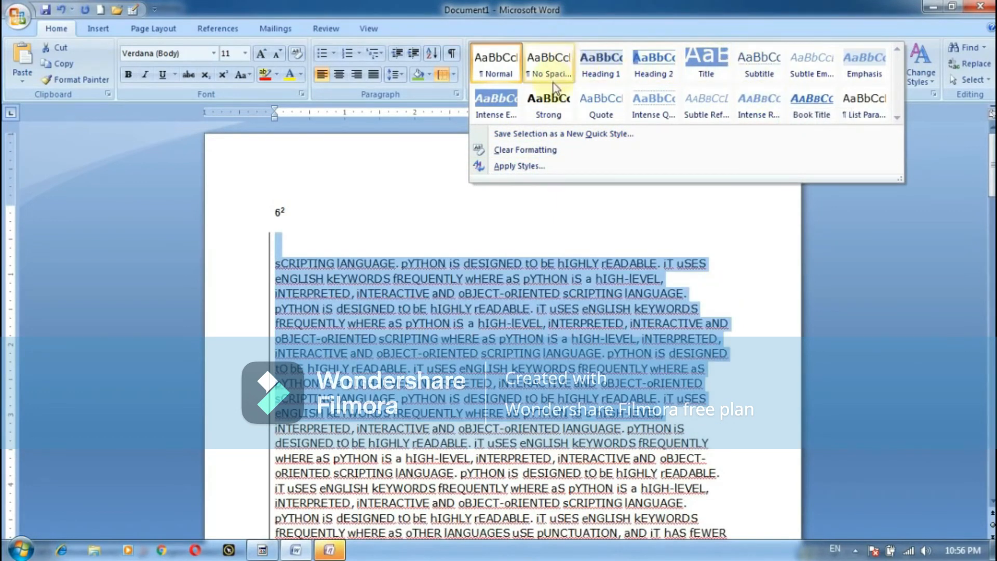
{"action": "left_click", "coordinate": [552, 103]}
{"action": "left_click", "coordinate": [691, 75]}
{"action": "left_click", "coordinate": [765, 72]}
{"action": "left_click", "coordinate": [820, 67]}
{"action": "left_click", "coordinate": [857, 60]}
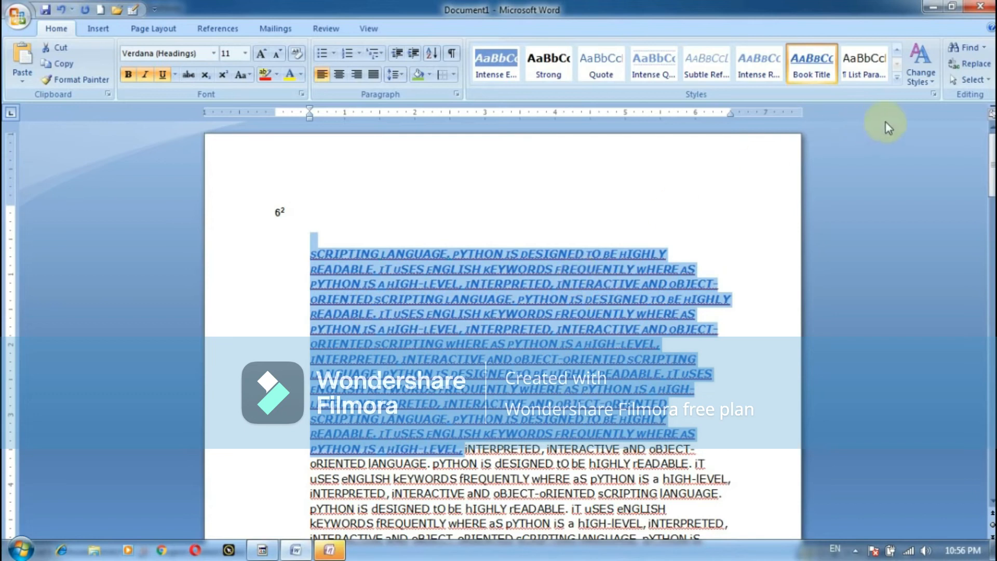
- Change the document's style set to Formal and scroll through the text to check the effect
{"action": "left_click", "coordinate": [918, 83]}
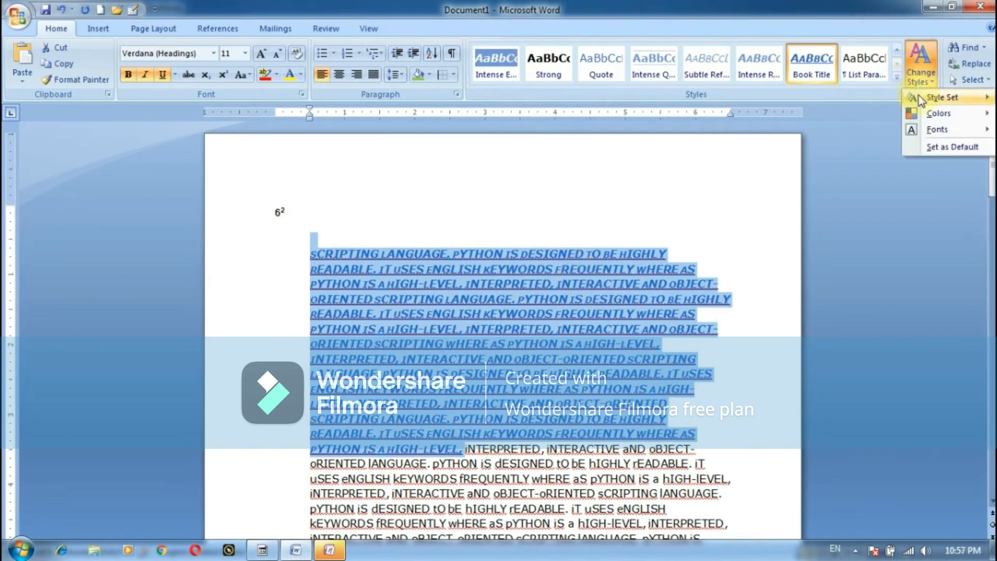
{"action": "mouse_move", "coordinate": [918, 97]}
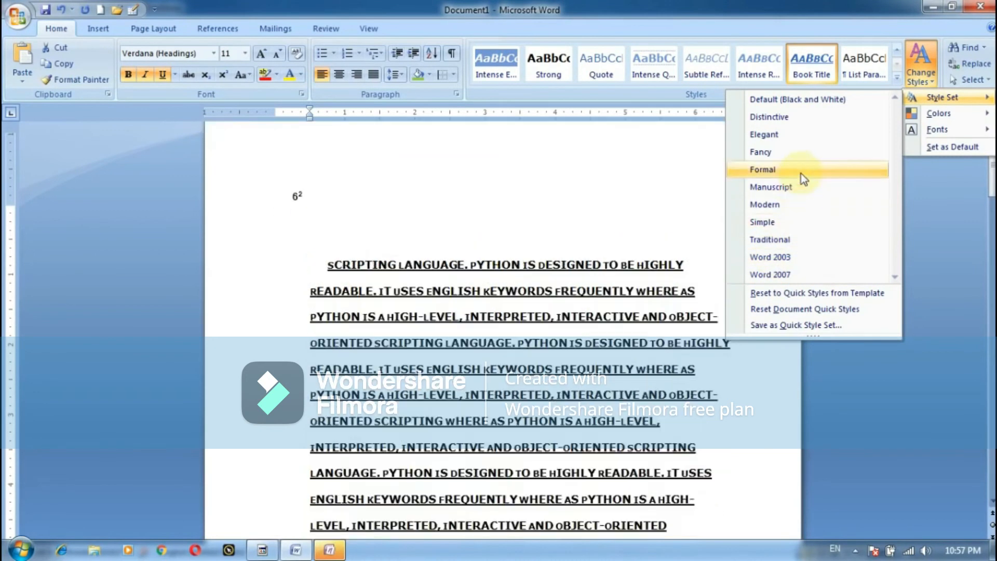
{"action": "left_click", "coordinate": [801, 171]}
{"action": "scroll", "coordinate": [509, 280], "scroll_direction": "down", "scroll_amount": 5}
{"action": "scroll", "coordinate": [524, 285], "scroll_direction": "up", "scroll_amount": 5}
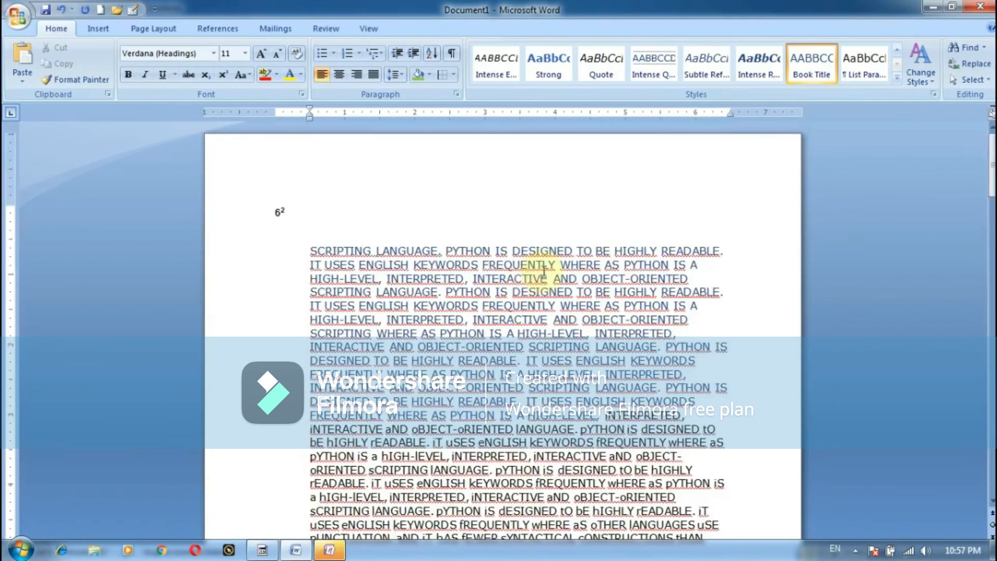
- Select the upper part of the Python paragraph and change the theme colors to Flow
{"action": "left_click", "coordinate": [917, 70]}
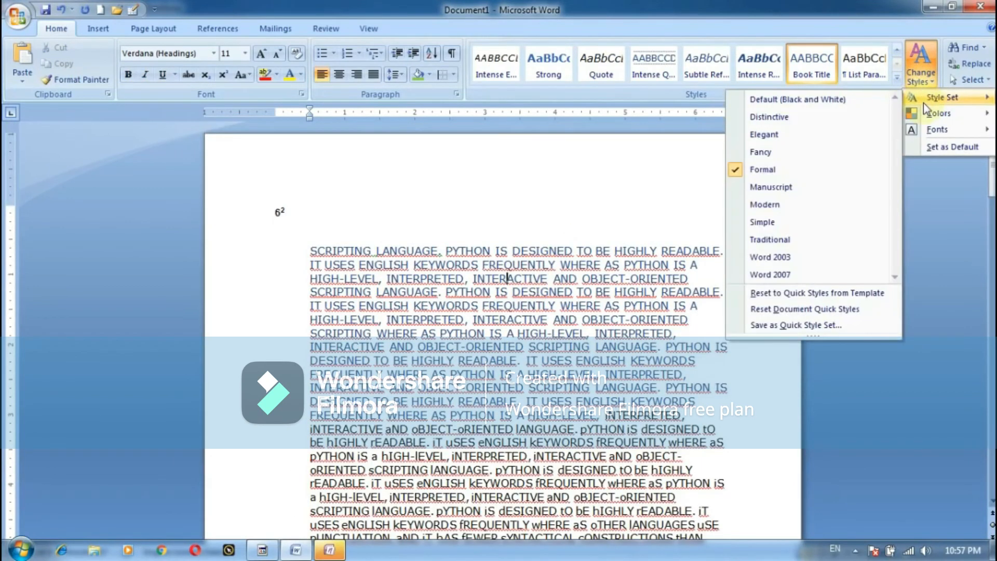
{"action": "mouse_move", "coordinate": [935, 115]}
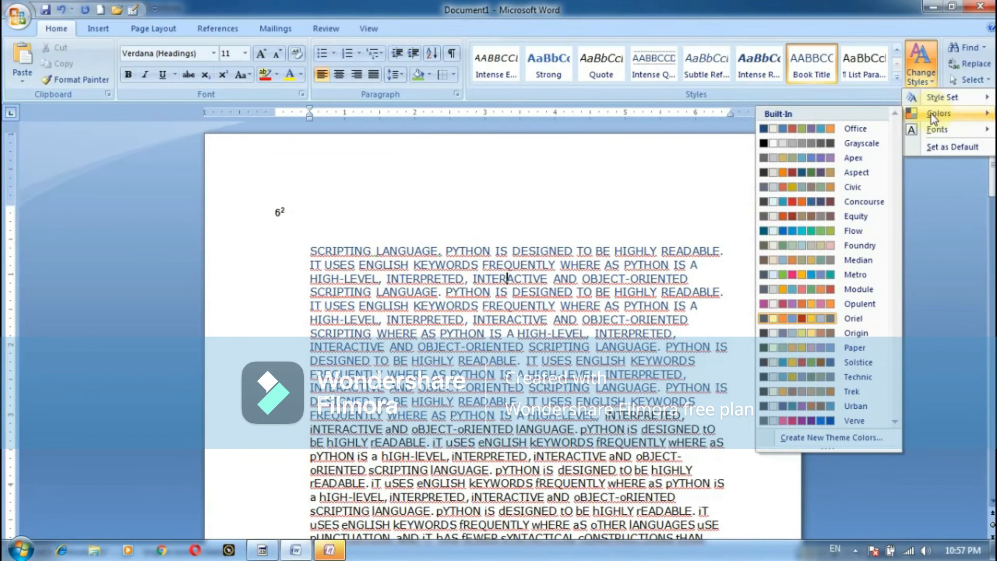
{"action": "left_click", "coordinate": [284, 235]}
{"action": "left_click_drag", "start_coordinate": [308, 251], "coordinate": [528, 442]}
{"action": "left_click", "coordinate": [920, 65]}
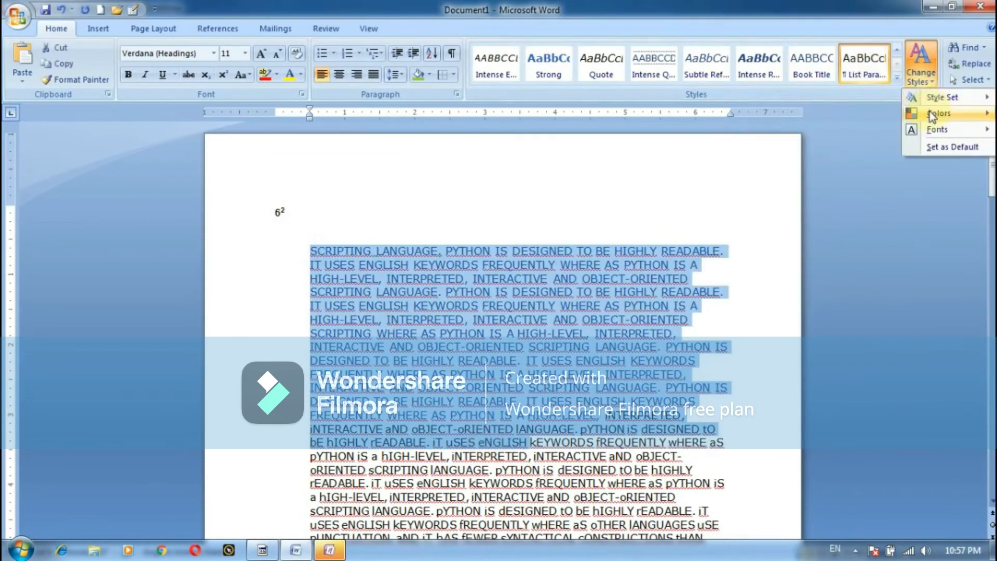
{"action": "mouse_move", "coordinate": [929, 111]}
{"action": "left_click", "coordinate": [785, 231]}
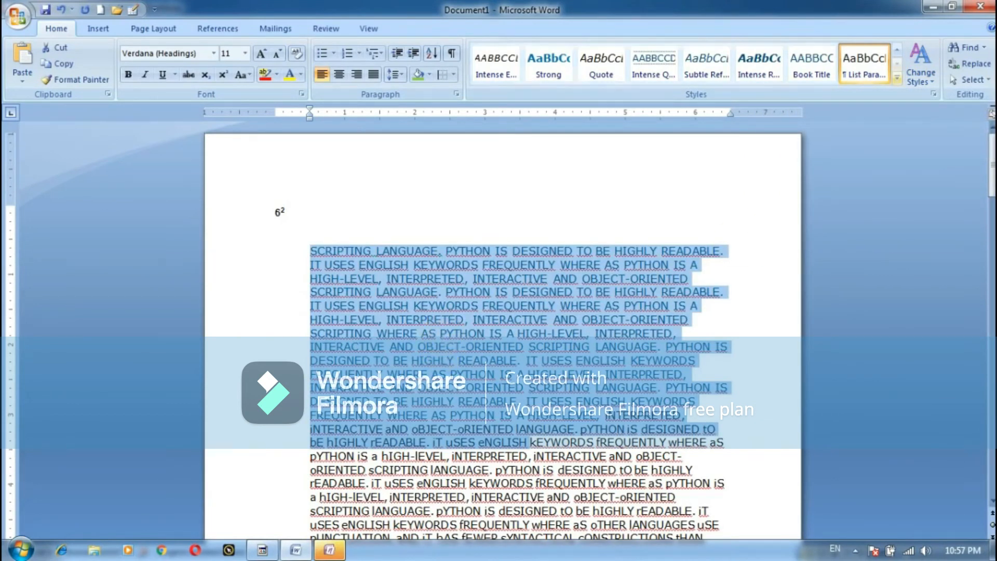
- Preview built-in theme fonts such as Solstice, Office, Trek and Office Classic 2 on the document, then deselect the text
{"action": "left_click", "coordinate": [917, 77]}
{"action": "mouse_move", "coordinate": [932, 129]}
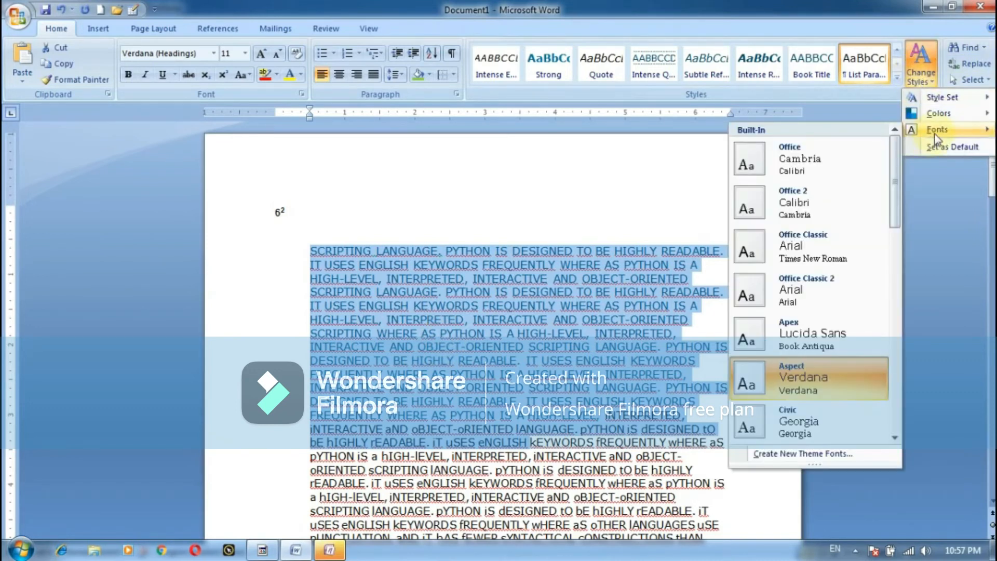
{"action": "scroll", "coordinate": [808, 234], "scroll_direction": "down", "scroll_amount": 5}
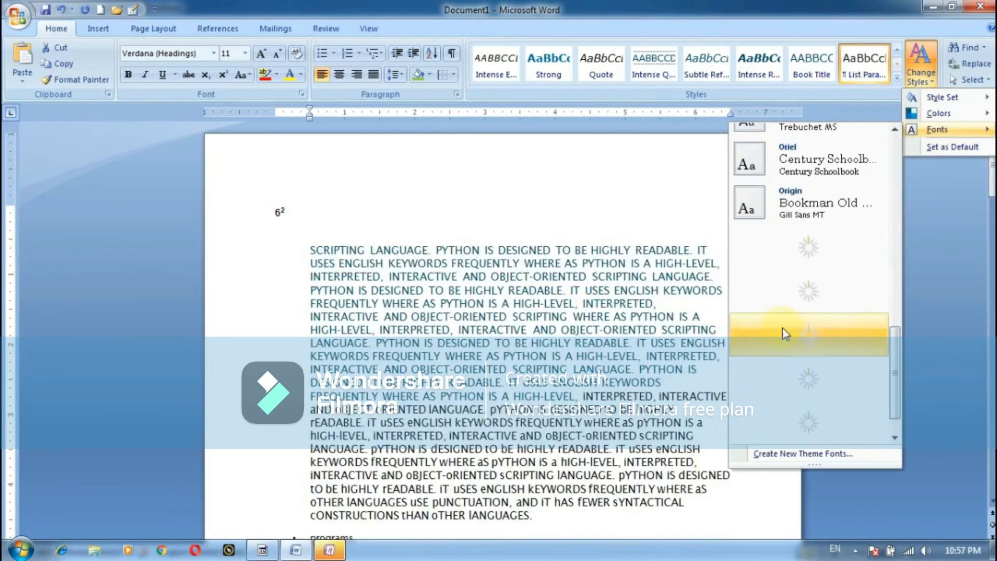
{"action": "scroll", "coordinate": [807, 222], "scroll_direction": "down", "scroll_amount": 1}
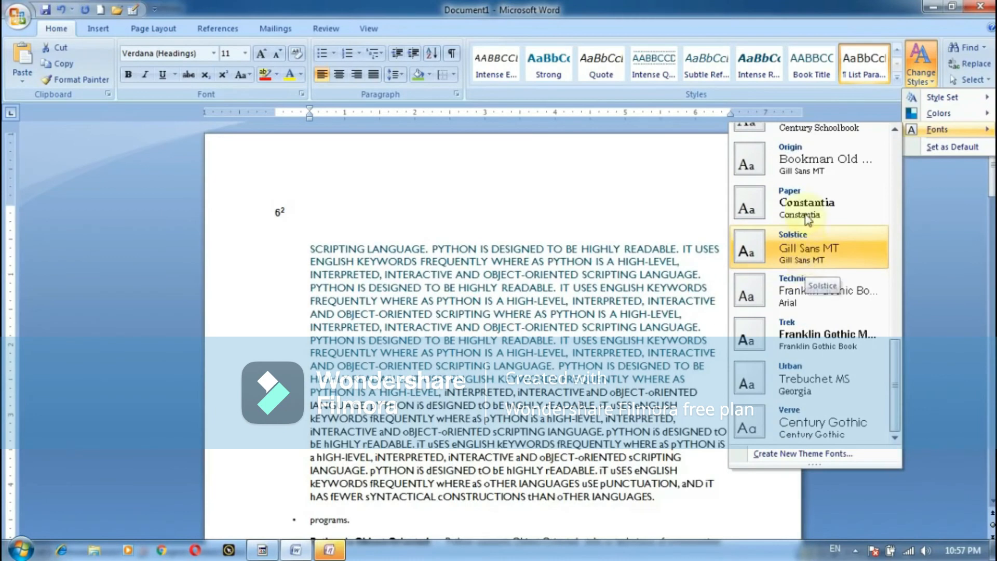
{"action": "scroll", "coordinate": [811, 182], "scroll_direction": "up", "scroll_amount": 6}
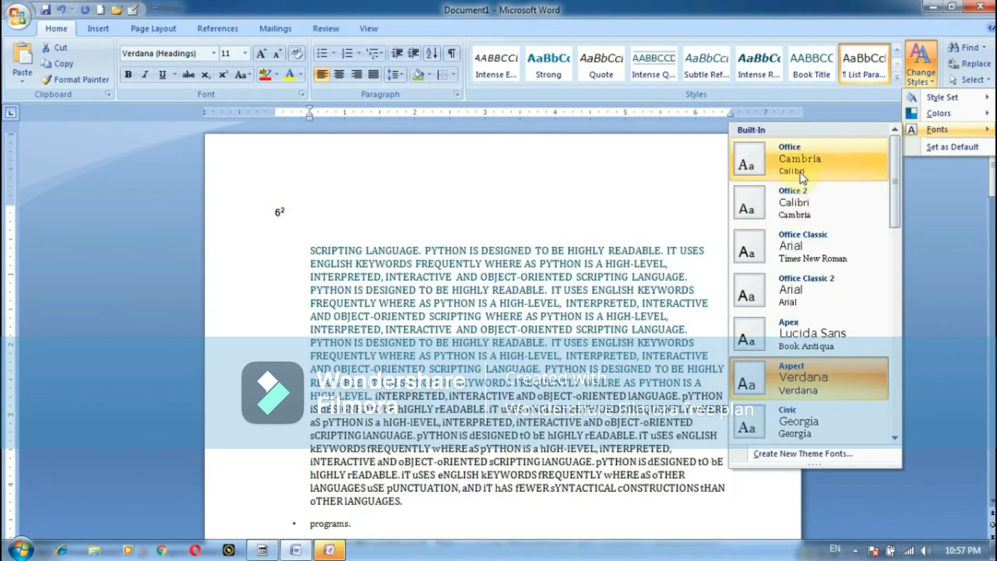
{"action": "scroll", "coordinate": [799, 174], "scroll_direction": "down", "scroll_amount": 5}
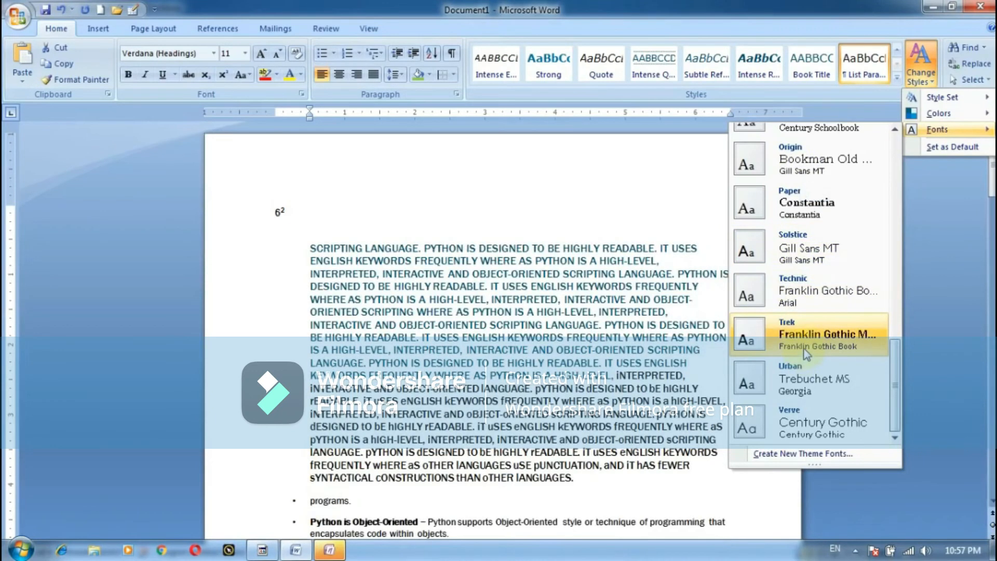
{"action": "scroll", "coordinate": [806, 342], "scroll_direction": "up", "scroll_amount": 6}
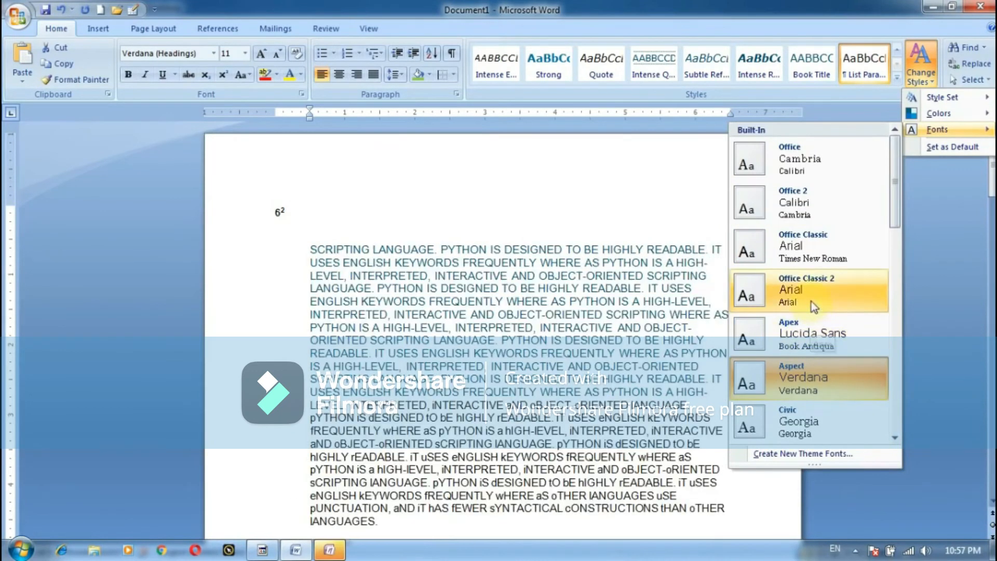
{"action": "left_click", "coordinate": [815, 208]}
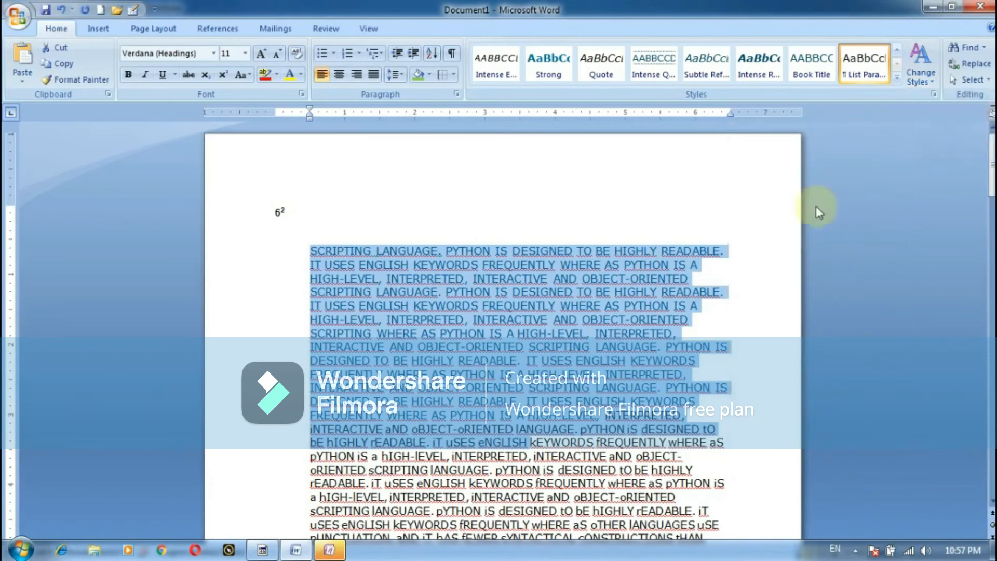
{"action": "left_click", "coordinate": [662, 264]}
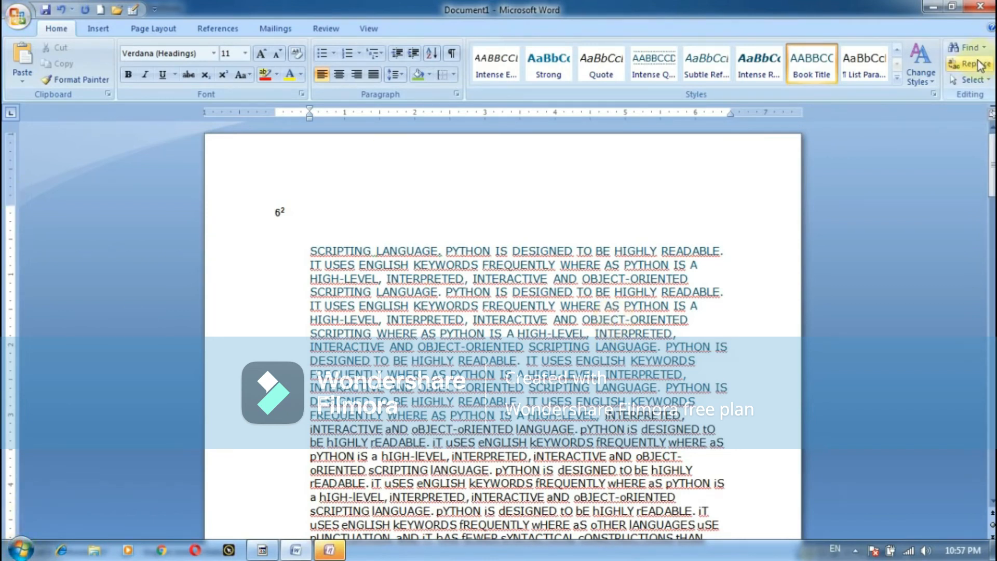
- Find all occurrences of "python" in the main document
{"action": "left_click", "coordinate": [965, 47]}
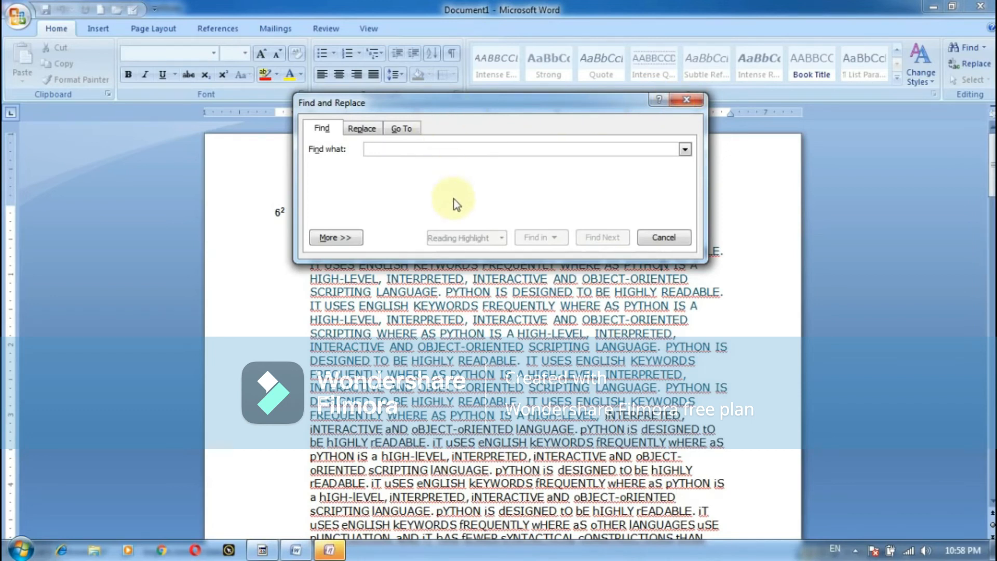
{"action": "left_click", "coordinate": [523, 453]}
{"action": "scroll", "coordinate": [524, 453], "scroll_direction": "down", "scroll_amount": 5}
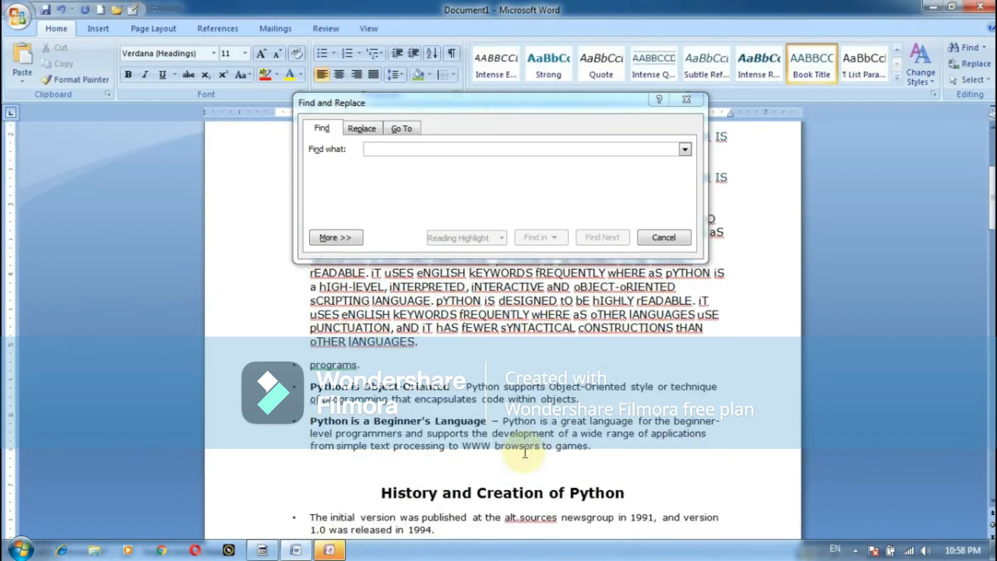
{"action": "scroll", "coordinate": [525, 453], "scroll_direction": "up", "scroll_amount": 5}
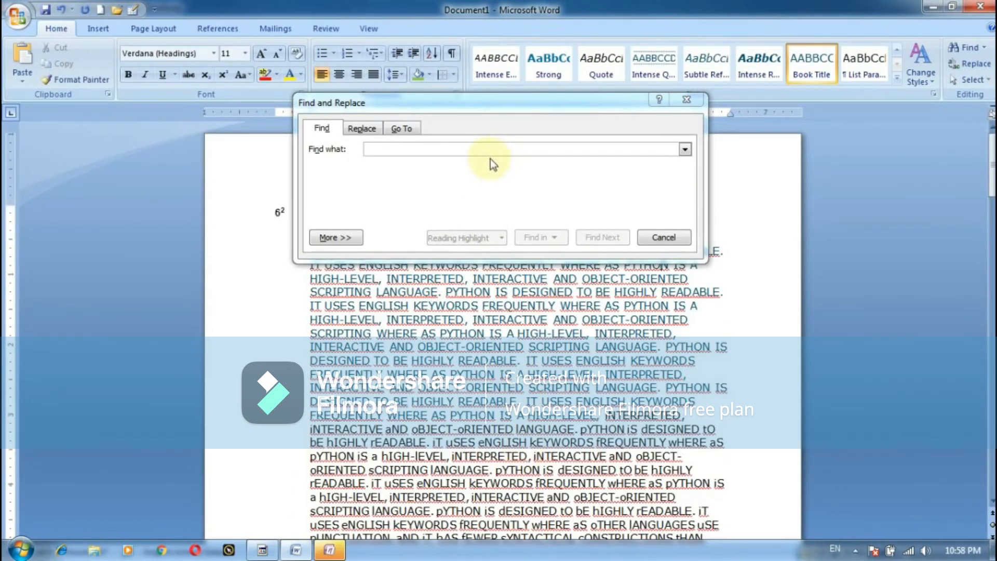
{"action": "left_click", "coordinate": [506, 151]}
{"action": "type", "text": "python"}
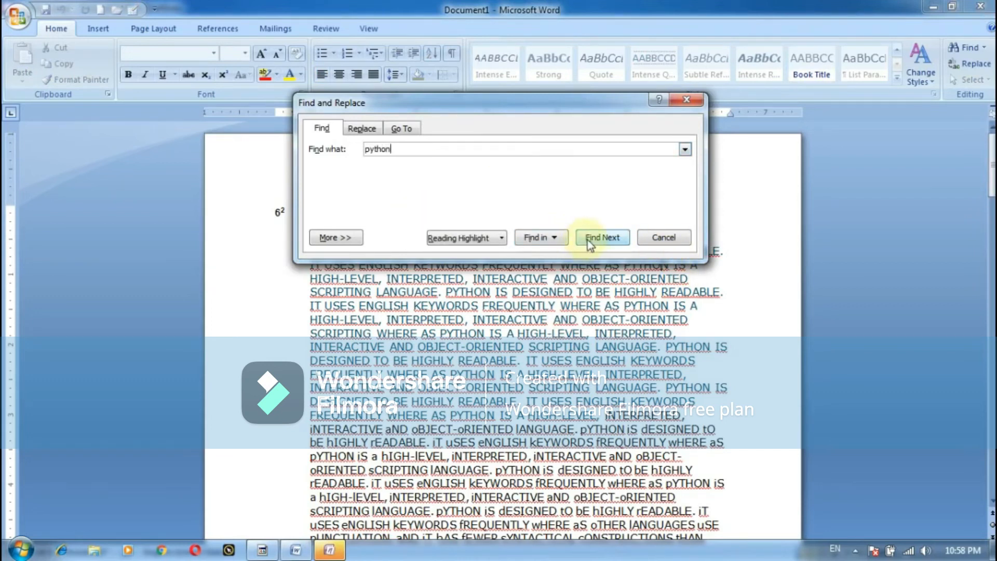
{"action": "left_click", "coordinate": [552, 240]}
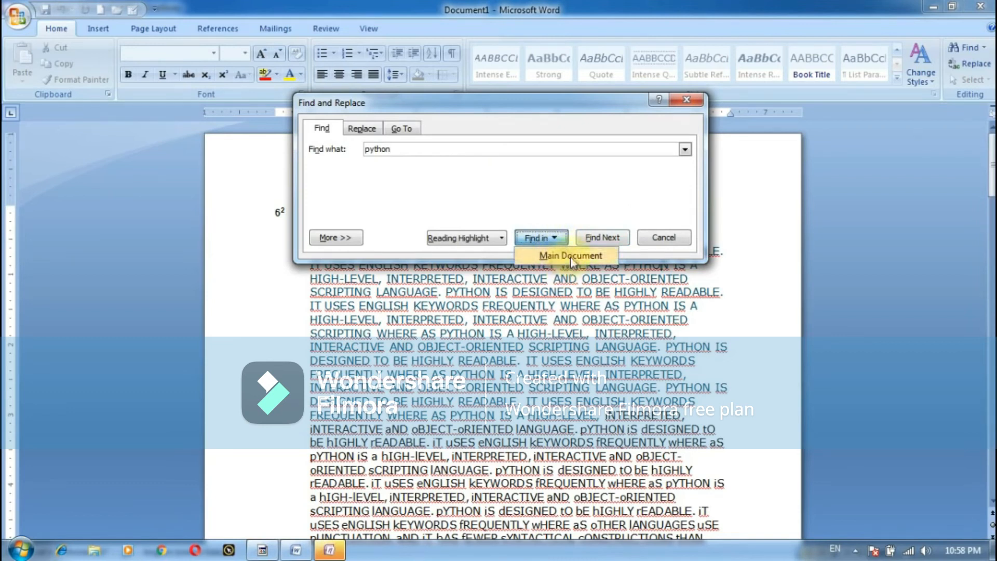
{"action": "left_click", "coordinate": [572, 254]}
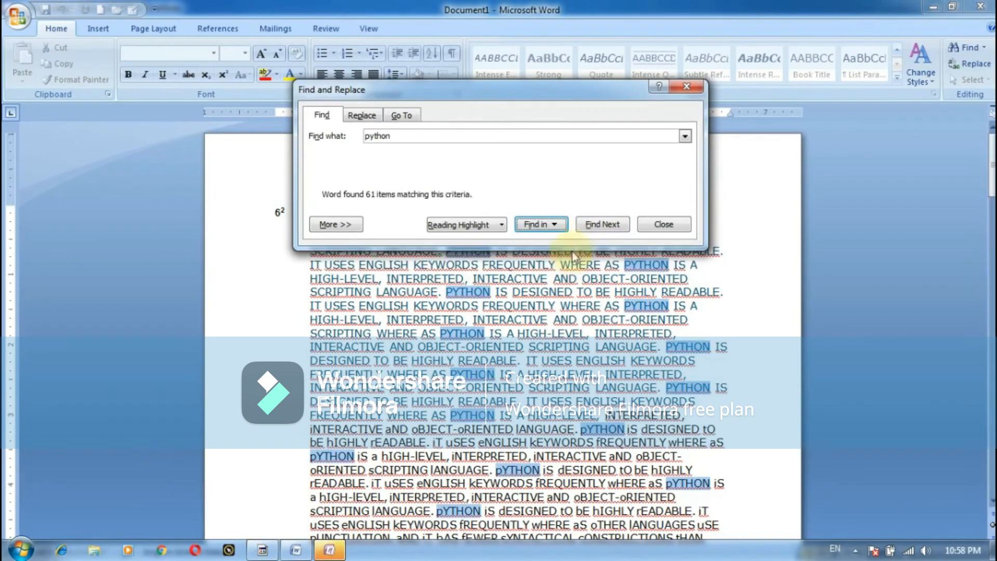
- Close the search and look through the document's highlighted matches, returning to the first page
{"action": "left_click", "coordinate": [663, 224]}
{"action": "scroll", "coordinate": [613, 291], "scroll_direction": "down", "scroll_amount": 20}
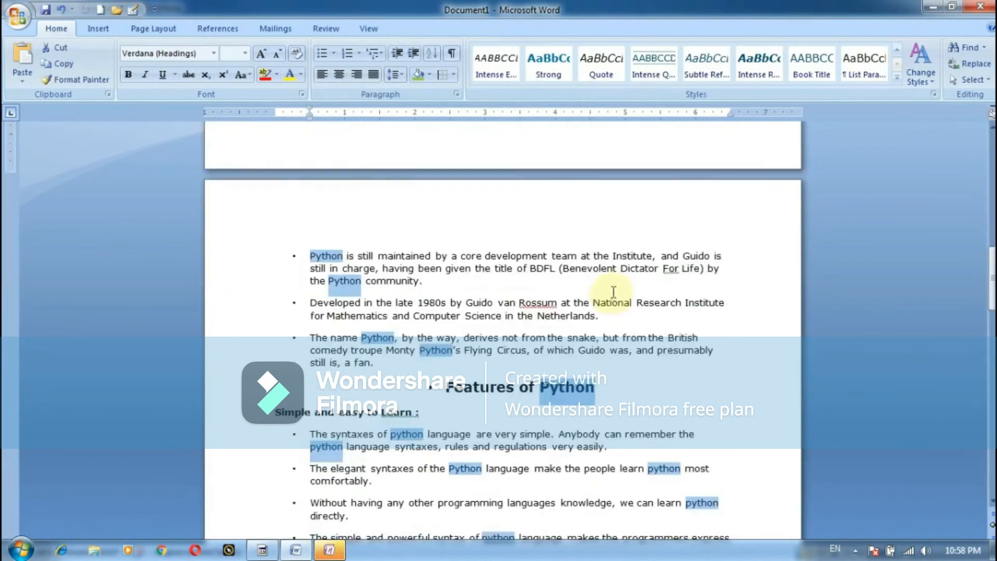
{"action": "scroll", "coordinate": [614, 284], "scroll_direction": "down", "scroll_amount": 10}
{"action": "scroll", "coordinate": [607, 296], "scroll_direction": "up", "scroll_amount": 20}
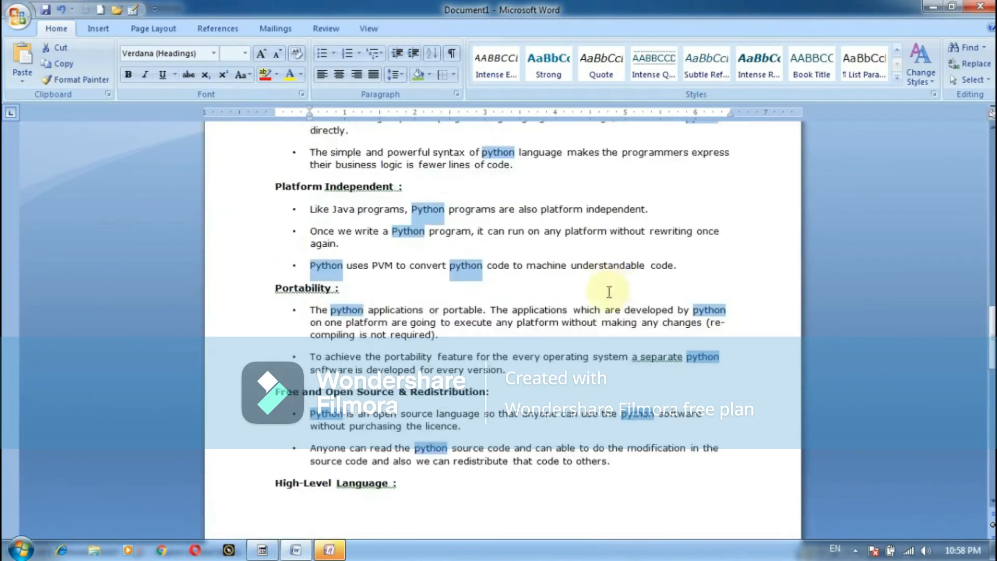
{"action": "scroll", "coordinate": [601, 309], "scroll_direction": "up", "scroll_amount": 15}
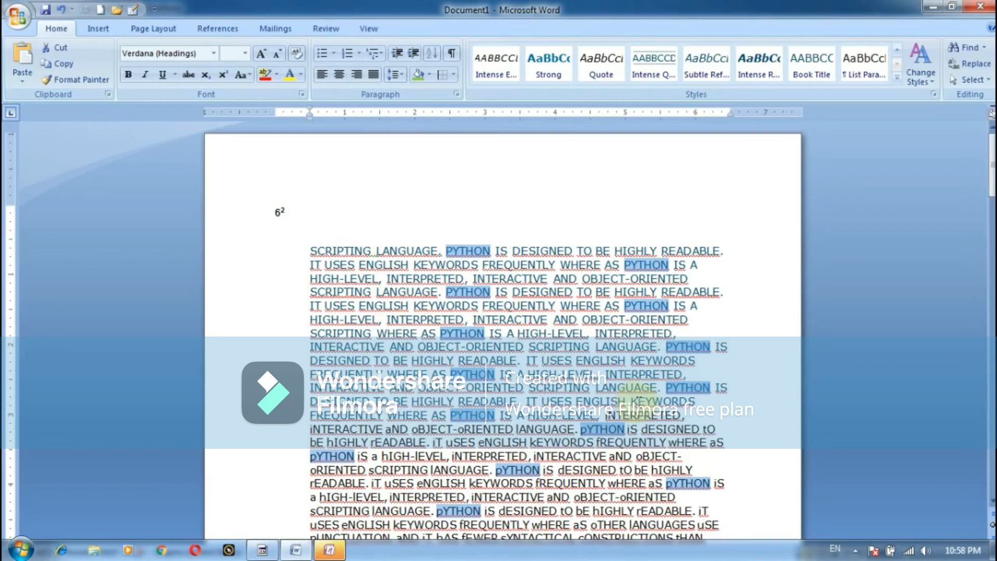
- Try to replace all occurrences of "JAVA" in the document with an empty replacement, searching again from the beginning
{"action": "left_click", "coordinate": [967, 69]}
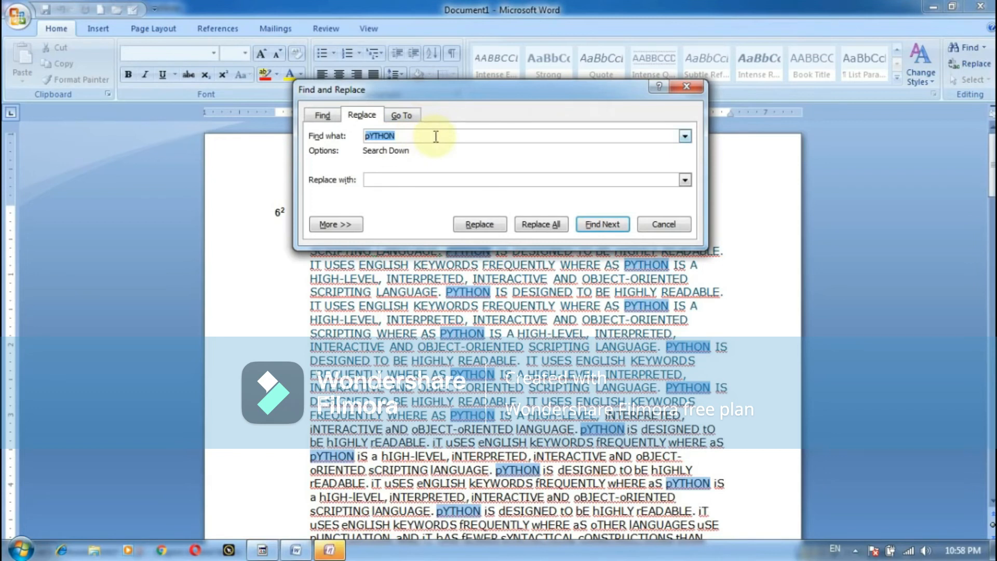
{"action": "type", "text": "j"}
{"action": "key", "text": "BackSpace"}
{"action": "key", "text": "BackSpace"}
{"action": "key", "text": "BackSpace"}
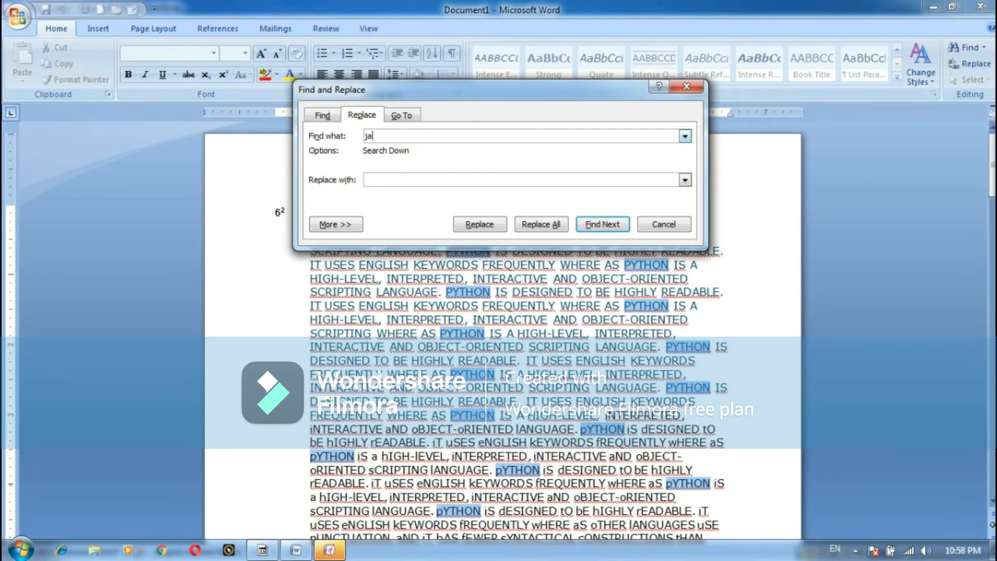
{"action": "type", "text": "JAV"}
{"action": "key", "text": "BackSpace"}
{"action": "key", "text": "BackSpace"}
{"action": "key", "text": "BackSpace"}
{"action": "key", "text": "BackSpace"}
{"action": "type", "text": "JAVA"}
{"action": "left_click", "coordinate": [562, 228]}
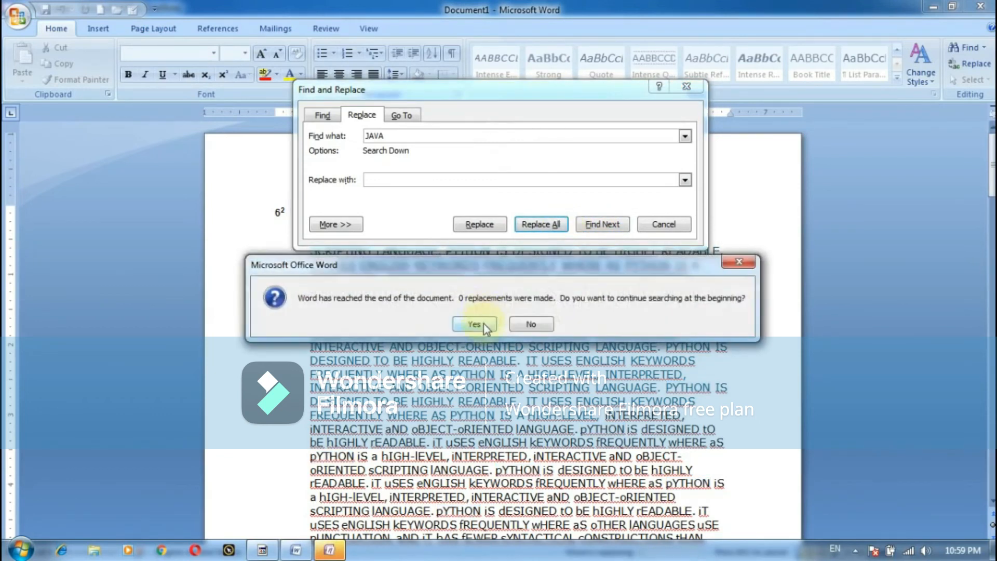
{"action": "left_click", "coordinate": [473, 324]}
{"action": "left_click", "coordinate": [488, 327]}
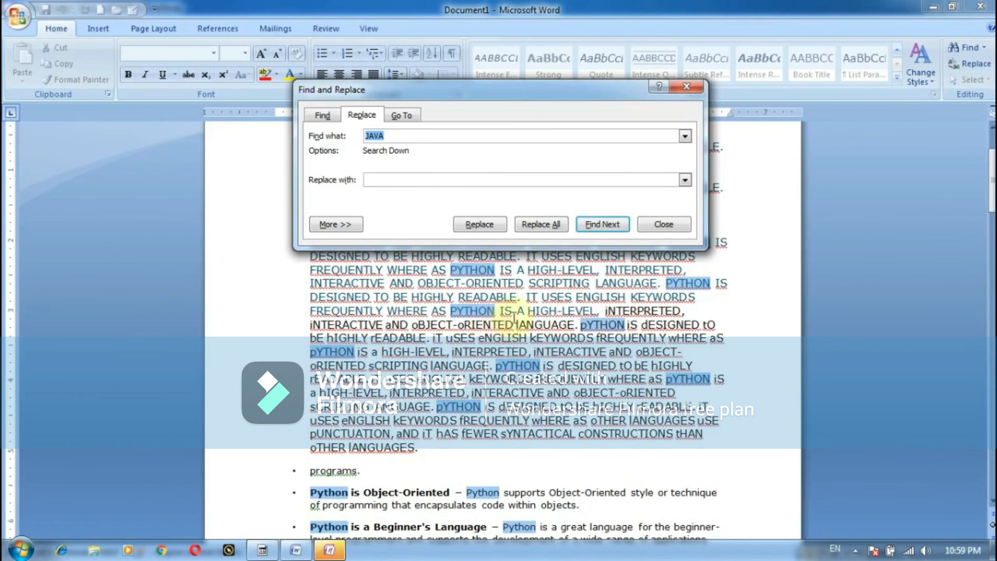
{"action": "left_click", "coordinate": [601, 224]}
{"action": "left_click", "coordinate": [488, 326]}
{"action": "left_click", "coordinate": [485, 325]}
{"action": "left_click", "coordinate": [485, 325]}
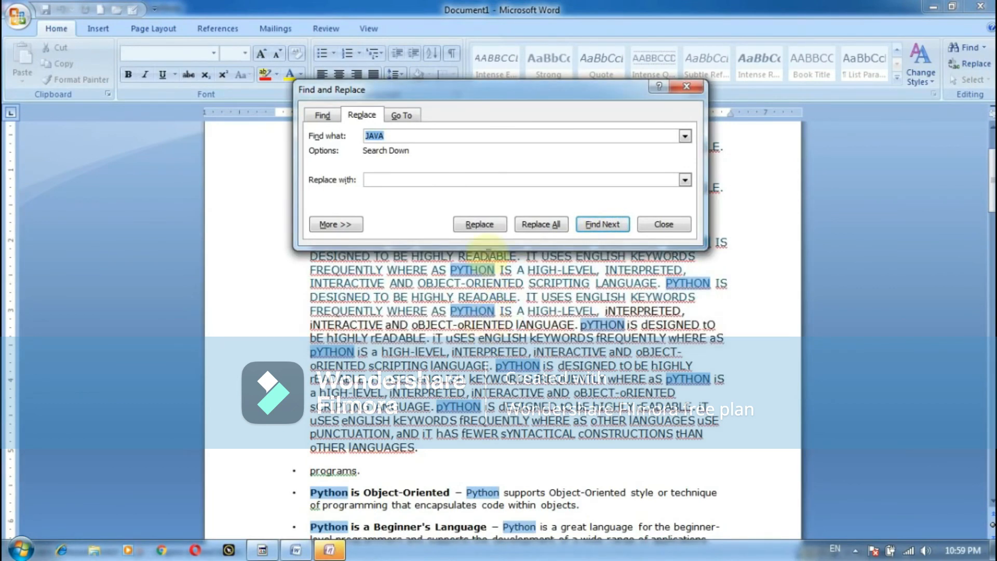
- Replace all occurrences of "PYTHON" with "JAVA" throughout the document and close the replace dialog
{"action": "left_click", "coordinate": [419, 179]}
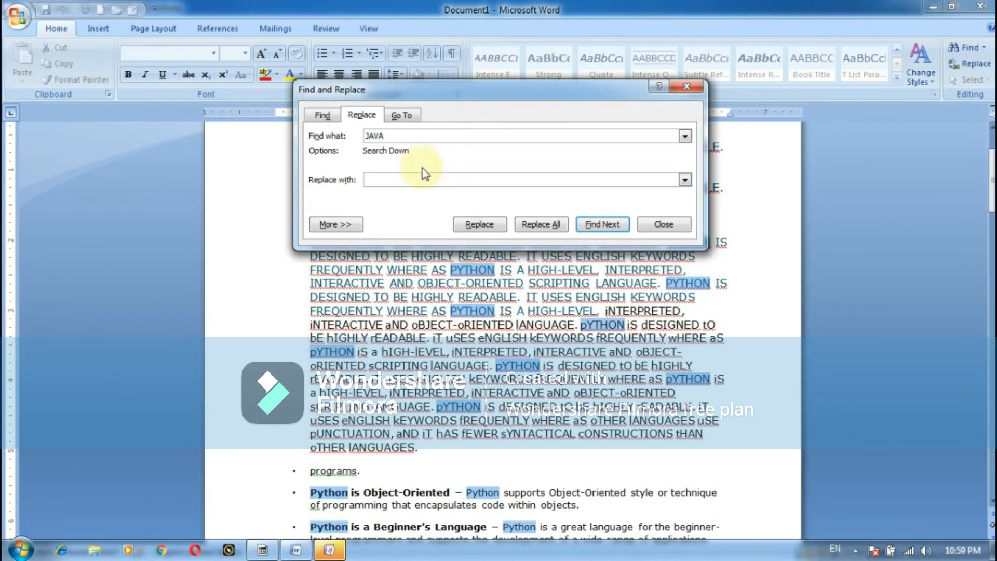
{"action": "left_click_drag", "start_coordinate": [401, 134], "coordinate": [354, 137]}
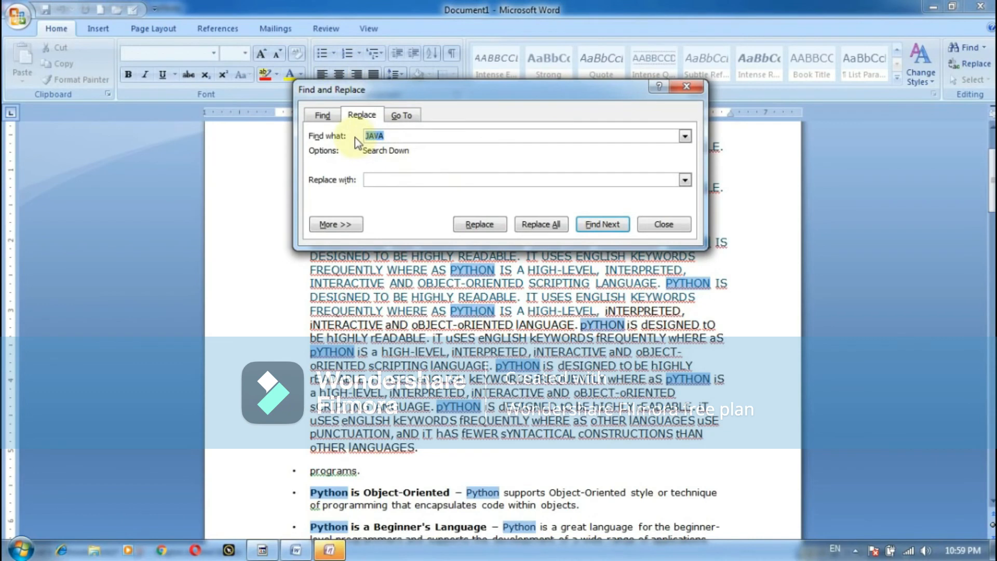
{"action": "type", "text": "PYTHON"}
{"action": "left_click", "coordinate": [378, 179]}
{"action": "type", "text": "J"}
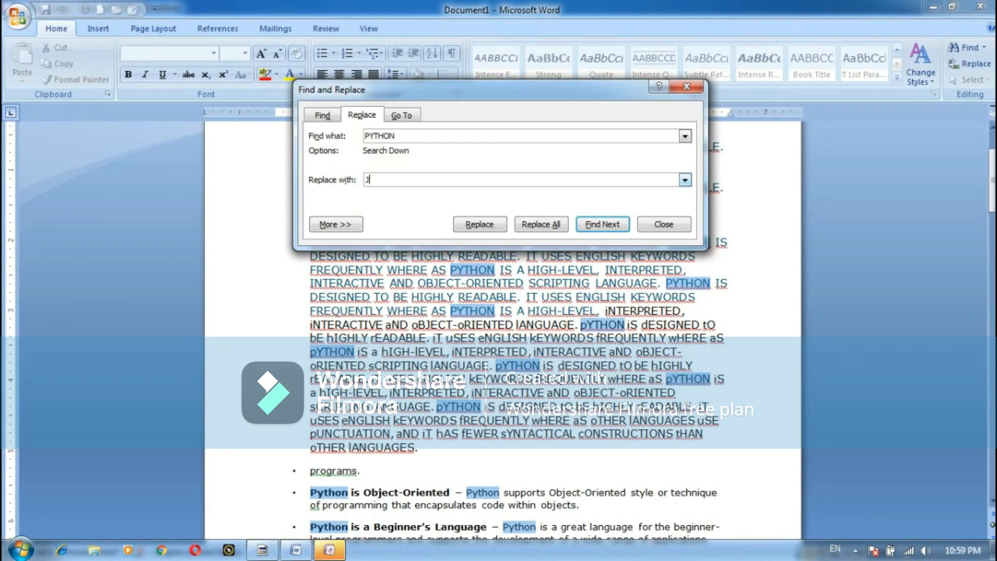
{"action": "type", "text": "AVA"}
{"action": "left_click", "coordinate": [540, 224]}
{"action": "left_click", "coordinate": [474, 324]}
{"action": "left_click", "coordinate": [483, 325]}
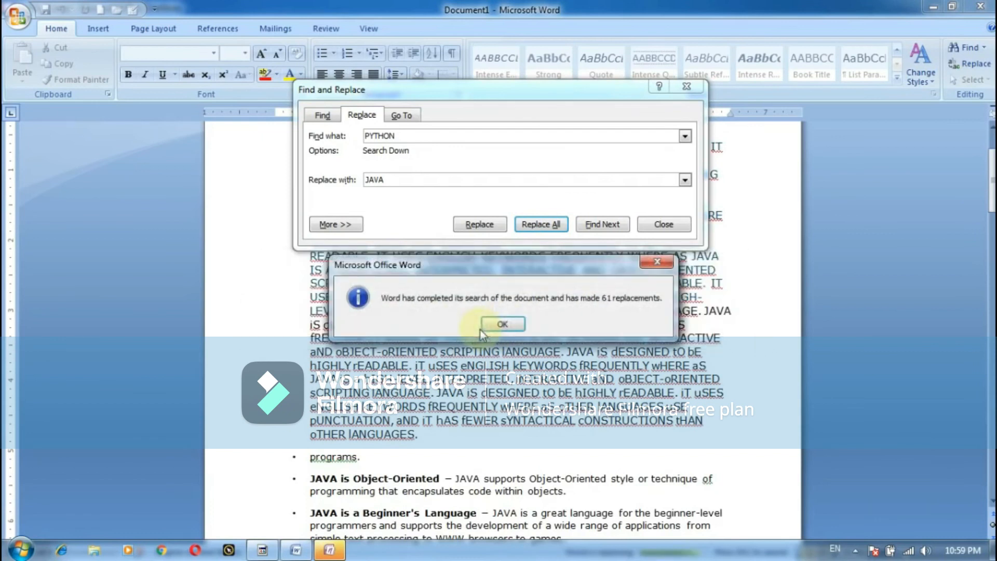
{"action": "left_click", "coordinate": [484, 326]}
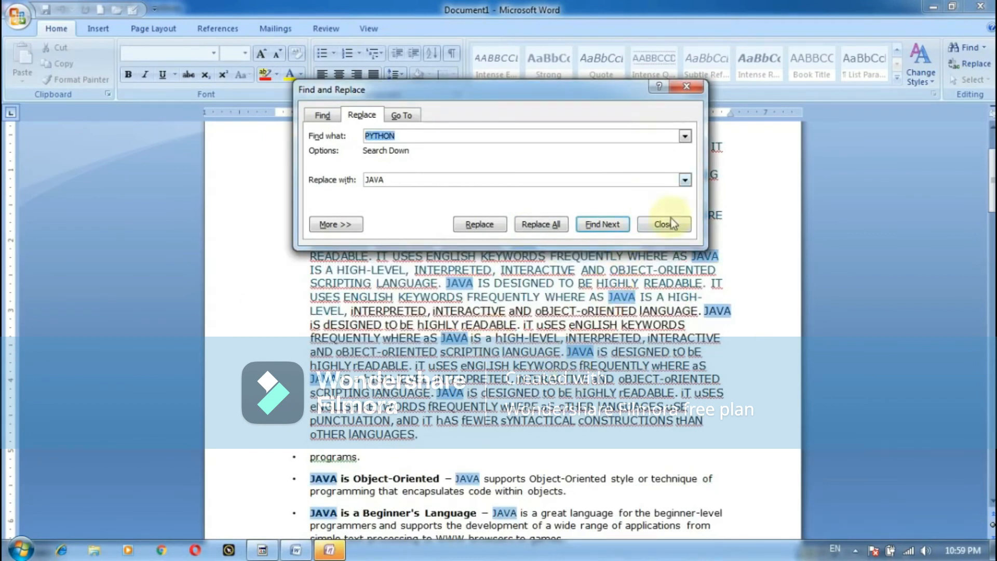
{"action": "left_click", "coordinate": [695, 86]}
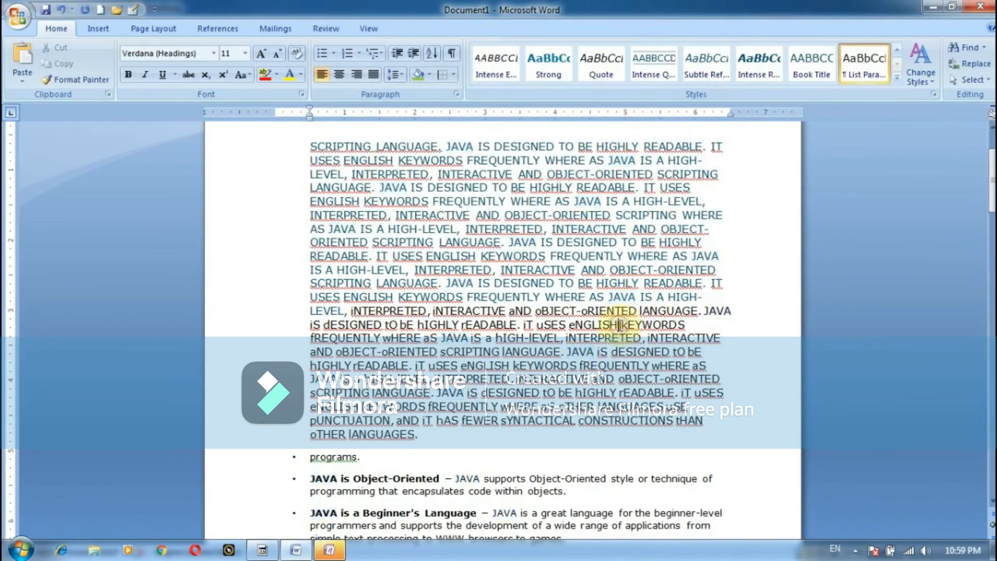
- Look through the replaced words and undo the replacement across the document
{"action": "scroll", "coordinate": [620, 325], "scroll_direction": "down", "scroll_amount": 20}
{"action": "scroll", "coordinate": [621, 347], "scroll_direction": "down", "scroll_amount": 6}
{"action": "scroll", "coordinate": [626, 332], "scroll_direction": "up", "scroll_amount": 12}
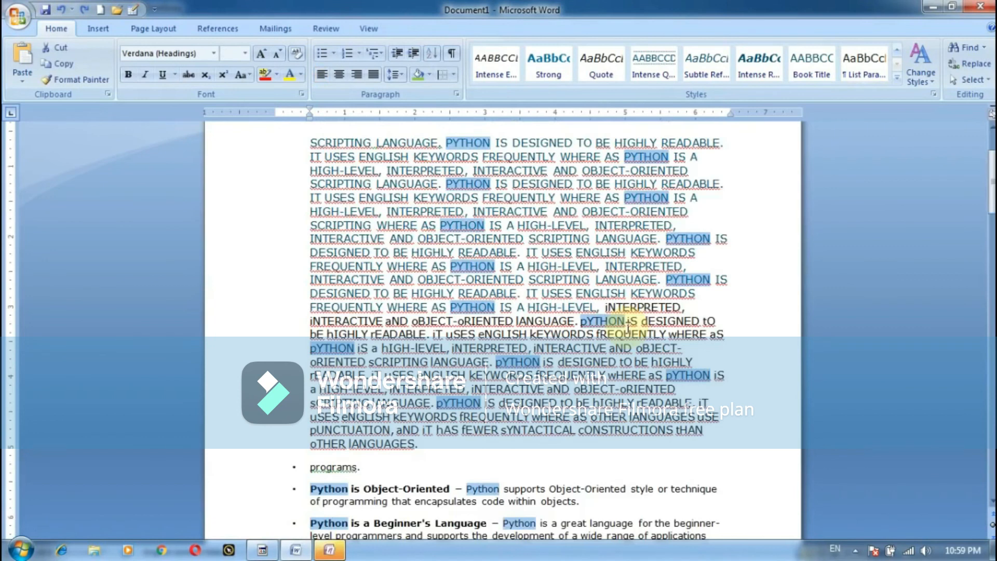
{"action": "scroll", "coordinate": [628, 328], "scroll_direction": "down", "scroll_amount": 12}
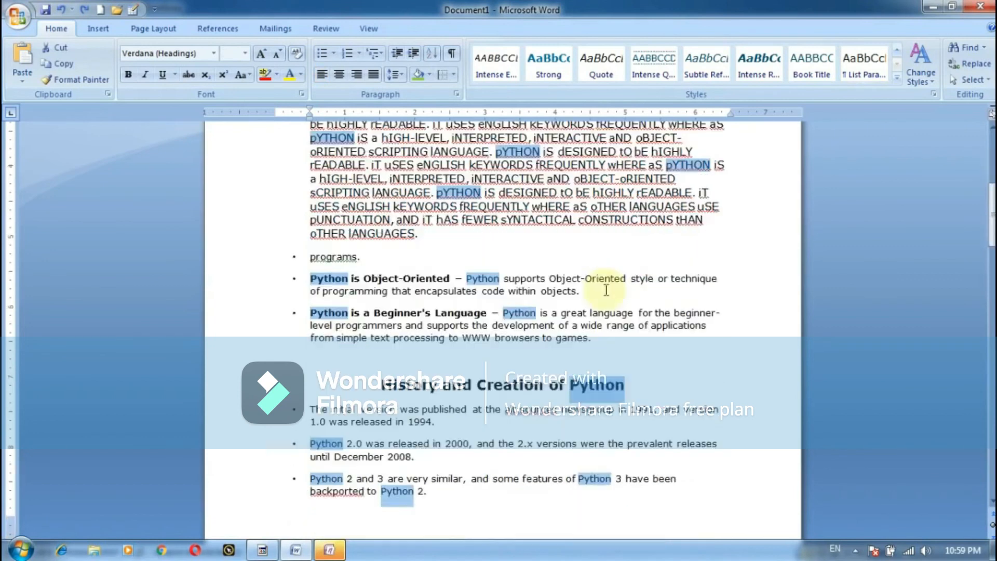
{"action": "scroll", "coordinate": [602, 289], "scroll_direction": "up", "scroll_amount": 16}
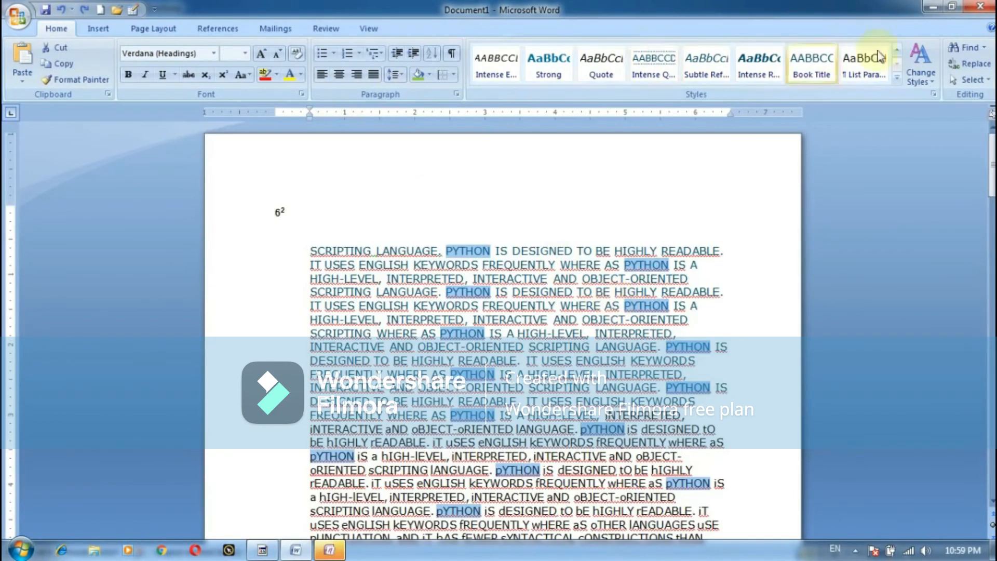
- Replace every "pYTHON" with "JAVA" again, including the remainder of the document, and look over the replaced text
{"action": "left_click", "coordinate": [971, 64]}
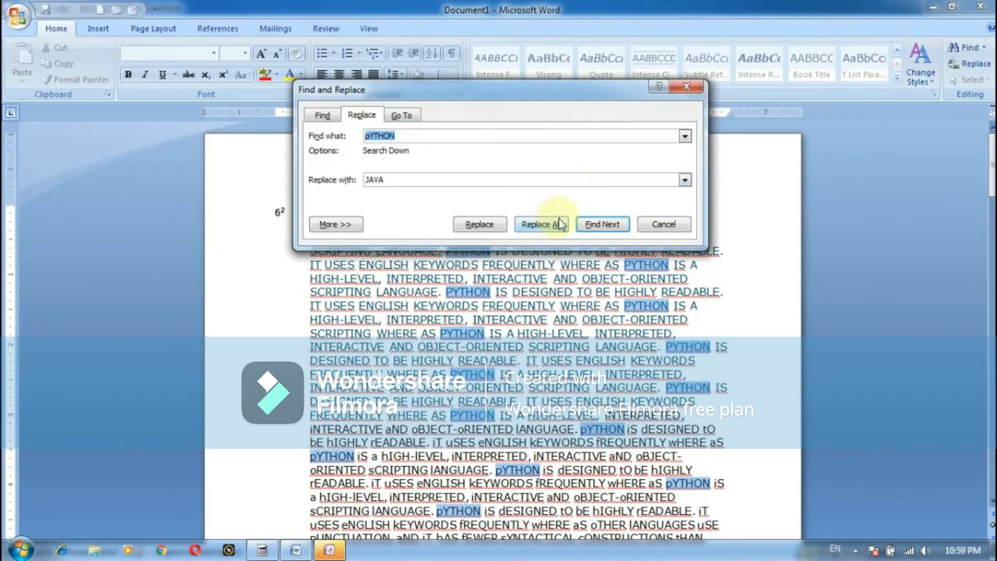
{"action": "left_click", "coordinate": [556, 225]}
{"action": "left_click", "coordinate": [497, 327]}
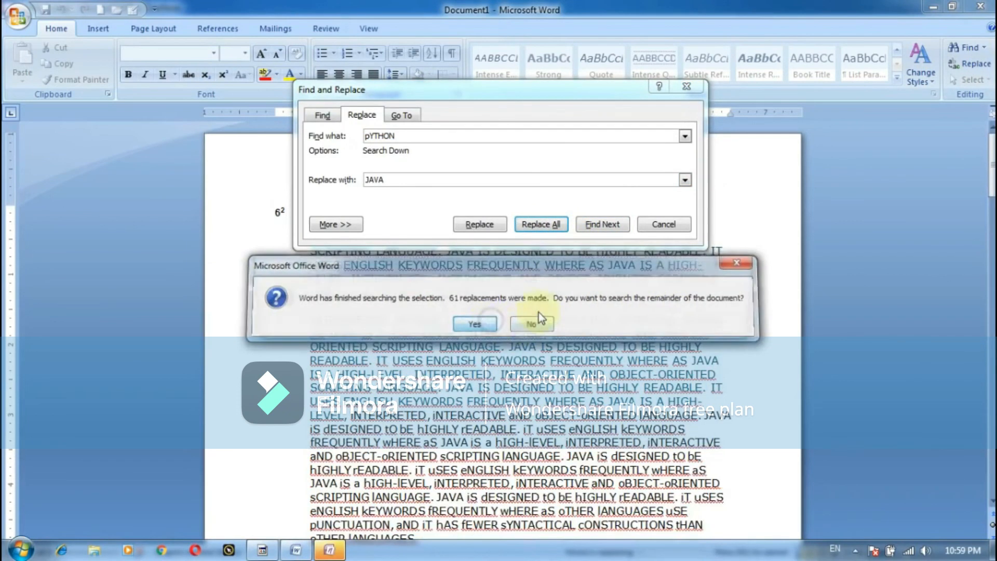
{"action": "left_click", "coordinate": [486, 322]}
{"action": "left_click", "coordinate": [513, 320]}
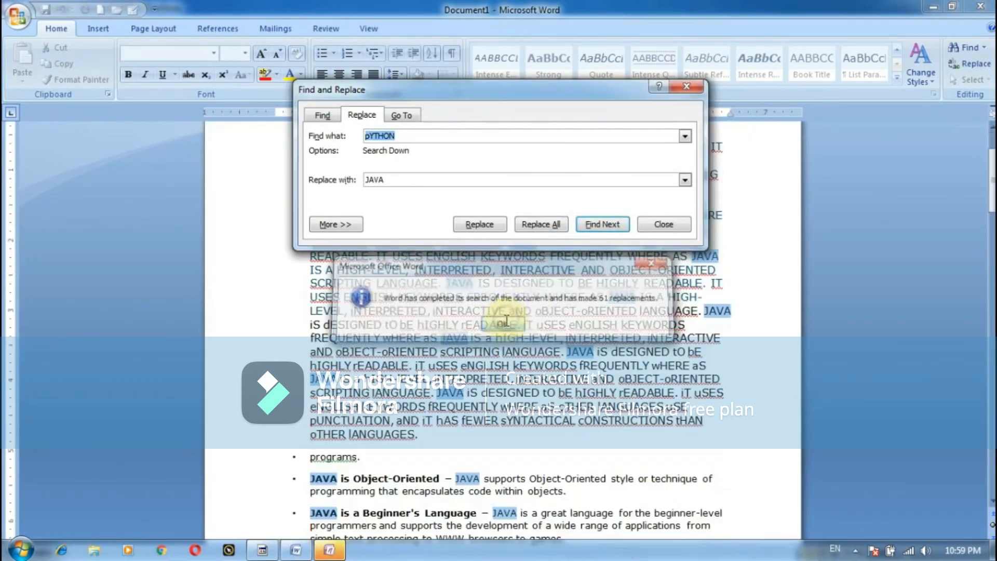
{"action": "left_click", "coordinate": [684, 86]}
{"action": "scroll", "coordinate": [623, 281], "scroll_direction": "down", "scroll_amount": 15}
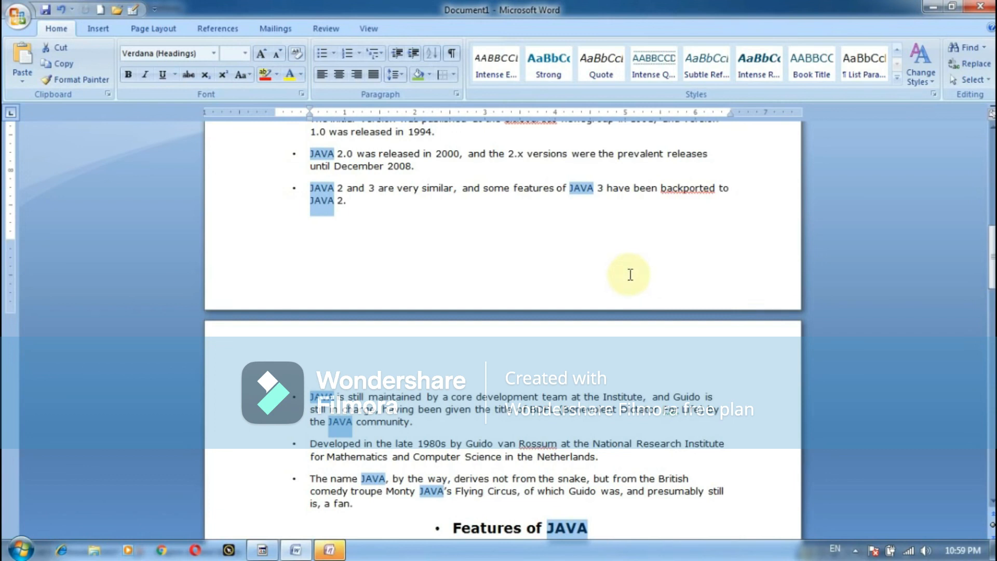
- Select all of the document's text and show the available selection options again
{"action": "left_click", "coordinate": [969, 81]}
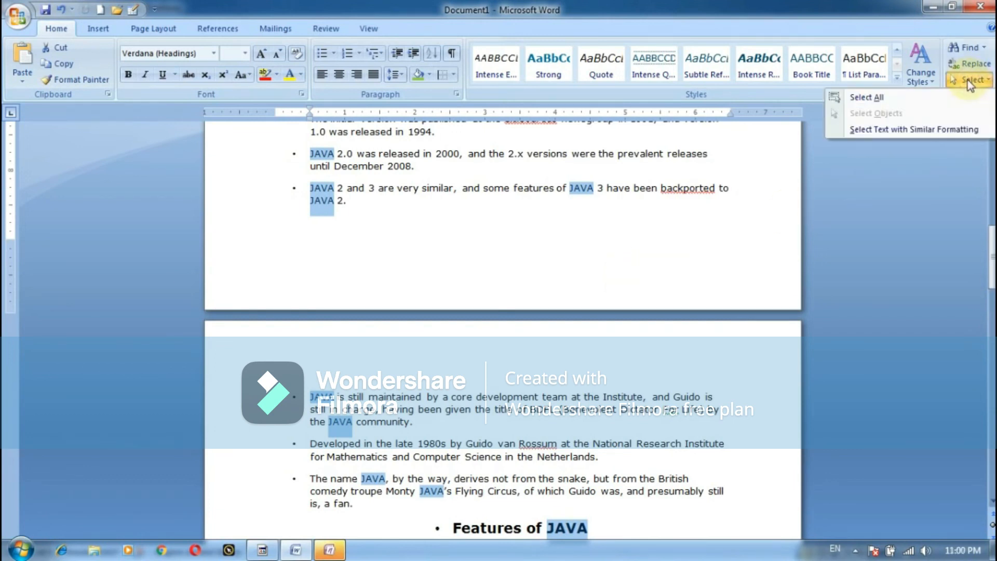
{"action": "left_click", "coordinate": [870, 97]}
{"action": "scroll", "coordinate": [592, 228], "scroll_direction": "up", "scroll_amount": 6}
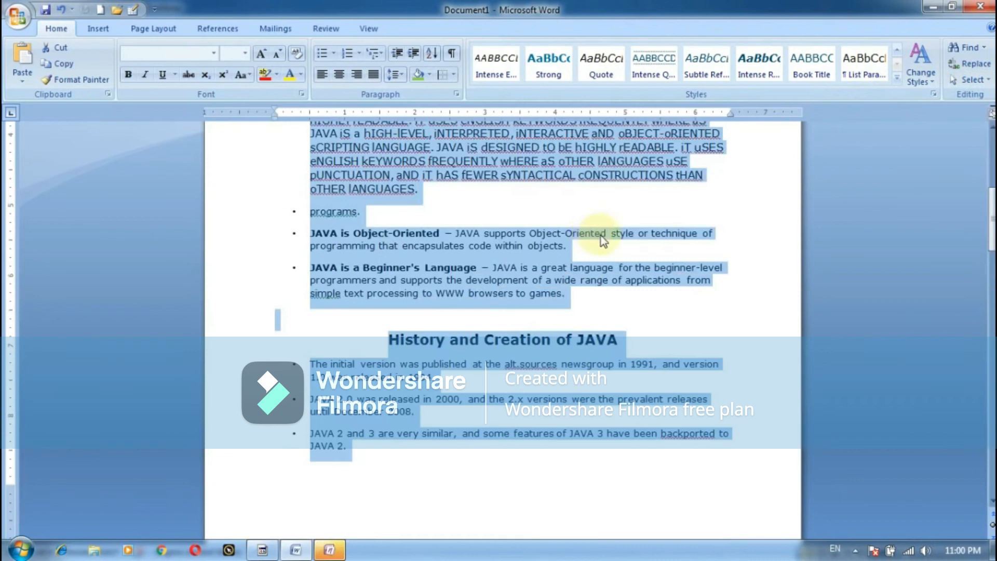
{"action": "scroll", "coordinate": [605, 233], "scroll_direction": "up", "scroll_amount": 10}
{"action": "left_click", "coordinate": [969, 79]}
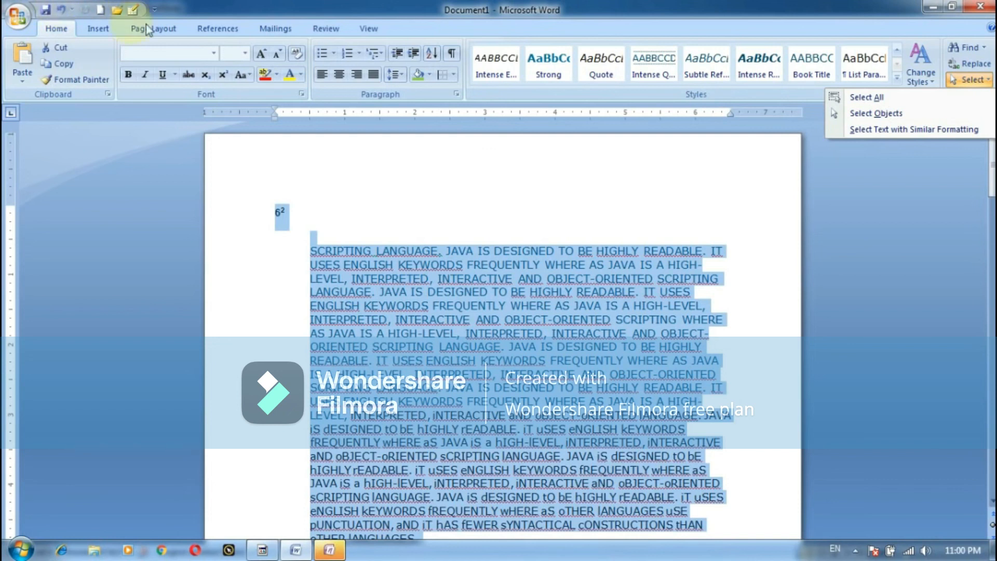
- Remove the Save, New and Open commands from the Quick Access Toolbar
{"action": "left_click", "coordinate": [155, 10]}
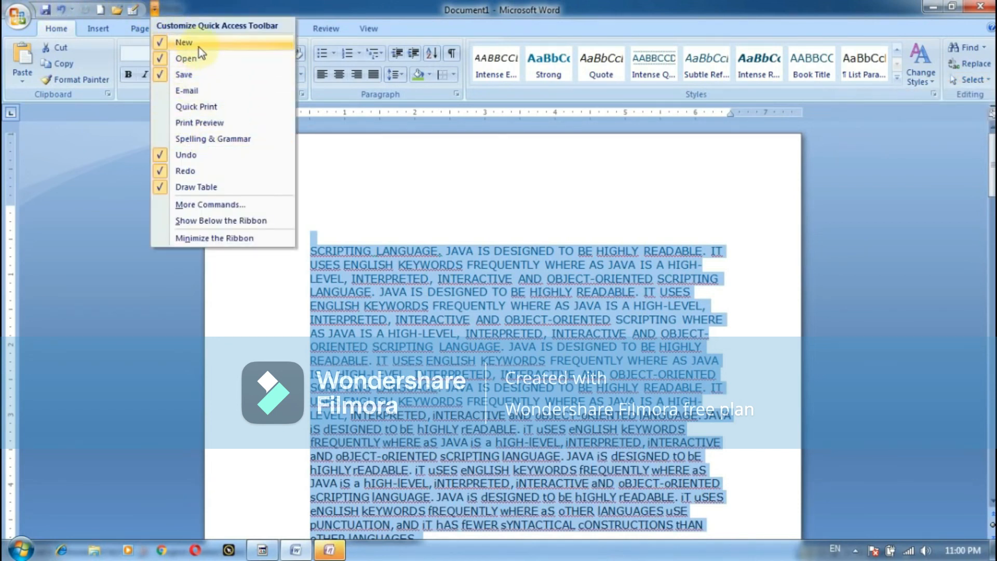
{"action": "left_click", "coordinate": [179, 77]}
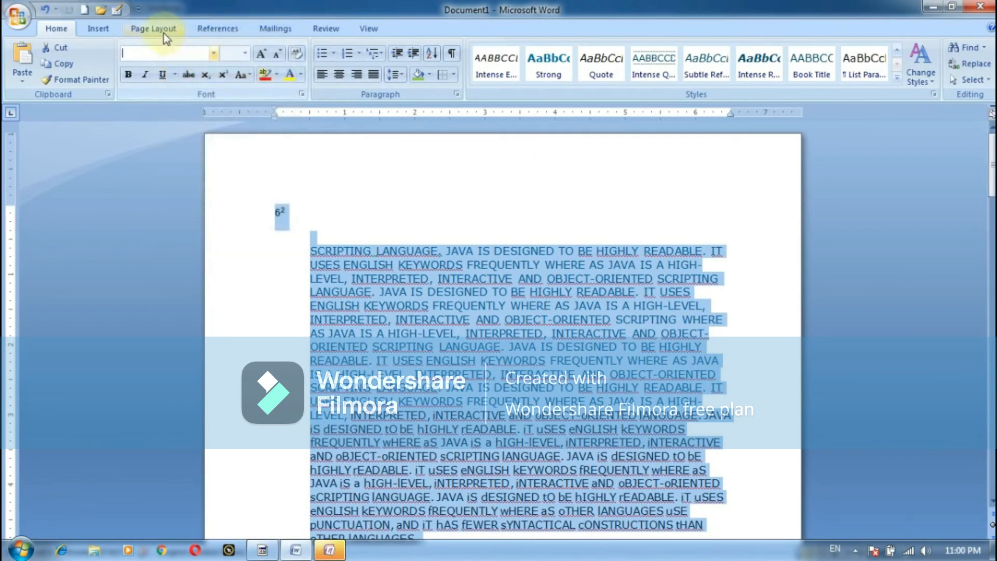
{"action": "left_click", "coordinate": [138, 8]}
{"action": "left_click", "coordinate": [154, 44]}
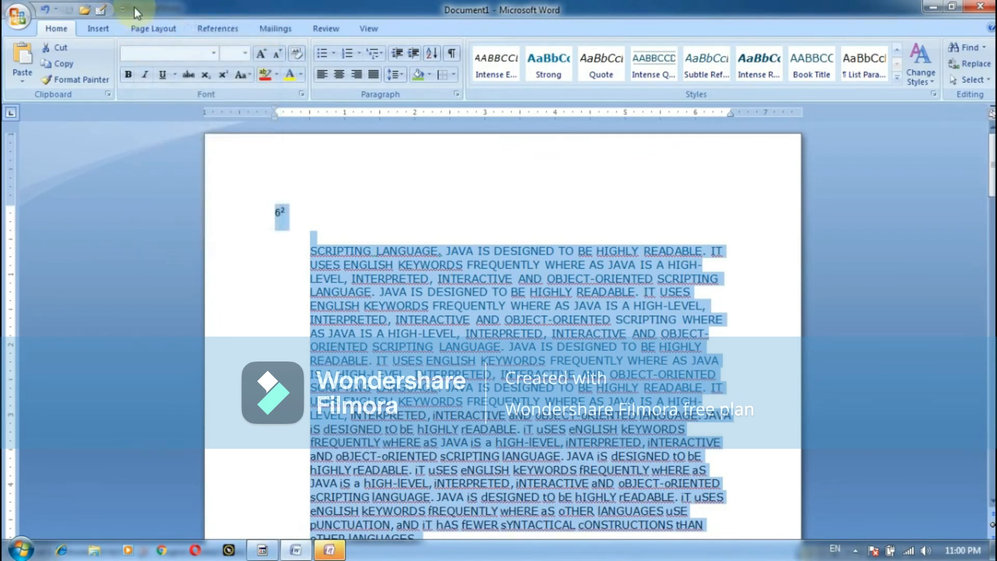
{"action": "left_click", "coordinate": [122, 9]}
{"action": "left_click", "coordinate": [134, 61]}
- Remove the Undo, Redo and Draw Table commands from the Quick Access Toolbar
{"action": "left_click", "coordinate": [106, 8]}
{"action": "left_click", "coordinate": [120, 155]}
{"action": "left_click", "coordinate": [67, 9]}
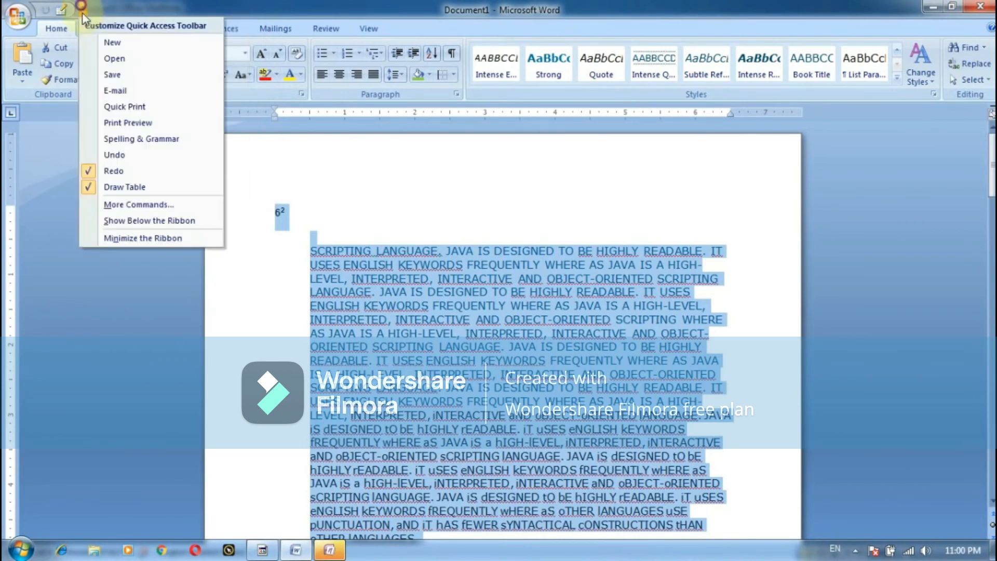
{"action": "left_click", "coordinate": [96, 170]}
{"action": "left_click", "coordinate": [41, 8]}
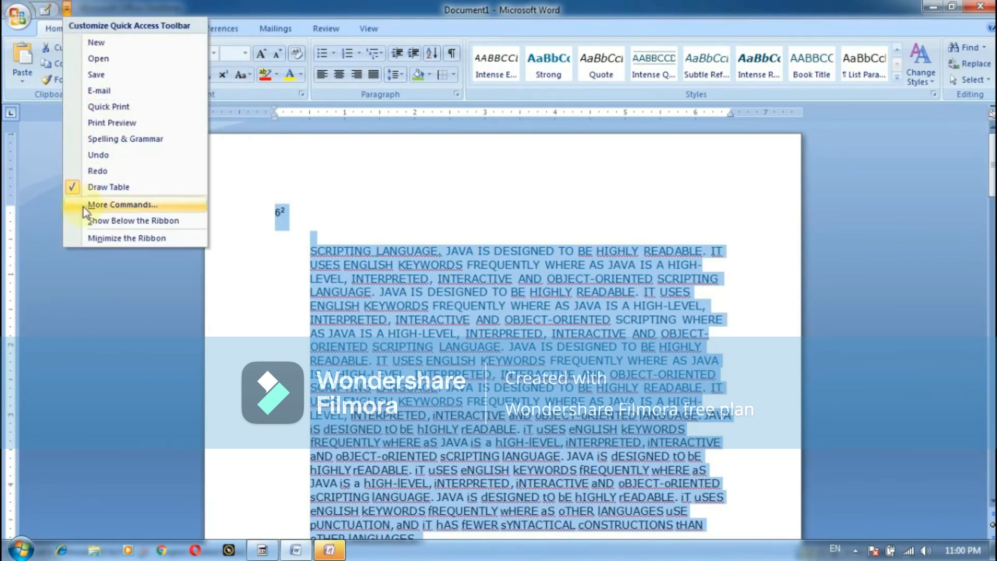
{"action": "left_click", "coordinate": [83, 187]}
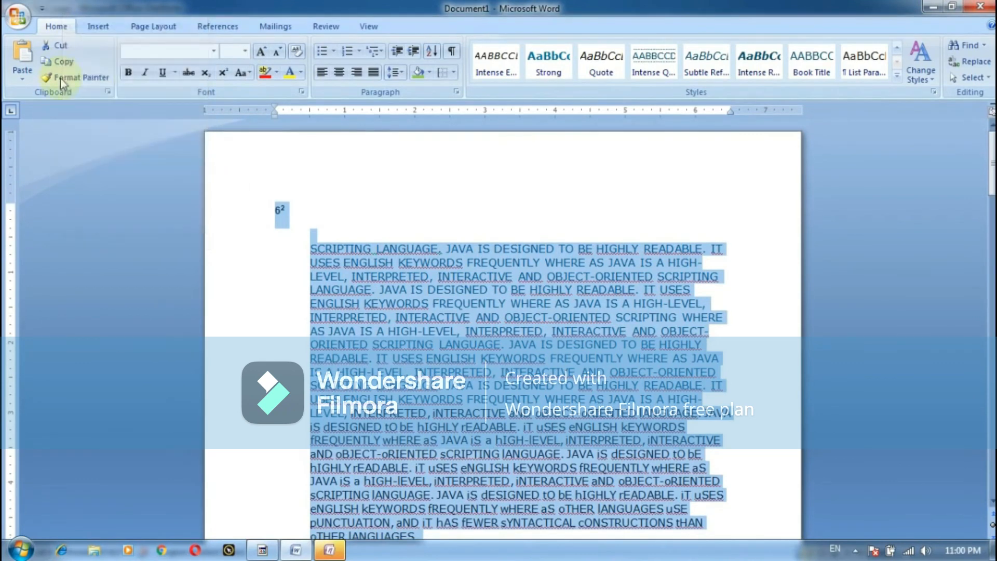
- Add the New, Open and Save commands to the Quick Access Toolbar, in that order
{"action": "left_click", "coordinate": [42, 9]}
{"action": "left_click", "coordinate": [67, 40]}
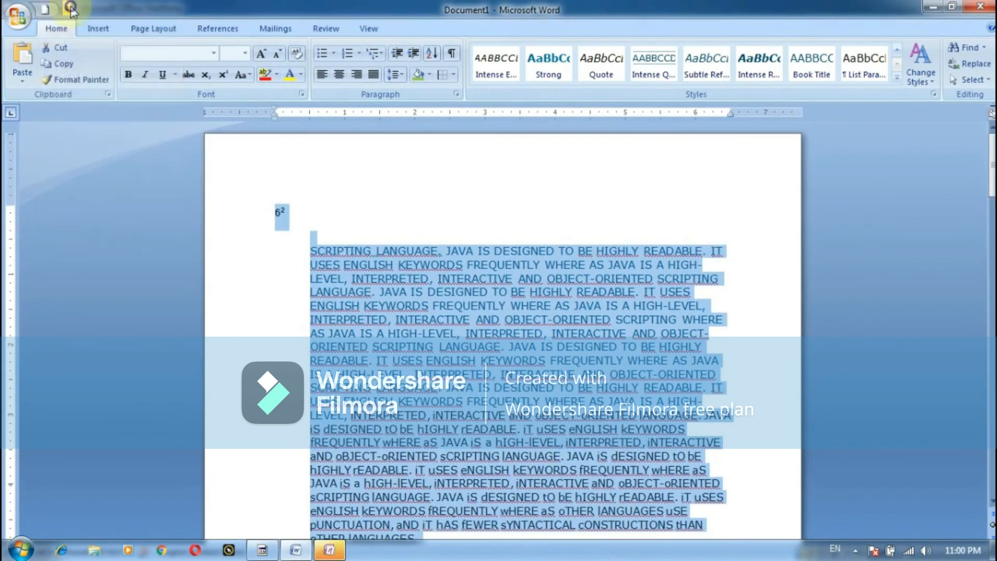
{"action": "left_click", "coordinate": [70, 9]}
{"action": "left_click", "coordinate": [114, 58]}
{"action": "left_click", "coordinate": [82, 8]}
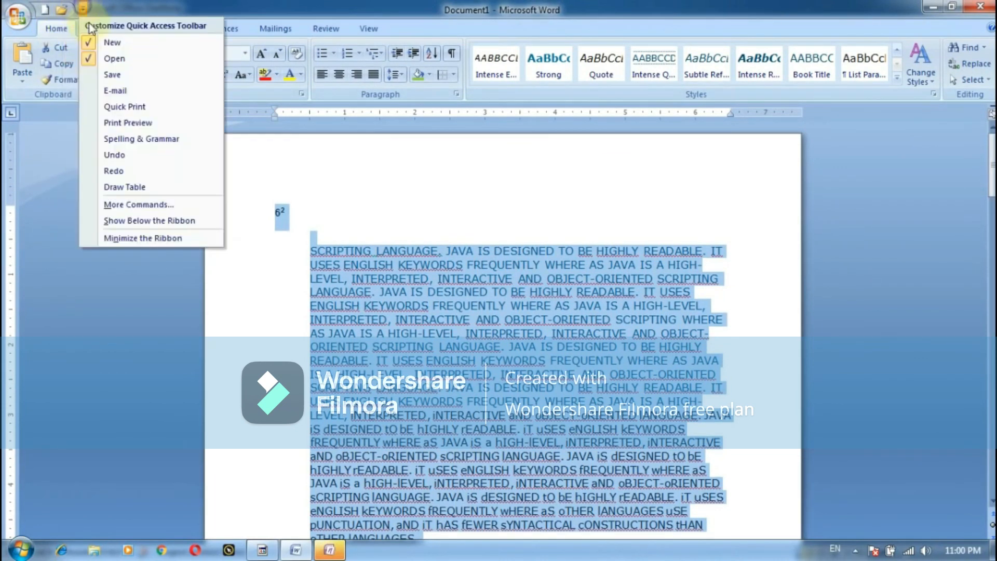
{"action": "left_click", "coordinate": [112, 75]}
- Add the E-mail and Quick Print commands to the Quick Access Toolbar and clear the selection of the whole text
{"action": "left_click", "coordinate": [98, 9]}
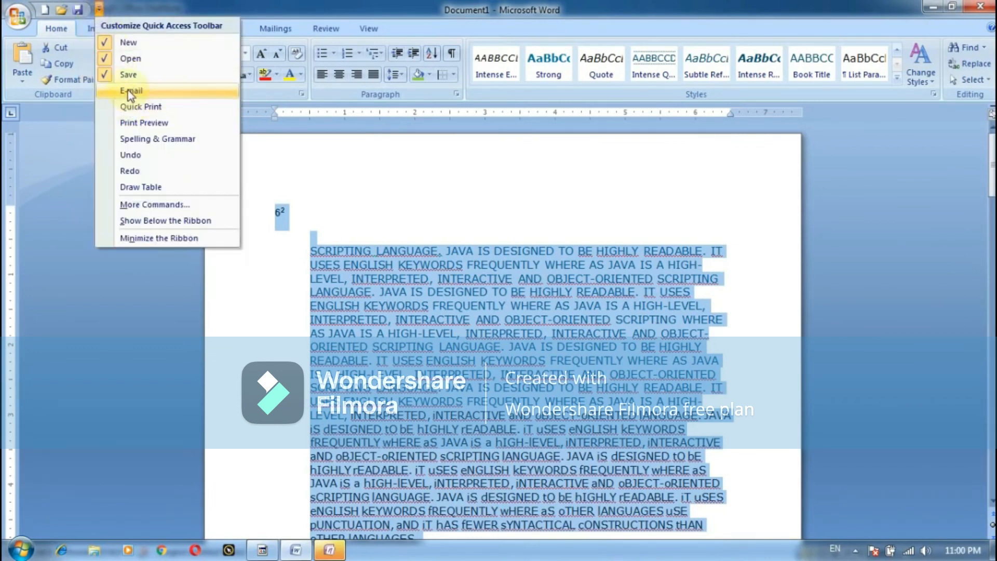
{"action": "left_click", "coordinate": [130, 91]}
{"action": "left_click", "coordinate": [115, 8]}
{"action": "left_click", "coordinate": [139, 107]}
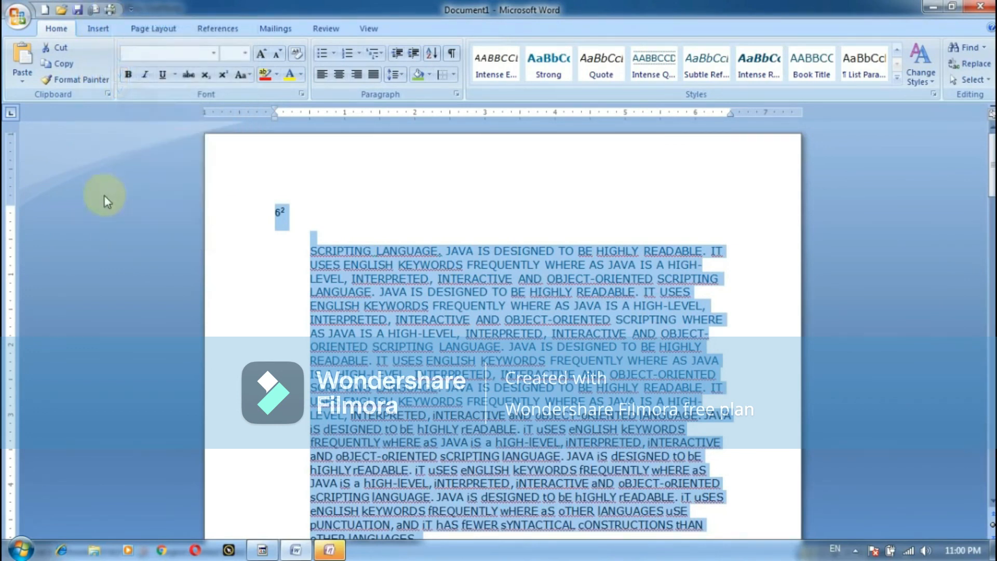
{"action": "left_click", "coordinate": [104, 195]}
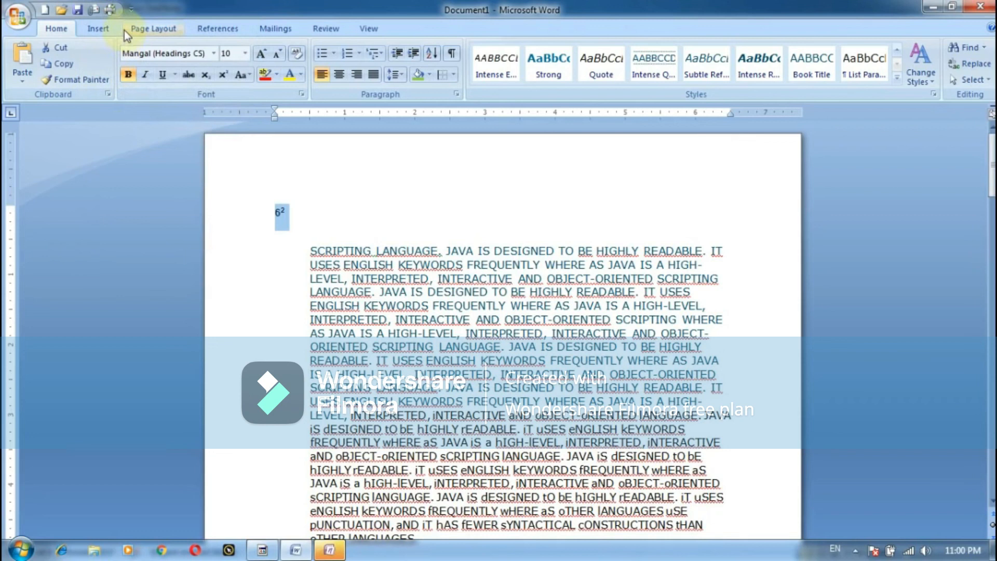